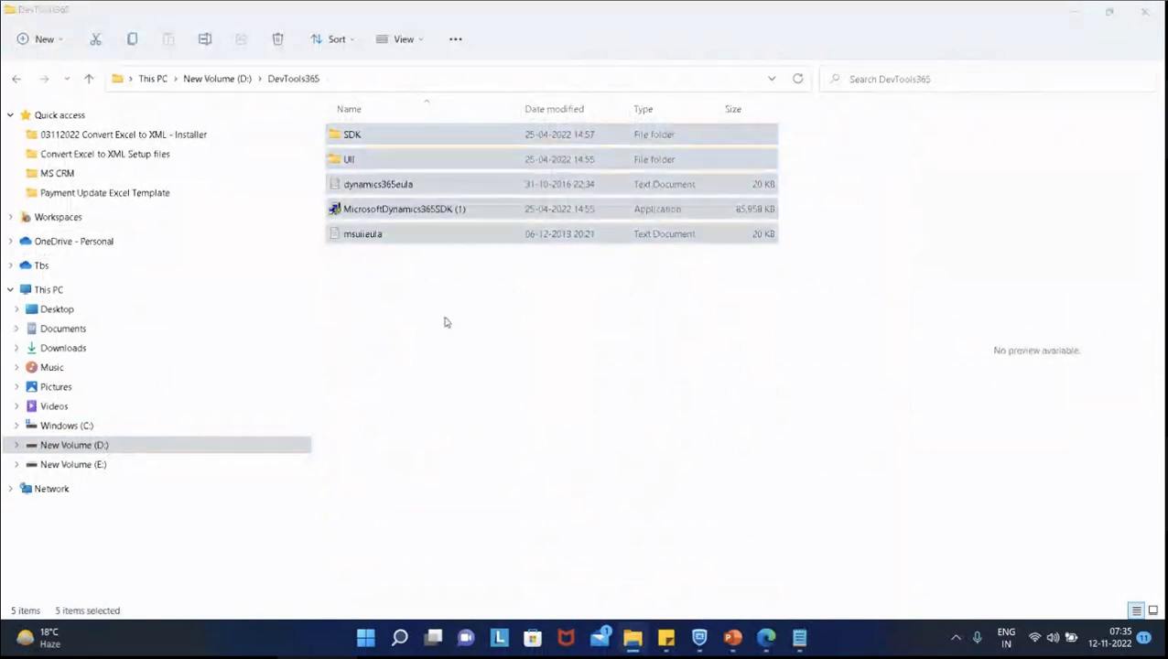
- Delete everything inside the DevTools365 folder, return to the D: drive and minimize the file window
key(Delete)
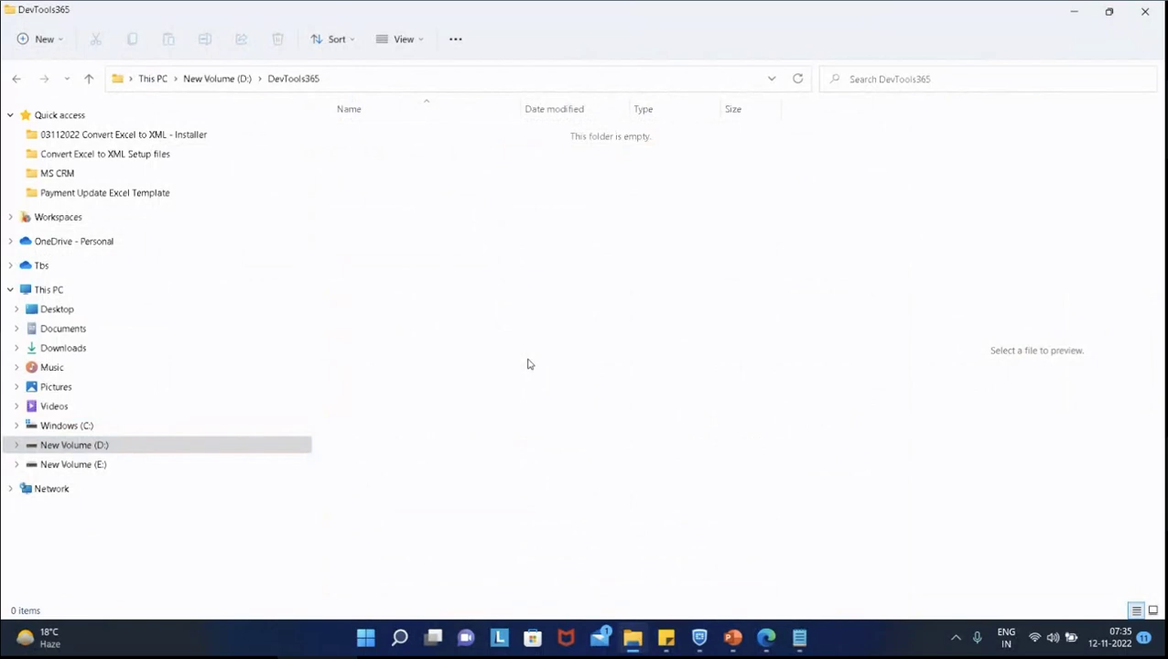
click(217, 79)
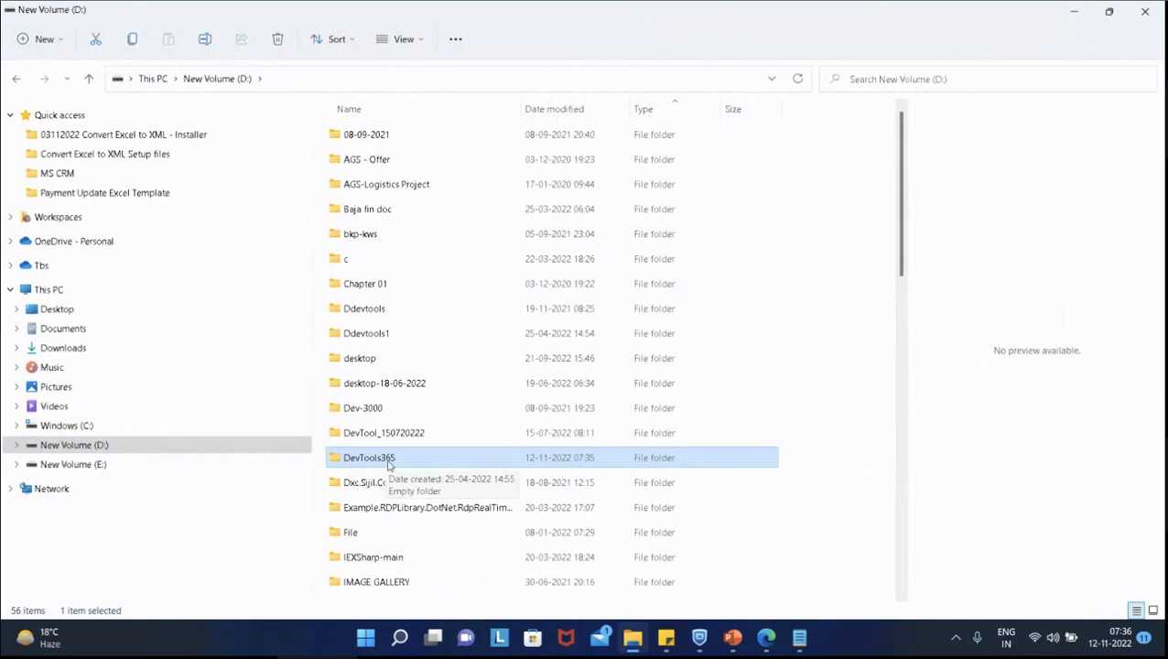
click(1078, 9)
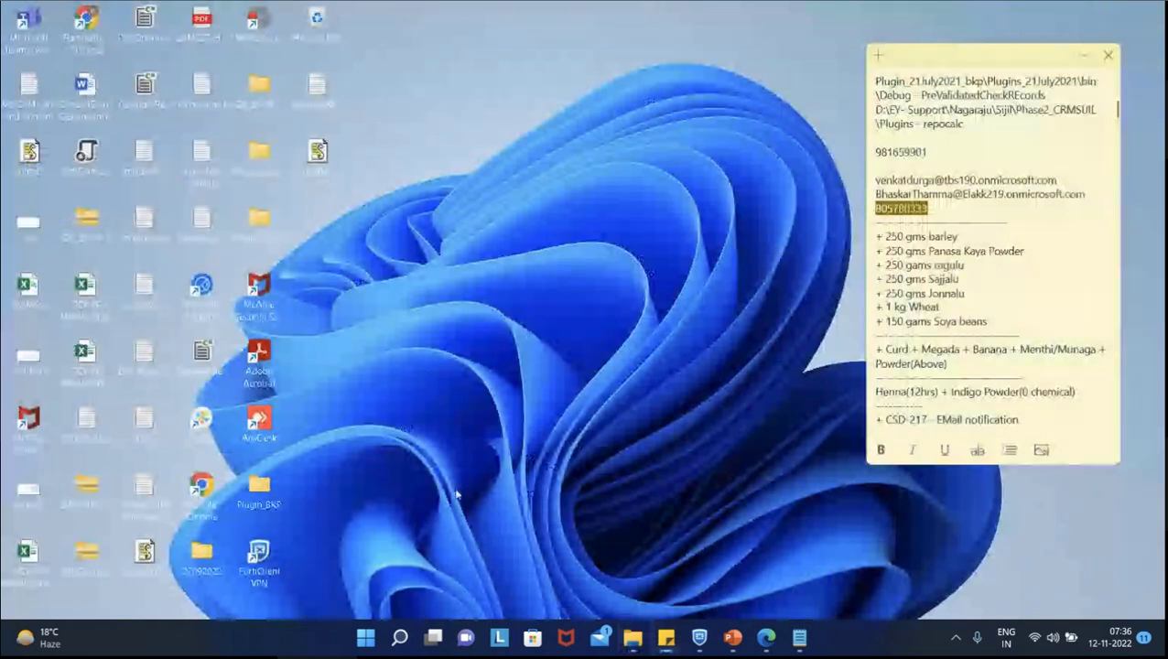
- Switch to the Edge browser, open Google in a new tab and start the search query with "download"
click(767, 638)
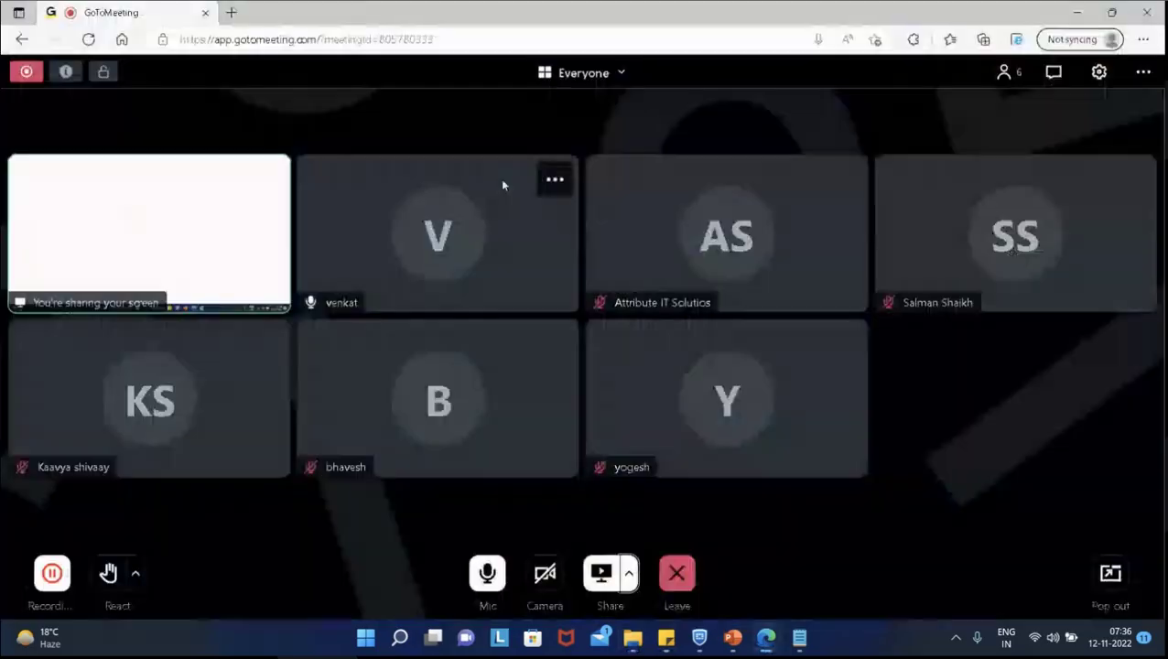
key(ctrl+t)
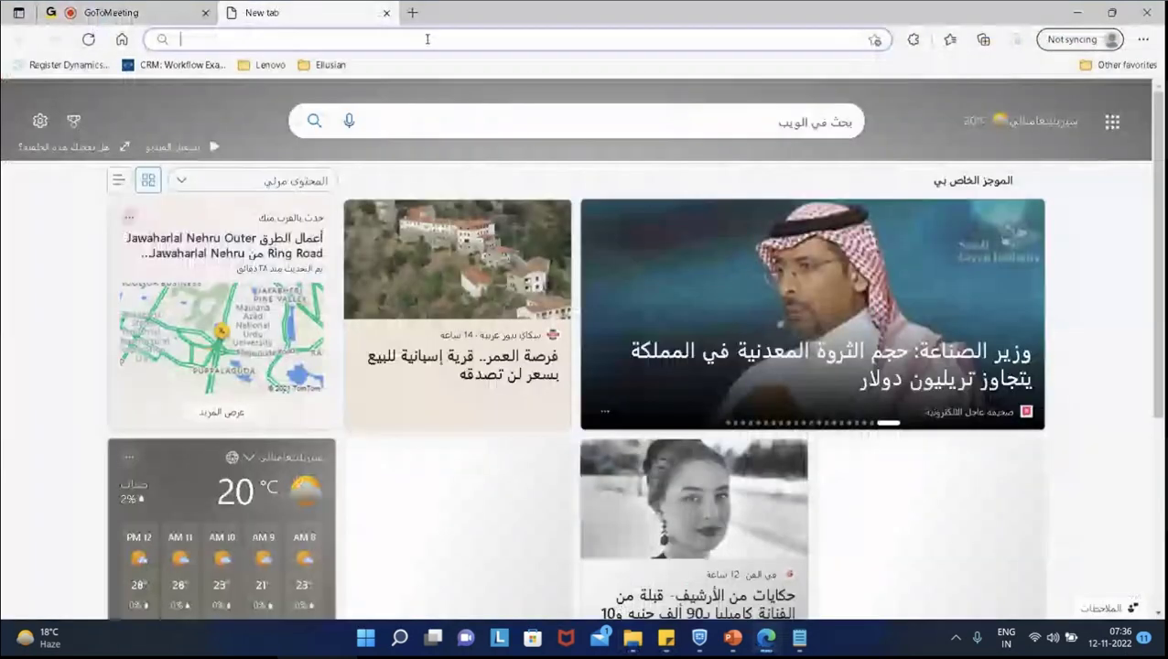
text(google)
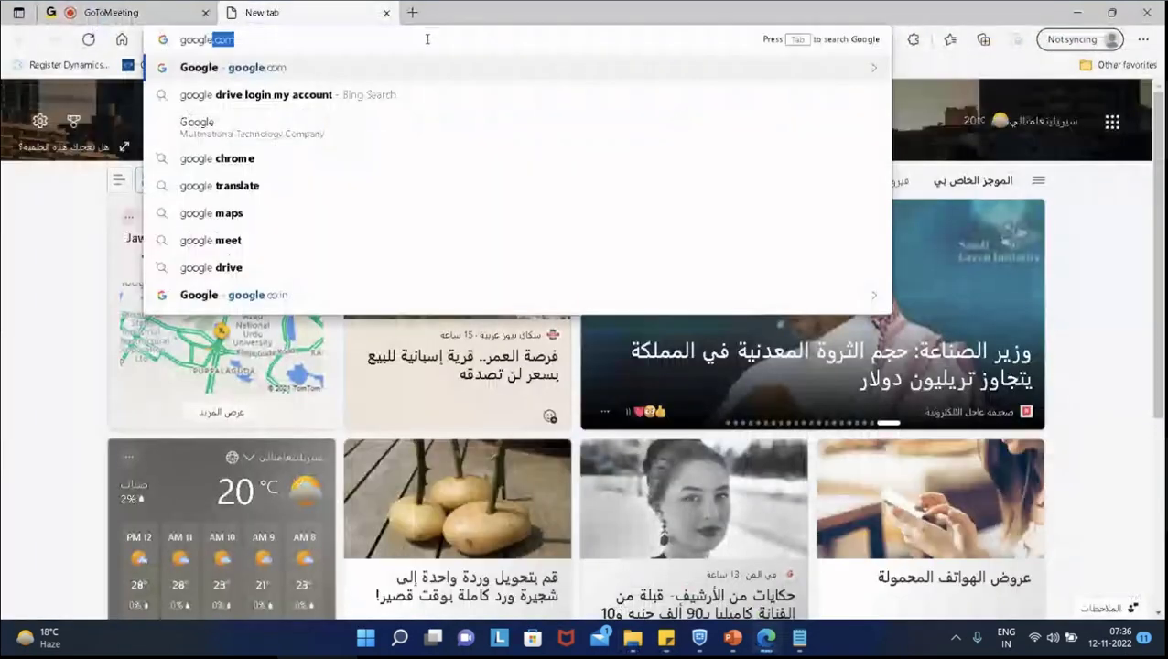
key(Return)
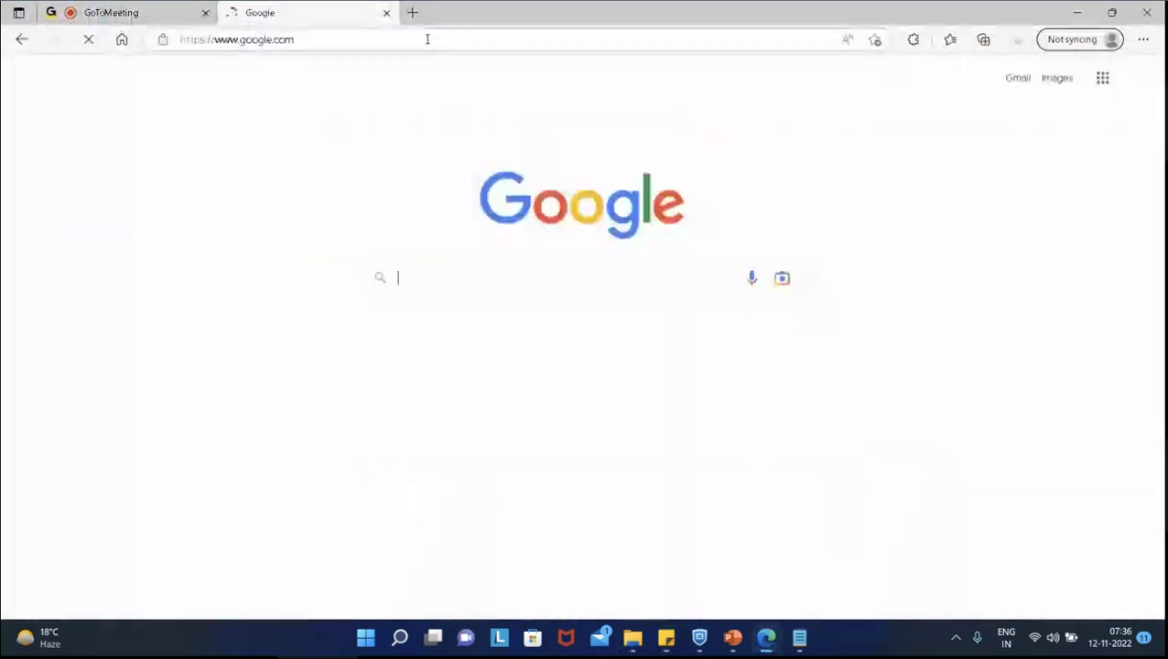
text(download )
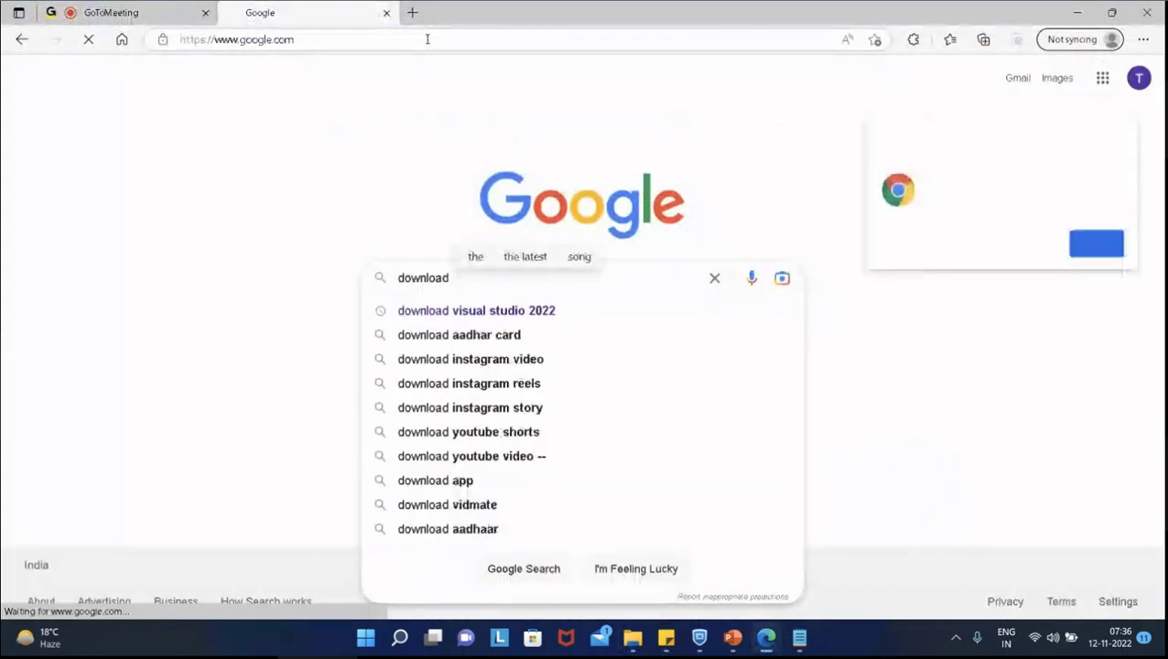
text(sdk)
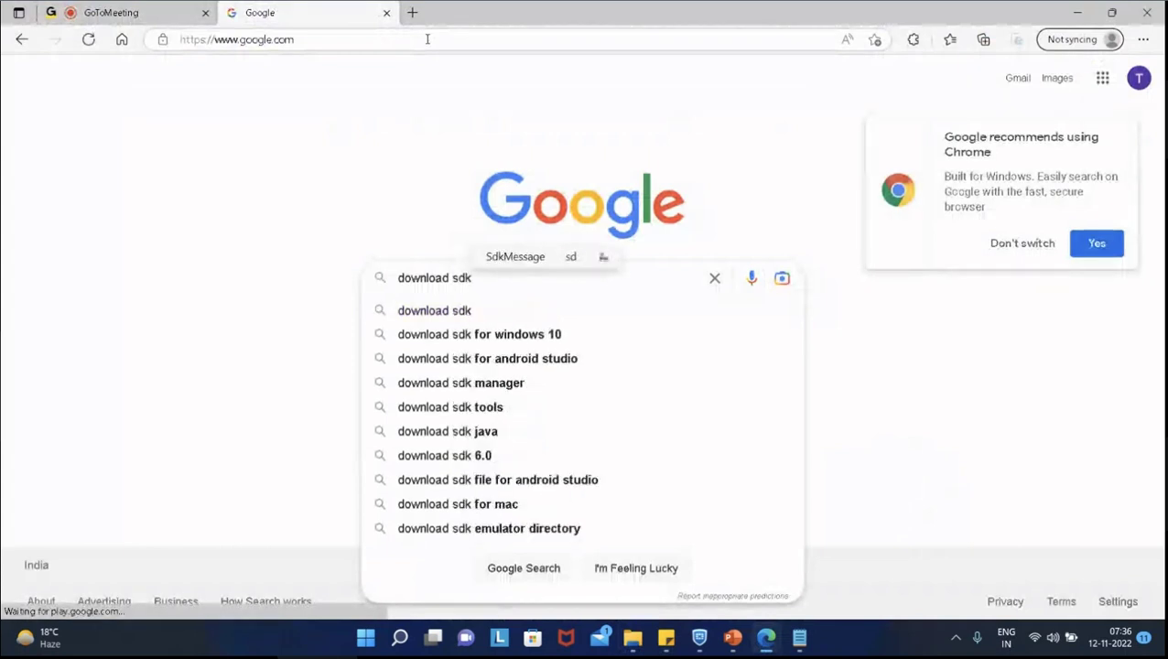
key(Down)
key(Down)
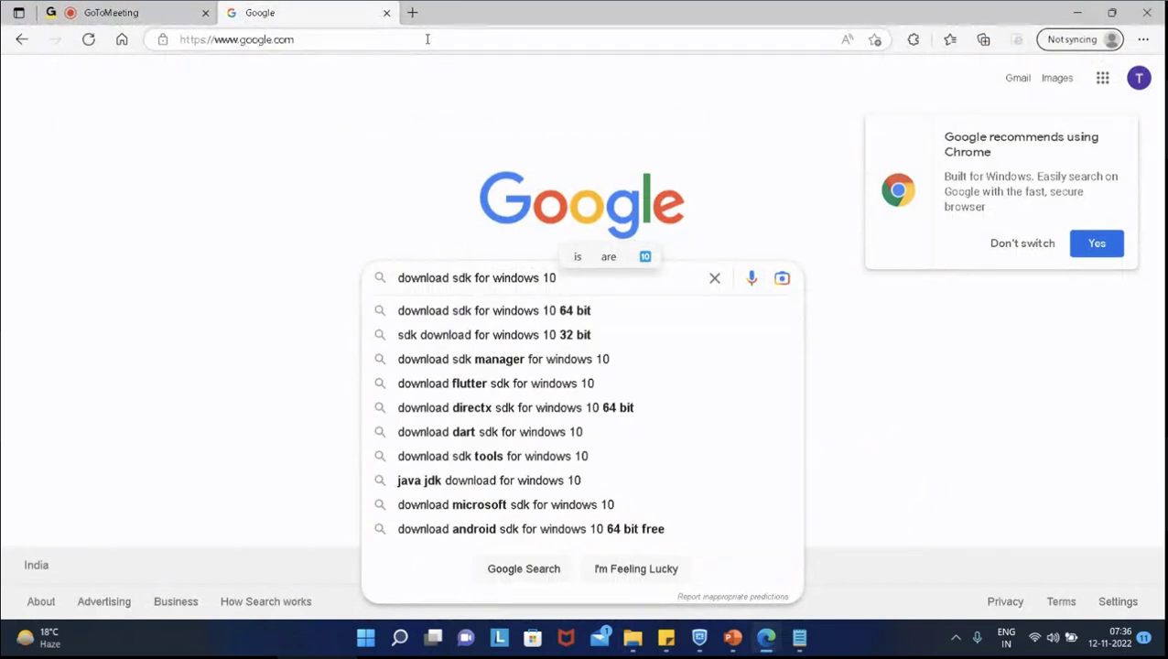
key(BackSpace)
key(BackSpace)
key(BackSpace)
key(BackSpace)
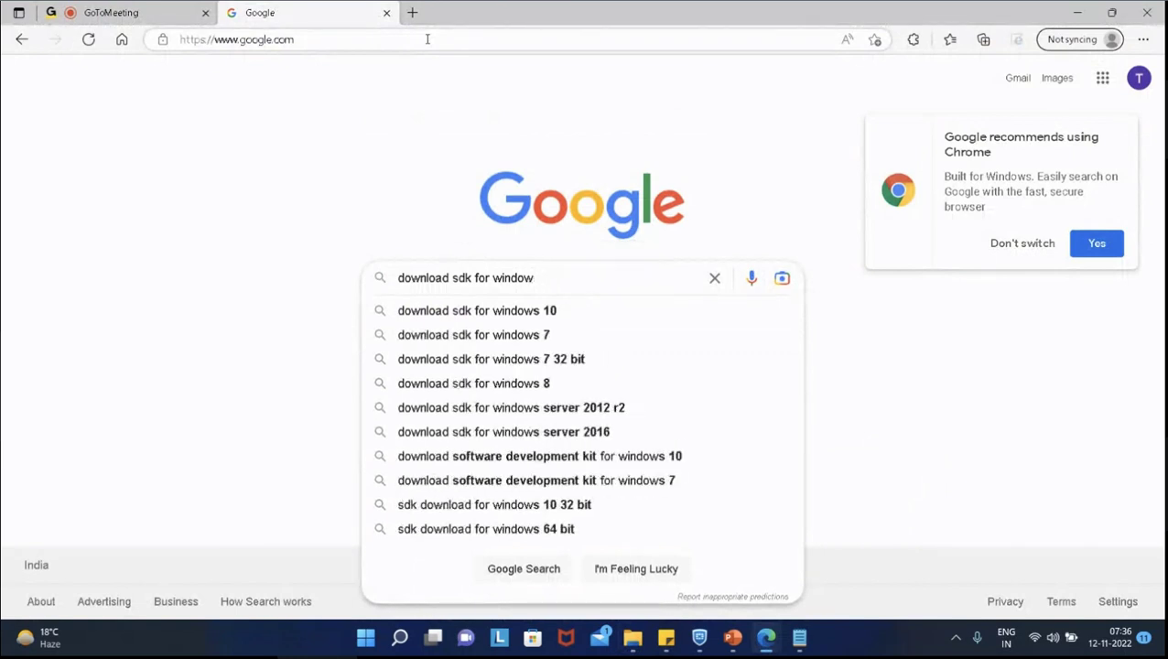
key(BackSpace)
key(BackSpace)
key(BackSpace)
key(BackSpace)
key(BackSpace)
key(BackSpace)
key(BackSpace)
key(BackSpace)
key(BackSpace)
key(BackSpace)
key(BackSpace)
key(BackSpace)
key(BackSpace)
key(BackSpace)
- Search for the suggested query "download microsoft dynamics 365 software development kit (sdk)"
text(dynamics)
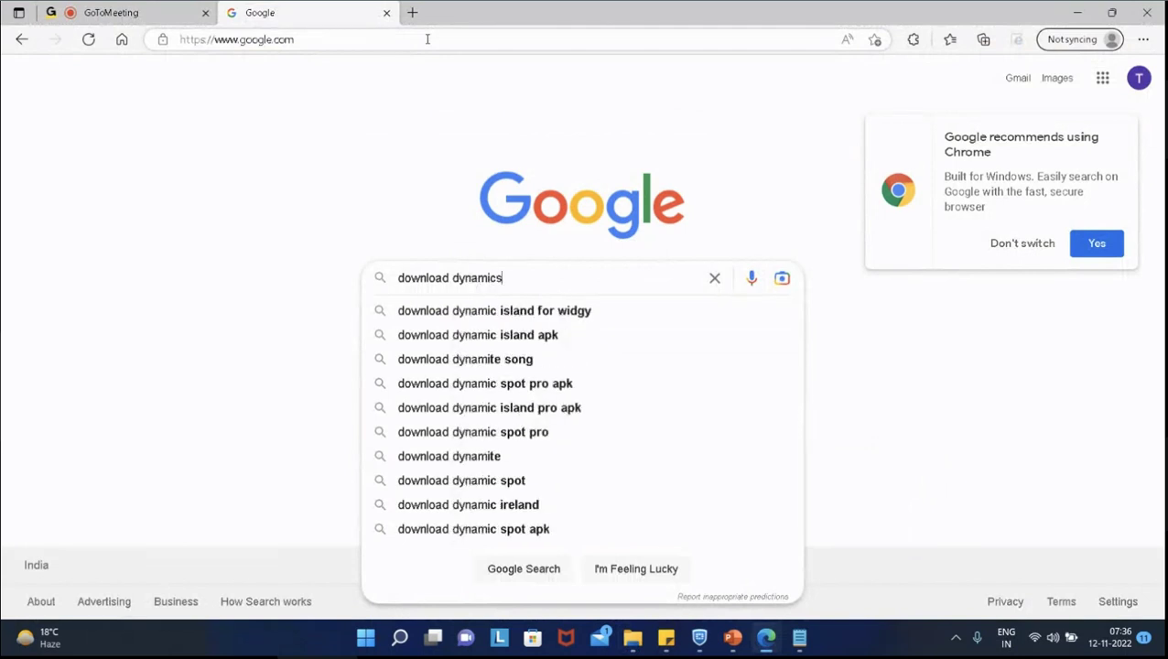
text( 365 )
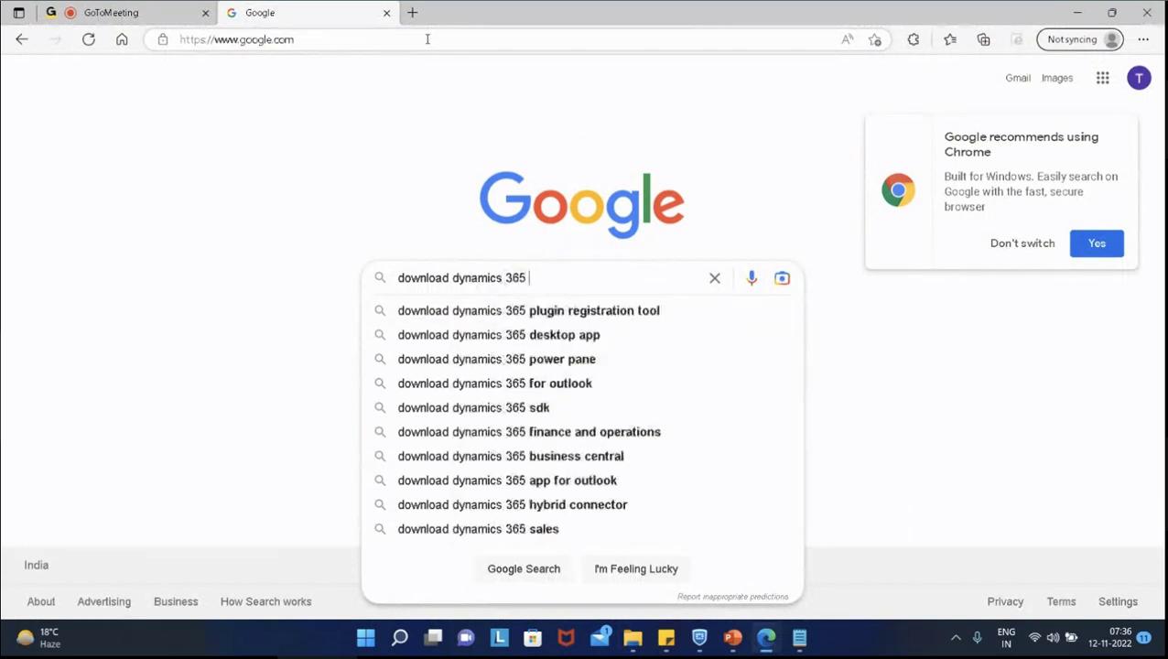
text(sofw)
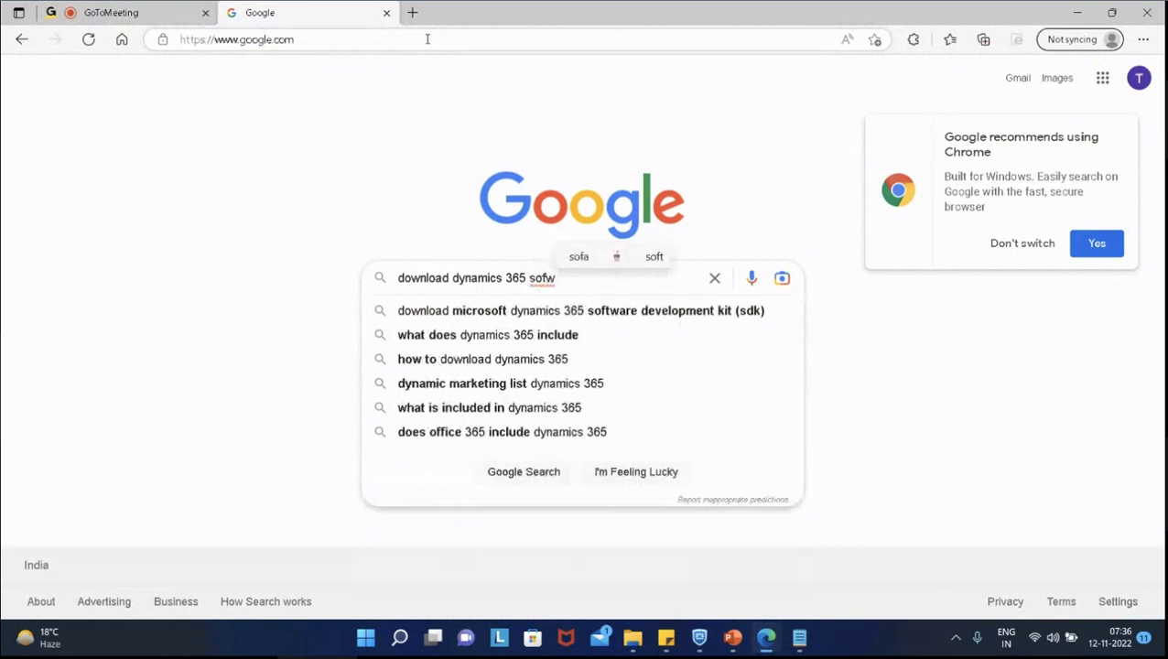
key(Down)
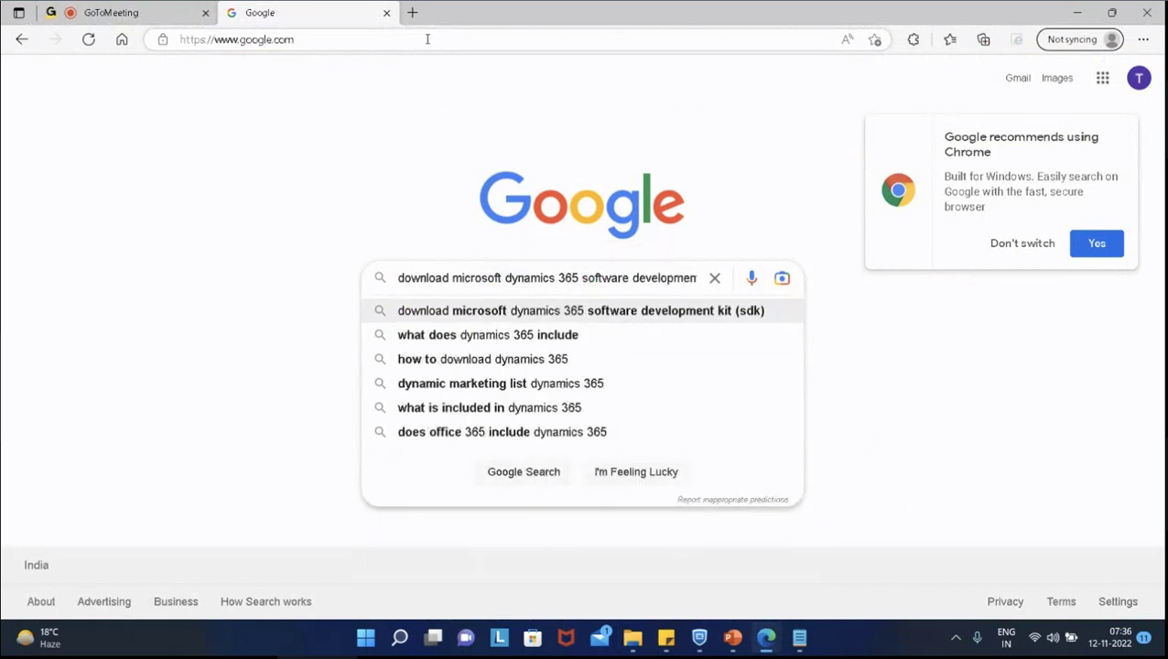
key(Return)
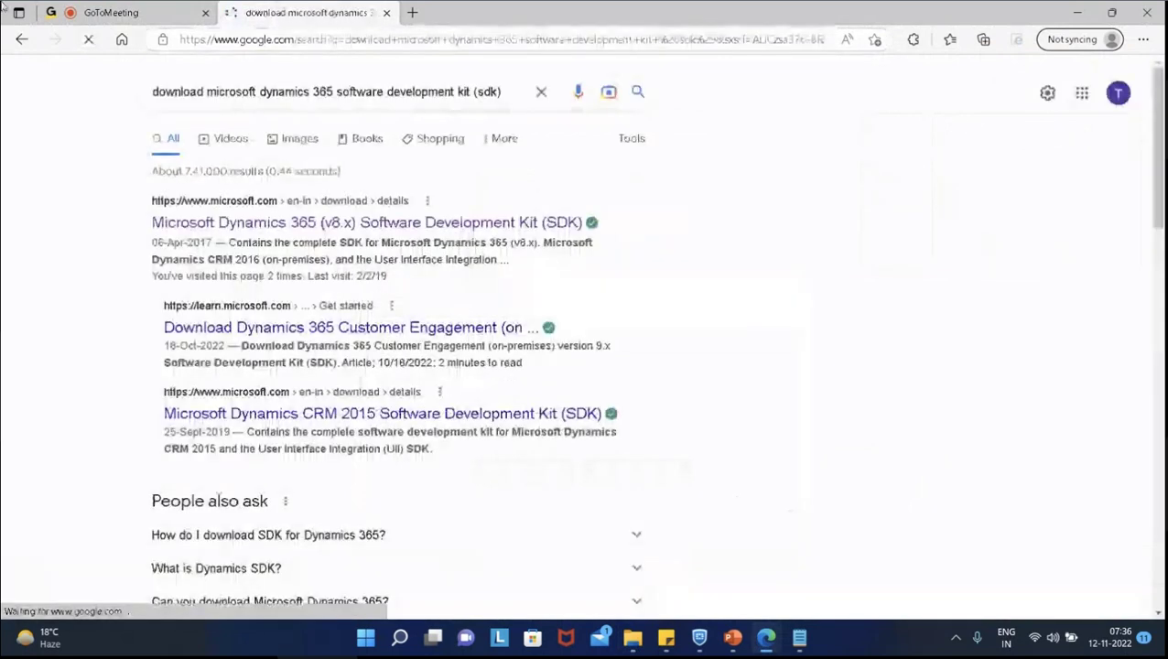
- Open the Microsoft Dynamics 365 (v8.x) SDK download page in a new tab and share its link in the GoToMeeting chat
click(414, 200)
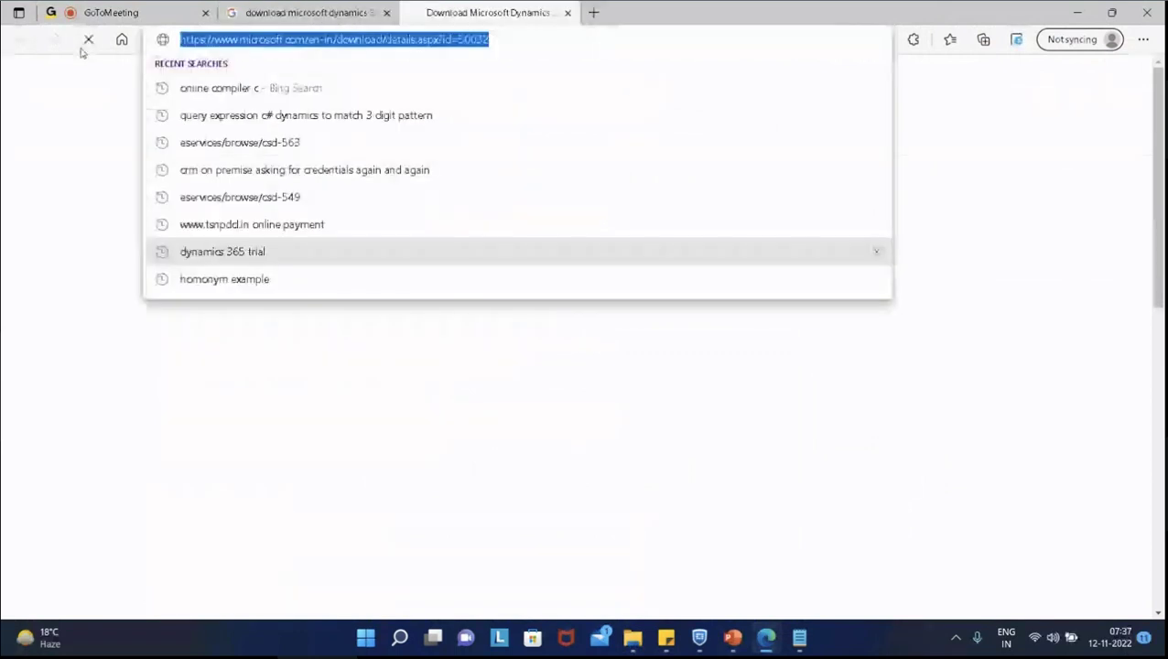
click(106, 13)
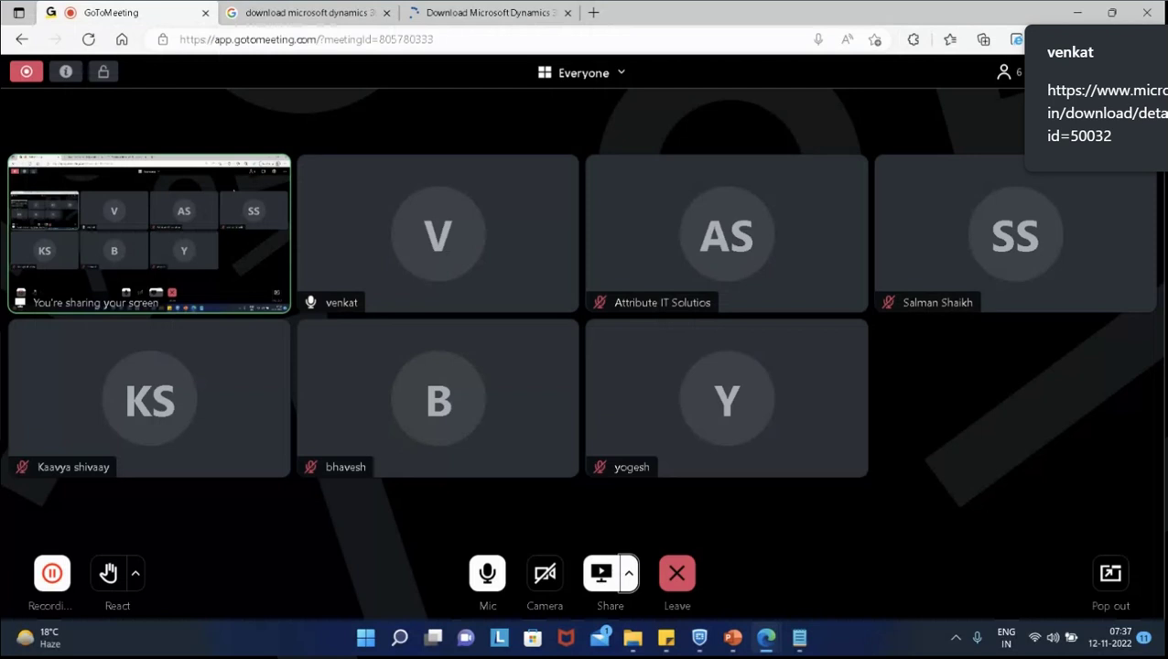
click(1090, 101)
click(474, 11)
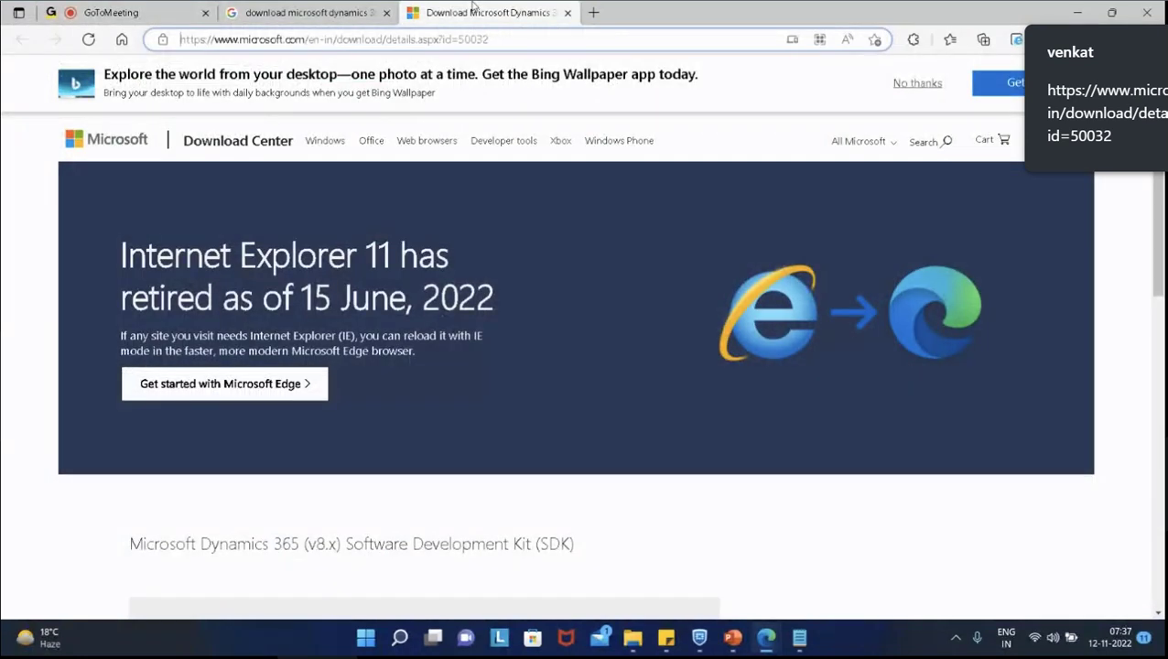
- Download both MicrosoftDynamics365SDK.exe and MicrosoftDynamicsCRM2016UII.exe from the Dynamics 365 (v8.x) SDK page
scroll(453, 331, down, 3)
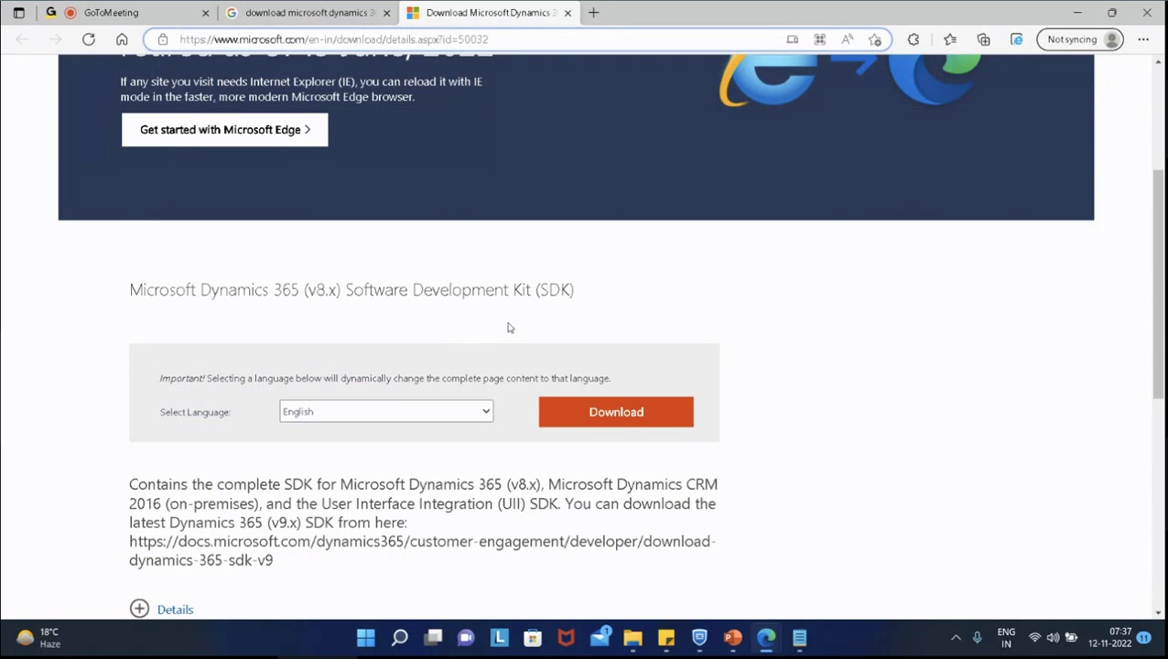
scroll(727, 385, down, 3)
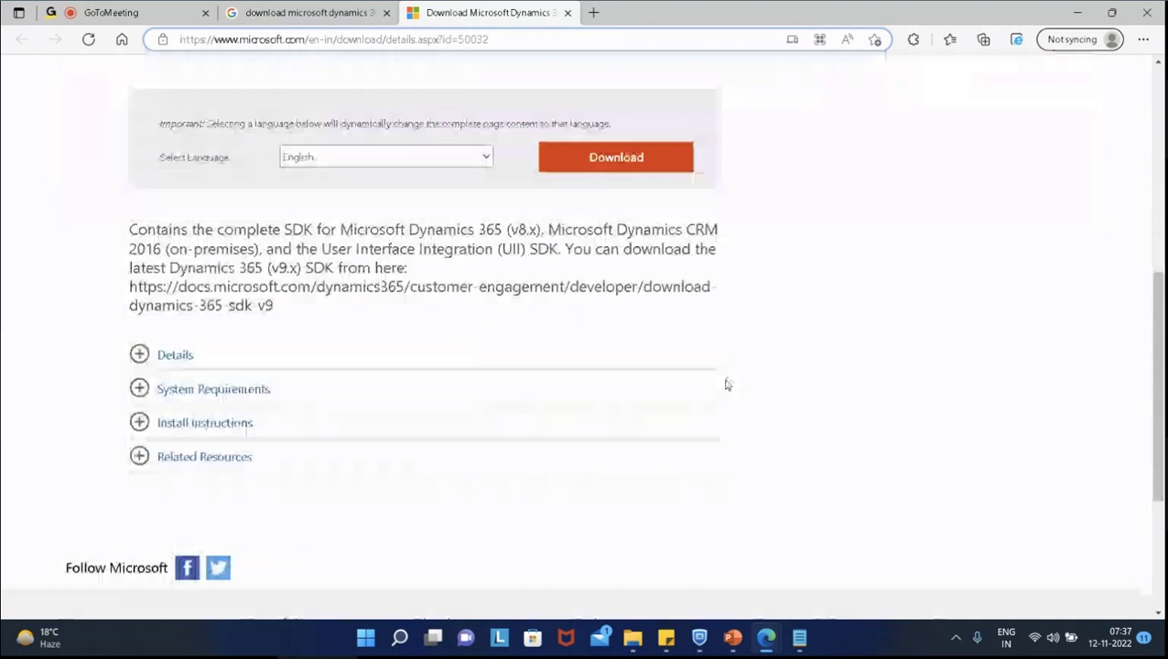
scroll(726, 385, up, 4)
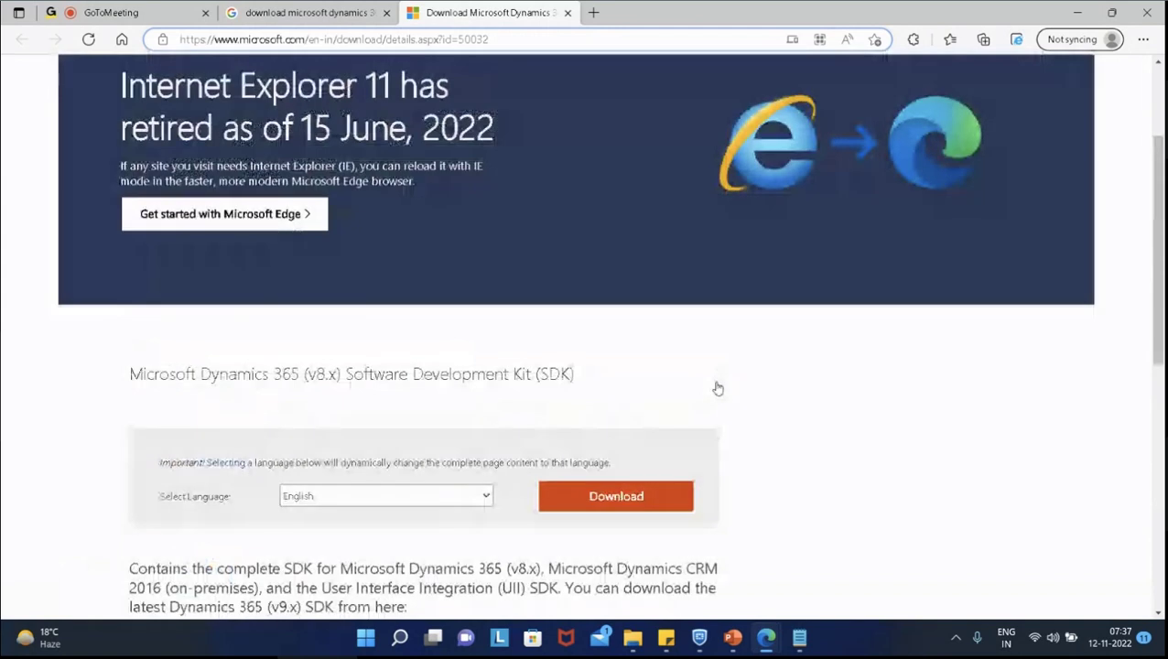
click(616, 496)
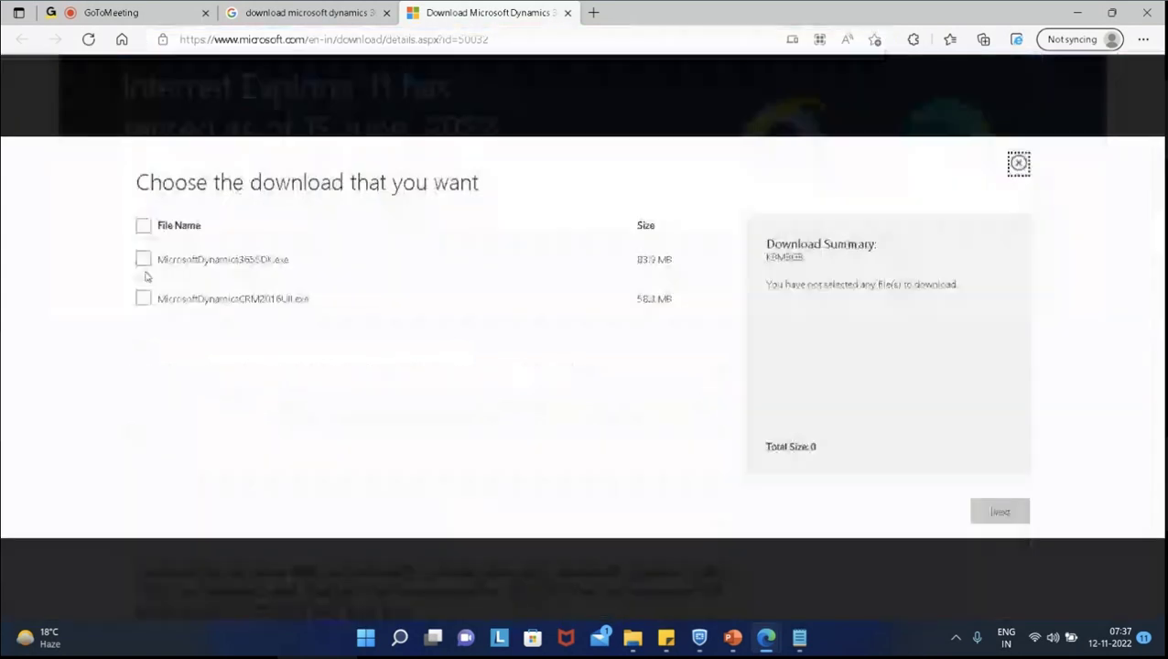
click(142, 260)
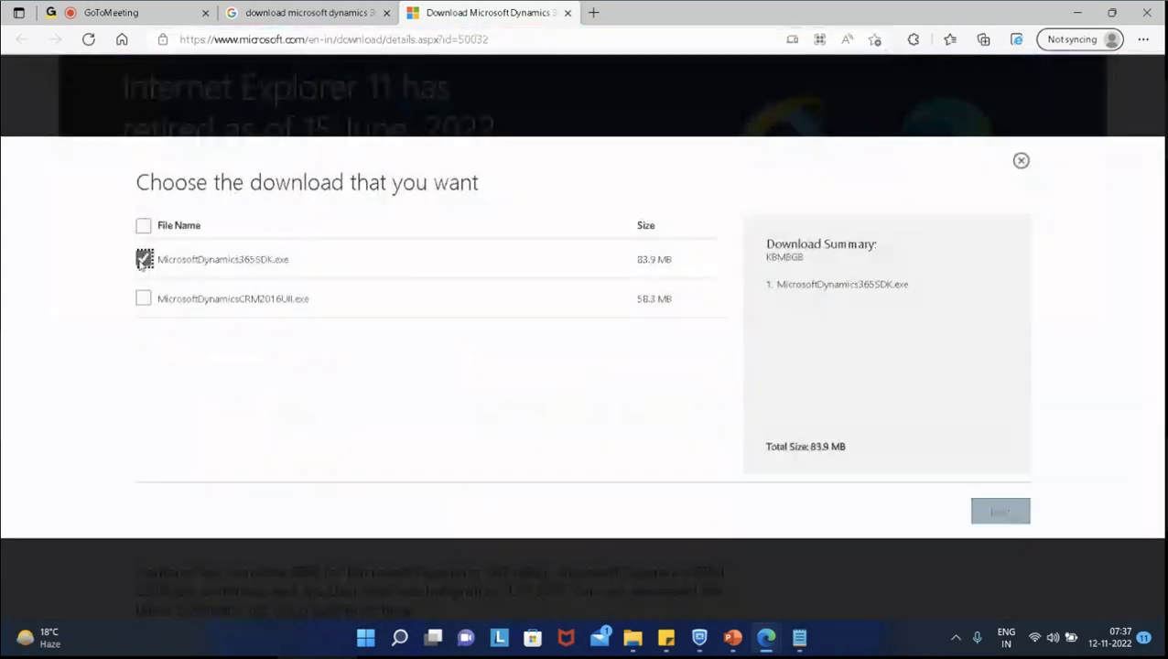
click(143, 299)
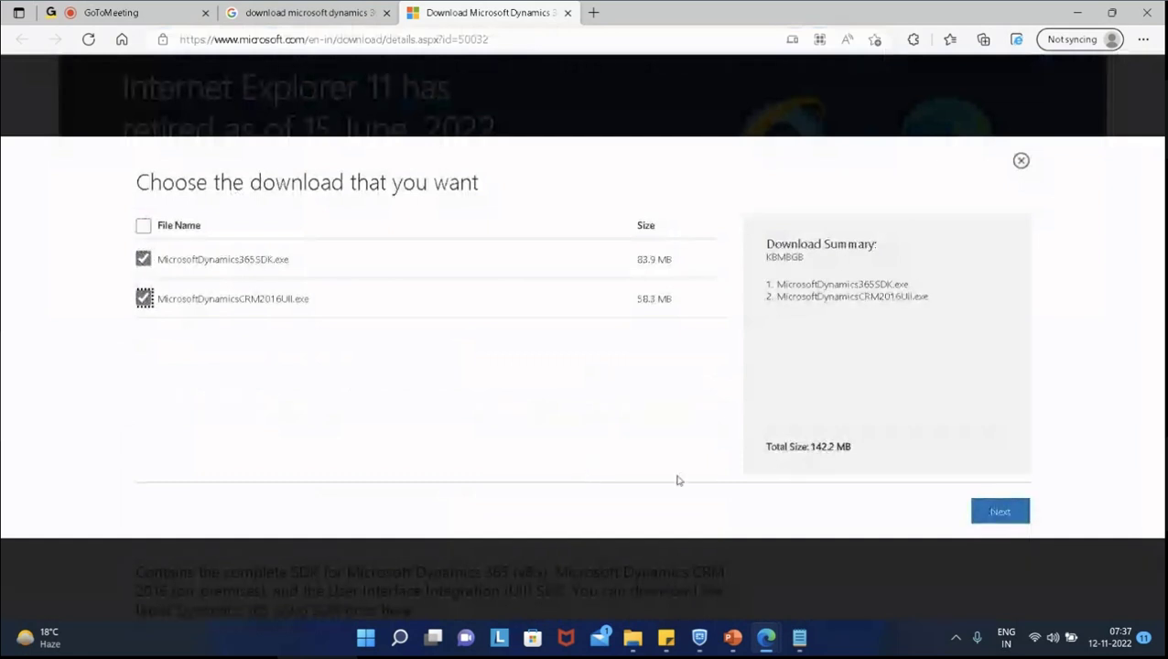
click(1007, 513)
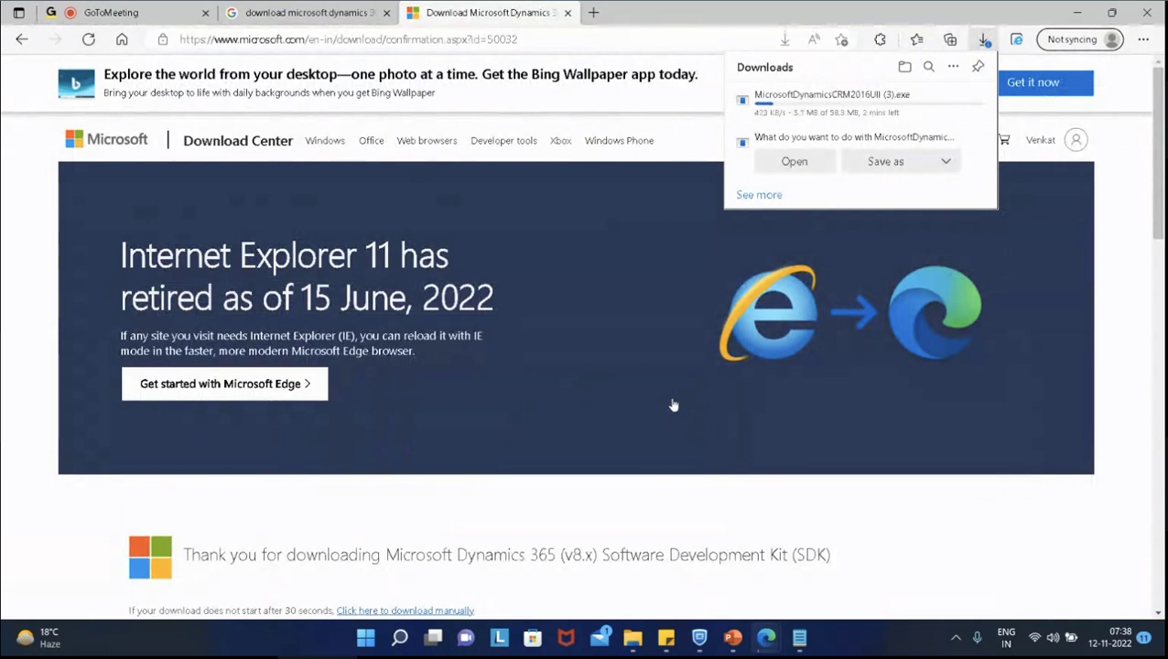
- Open the Download Center's Developer tools page and look through it
click(499, 142)
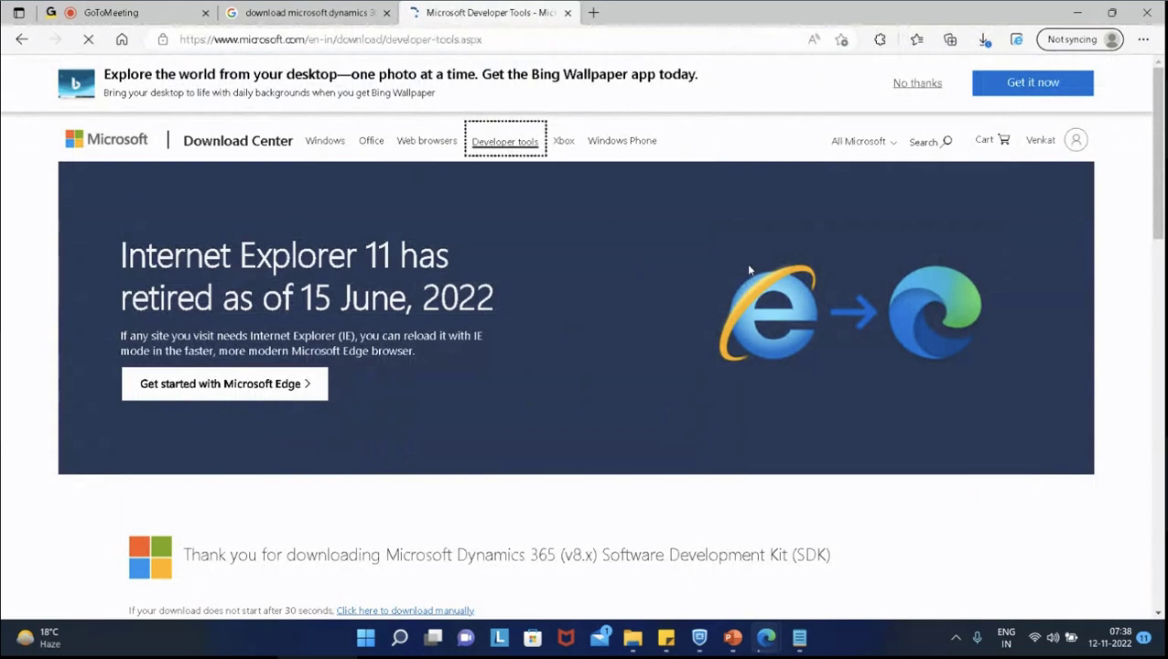
scroll(904, 346, down, 10)
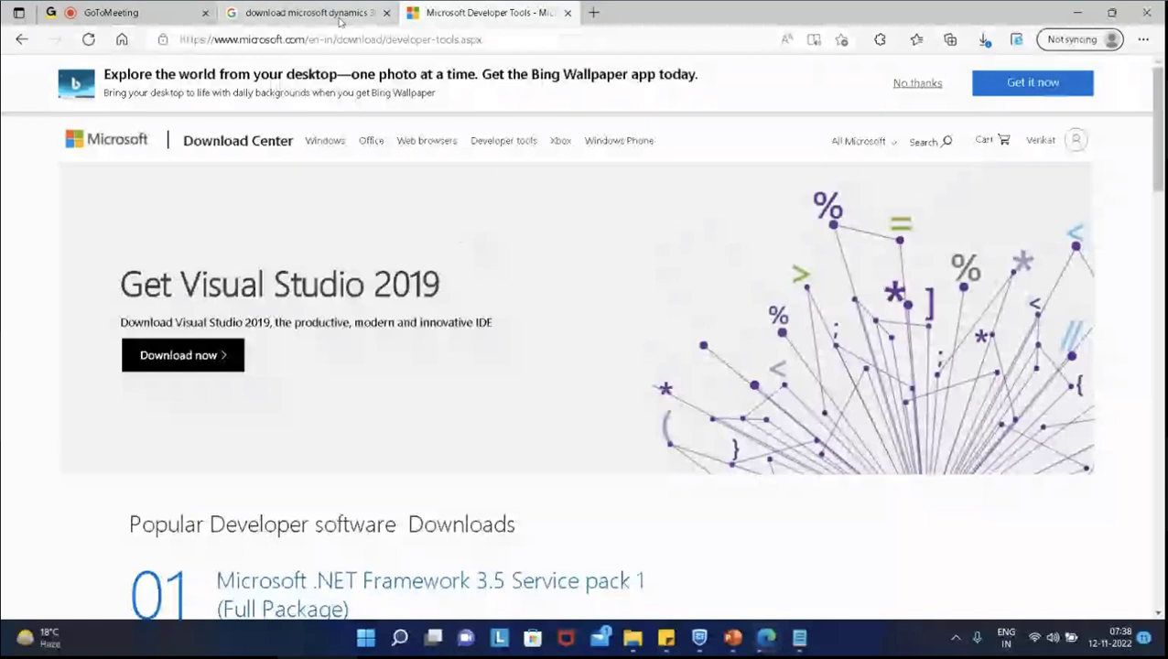
- Open the Dynamics 365 Customer Engagement, CRM 2015 SDK and "Get the Dynamics 365 SDK Tools" search results in new tabs
click(338, 21)
scroll(696, 220, down, 5)
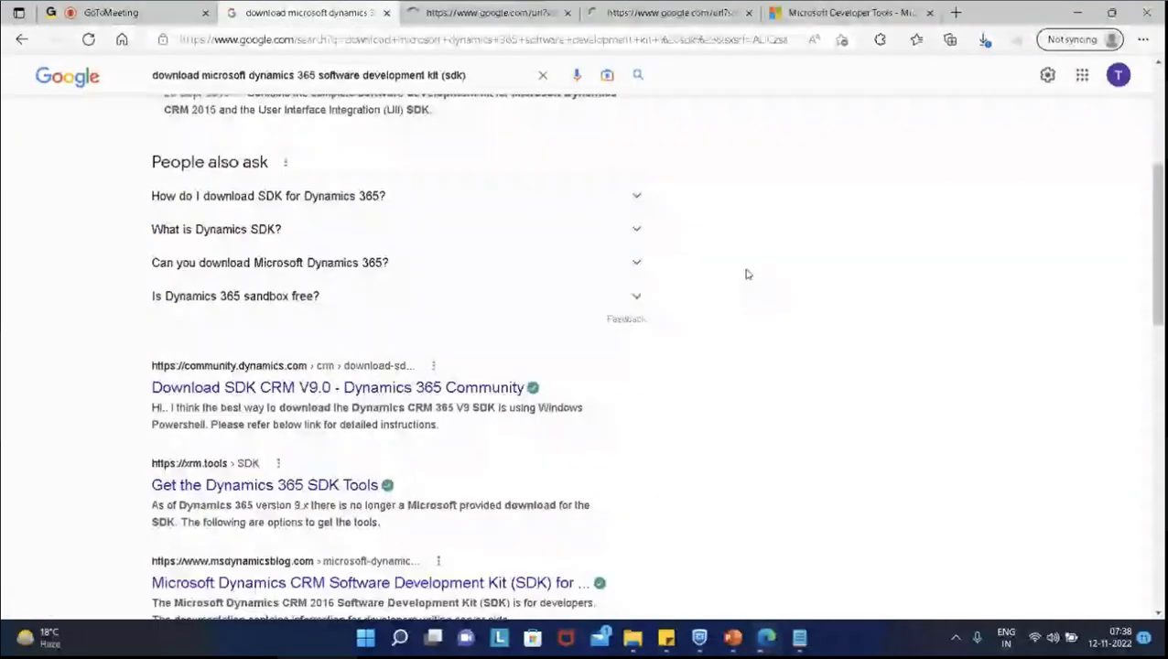
right_click(339, 484)
click(439, 200)
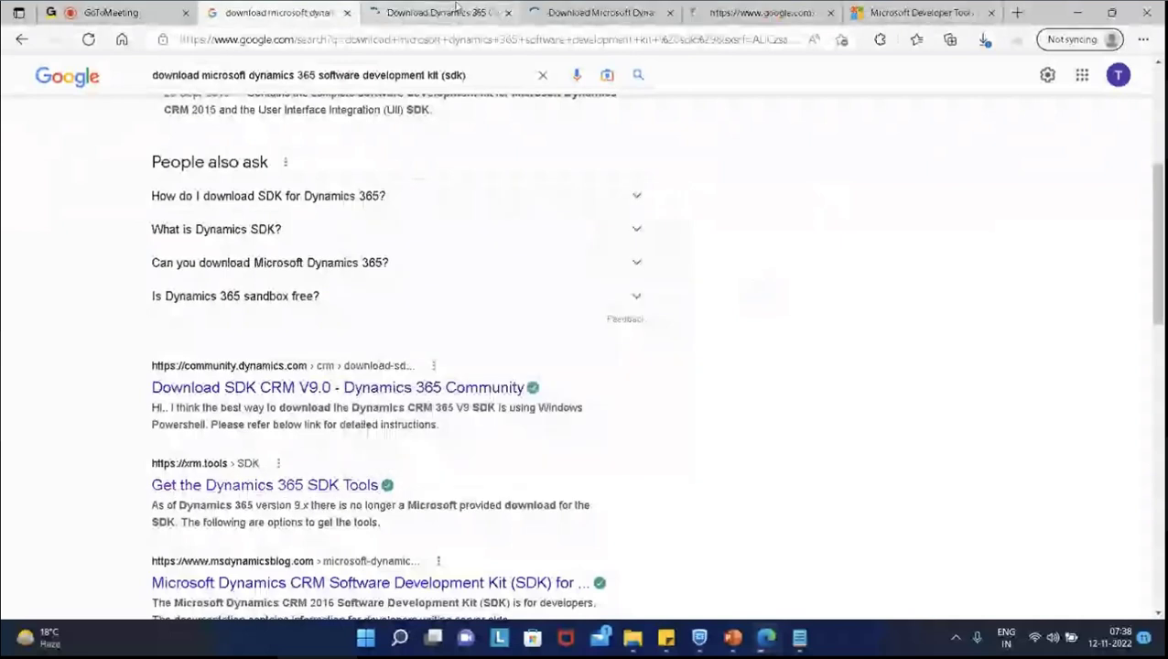
- Examine the Customer Engagement SDK page, the linked Dataverse development tools page and the CRM 2015 SDK download page for developer tools
click(457, 11)
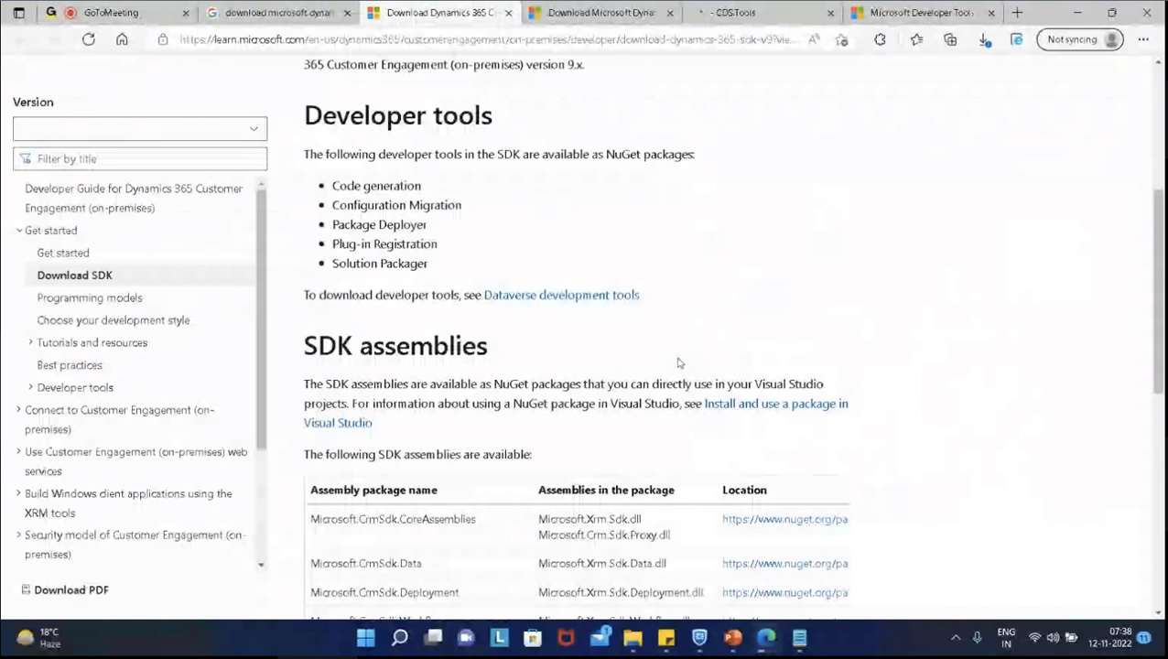
scroll(682, 352, down, 8)
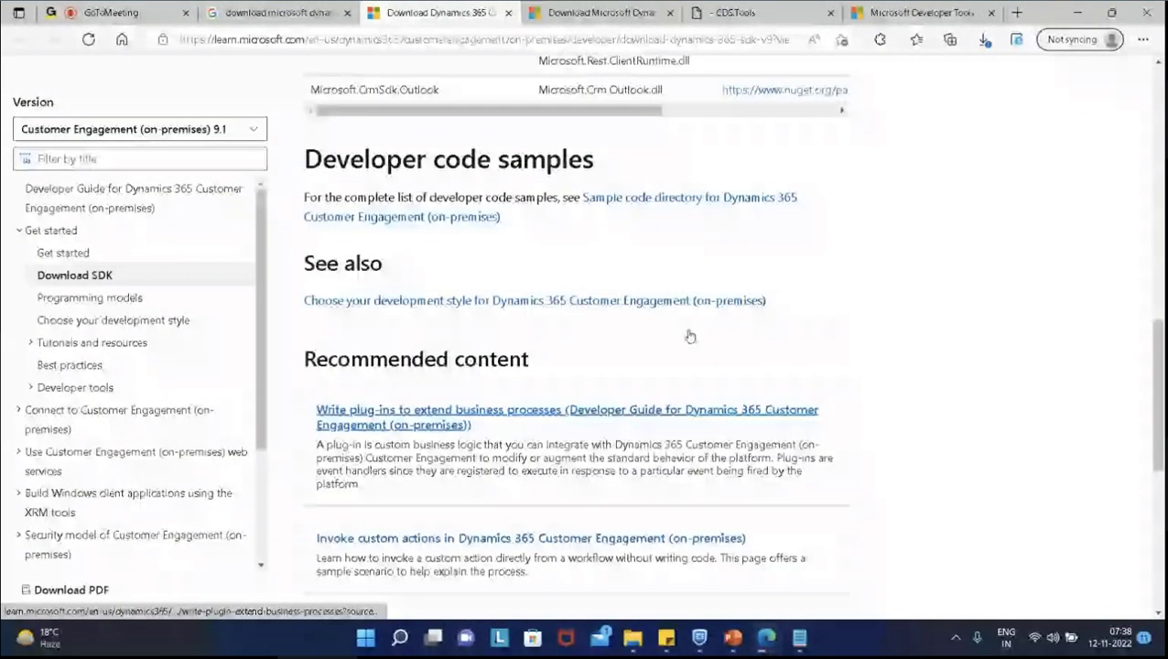
scroll(690, 336, up, 10)
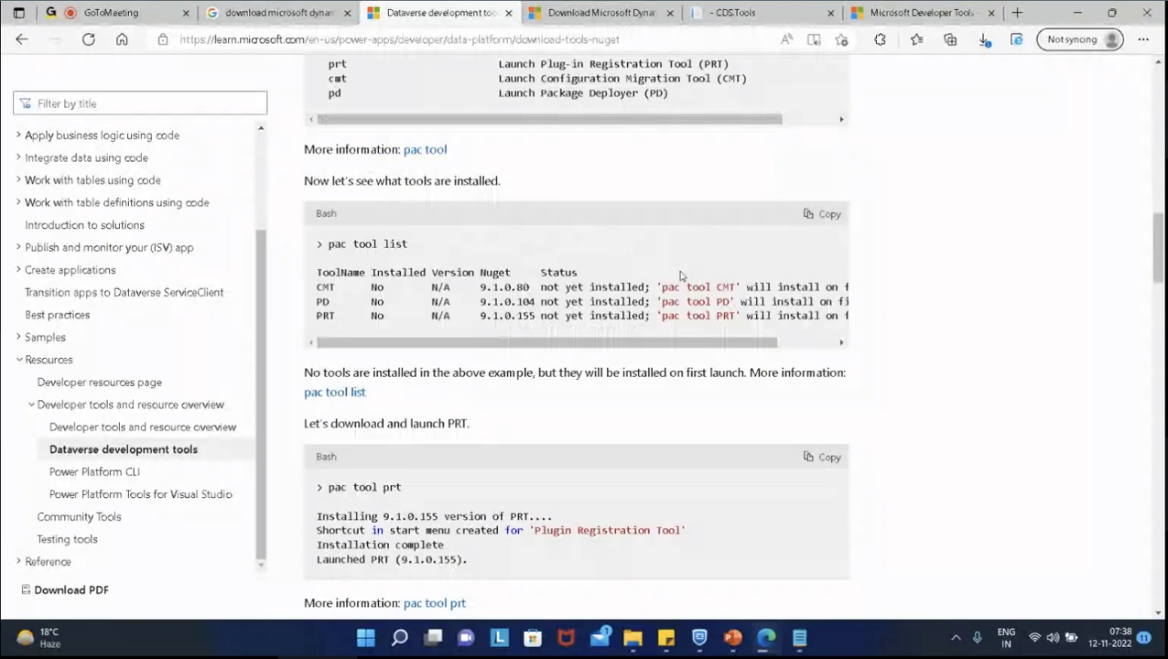
scroll(680, 275, down, 15)
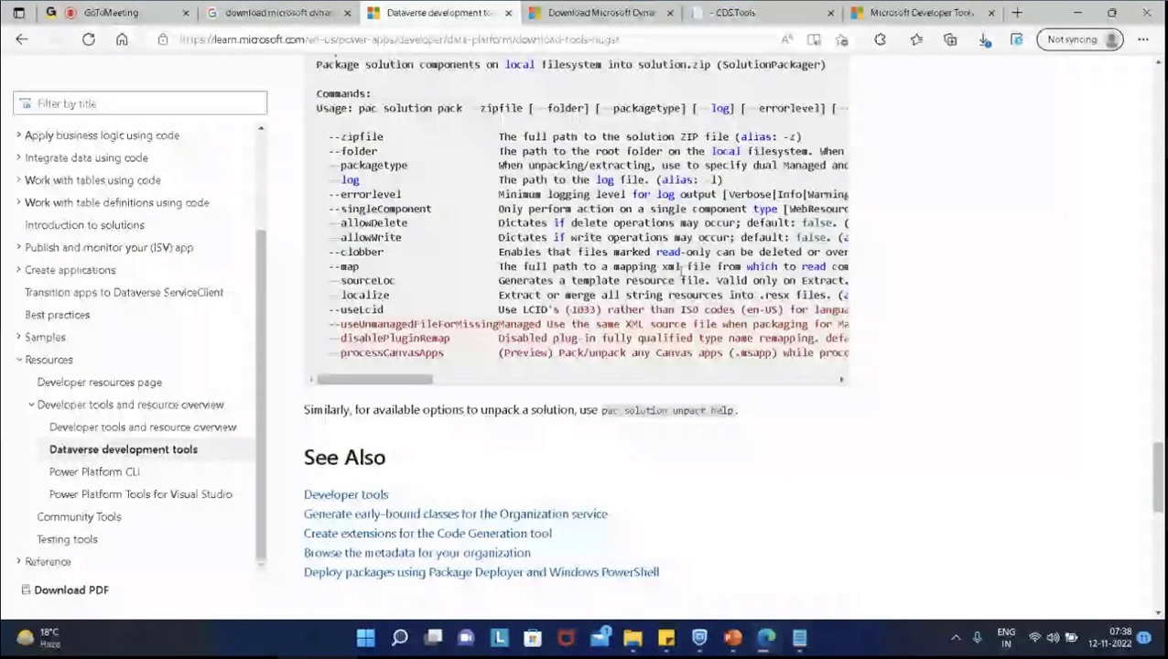
key(ctrl+Tab)
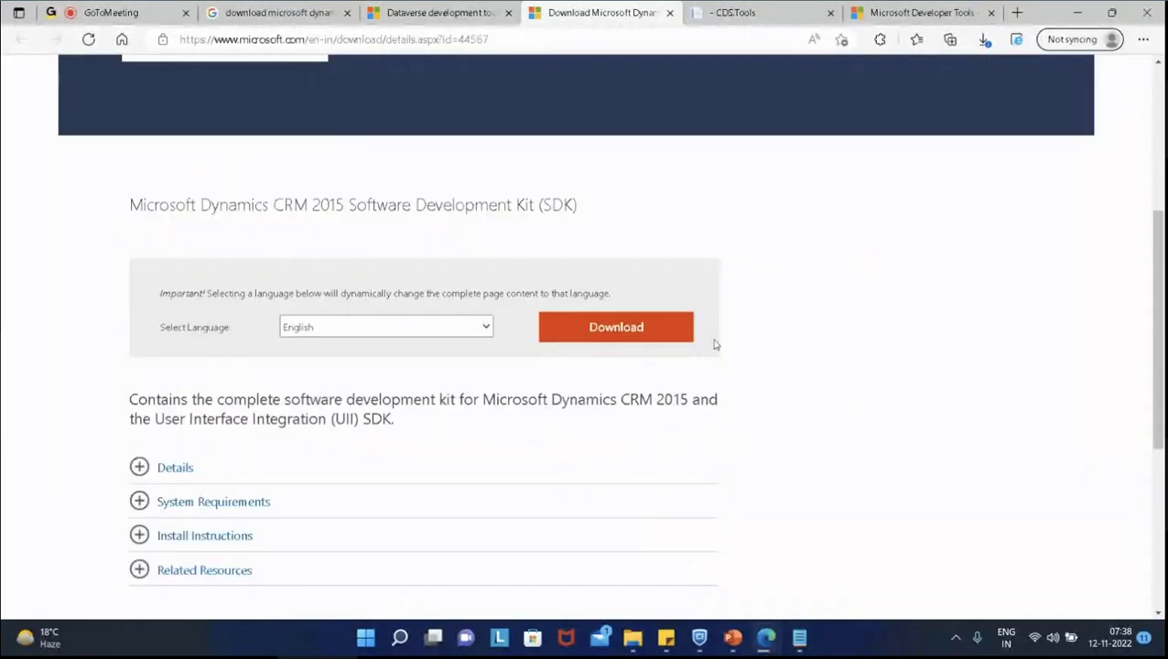
- Look through the CDS.Tools SDK options page and its linked PowerShell script page for developer tools
key(ctrl+Tab)
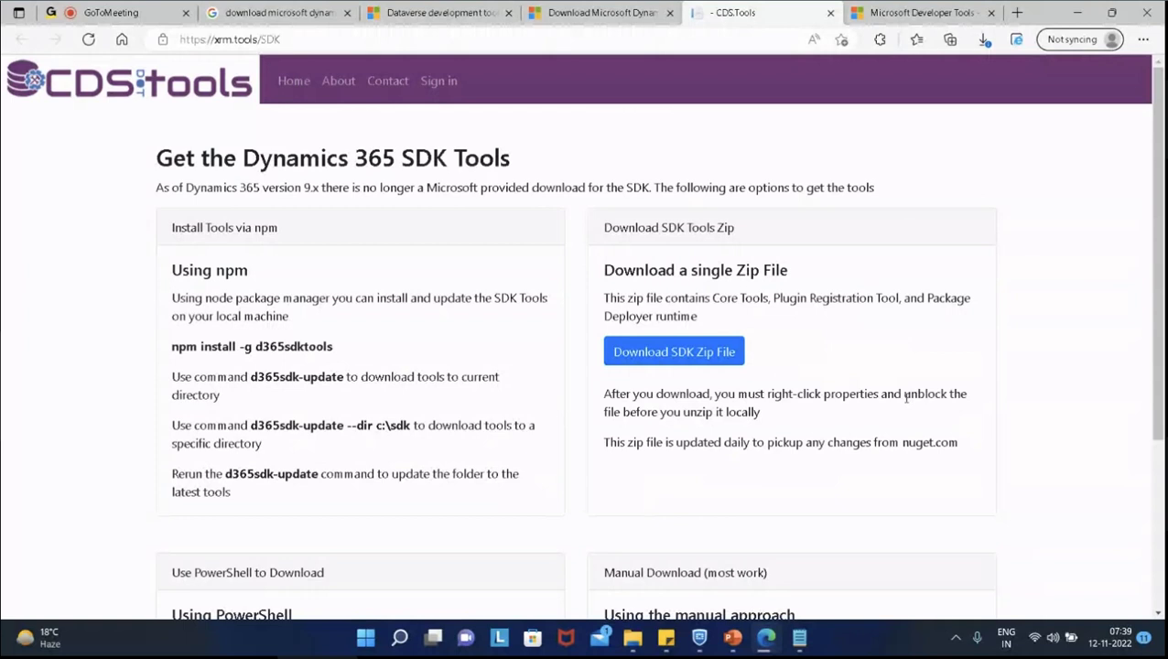
scroll(906, 396, down, 3)
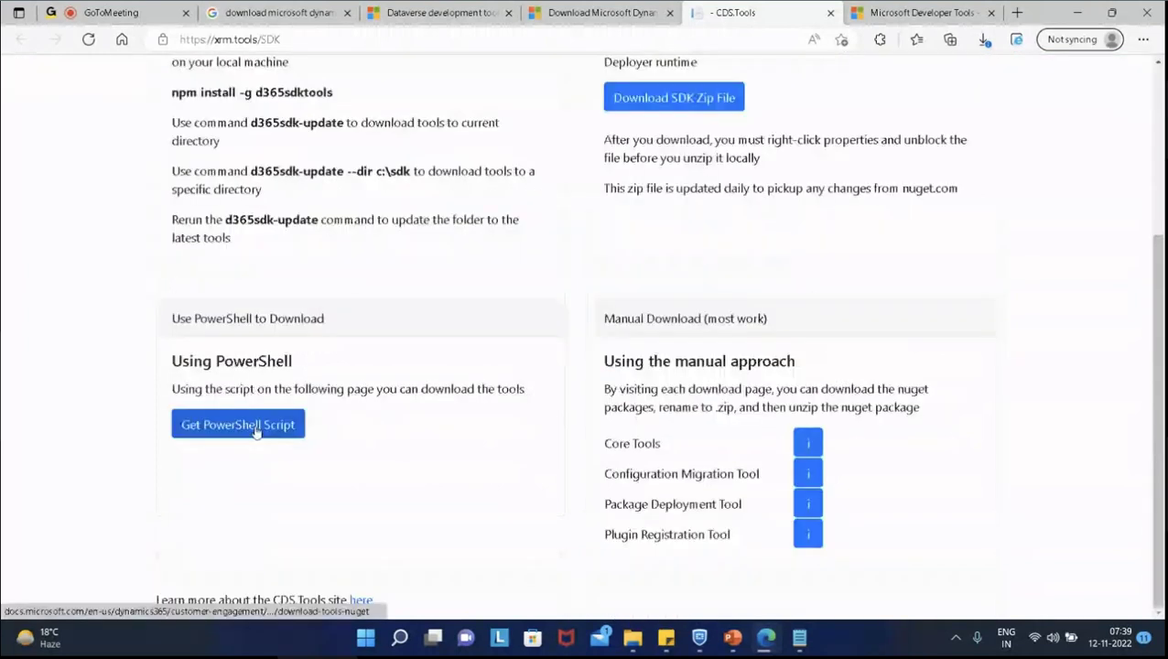
click(257, 432)
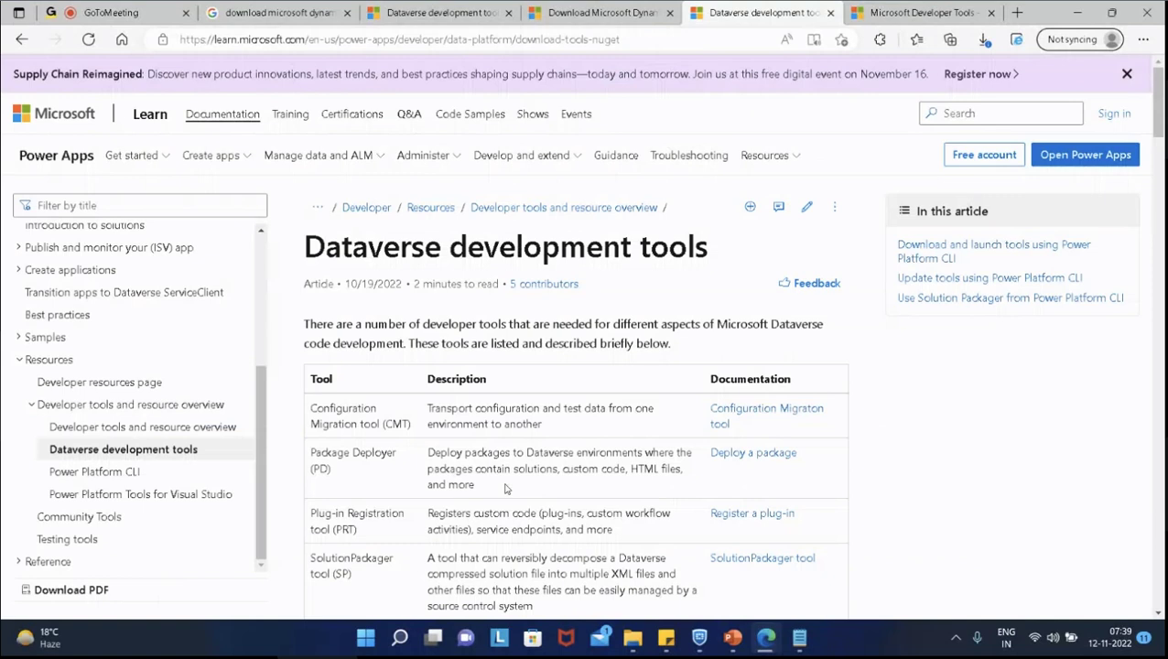
scroll(505, 489, down, 10)
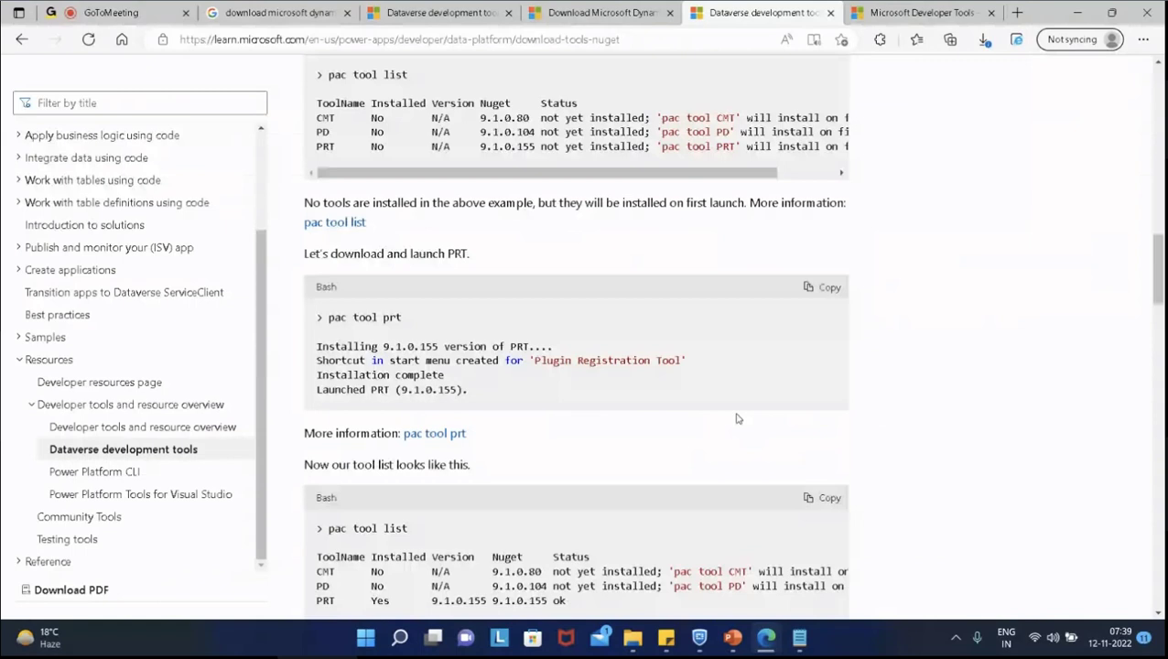
scroll(738, 418, down, 10)
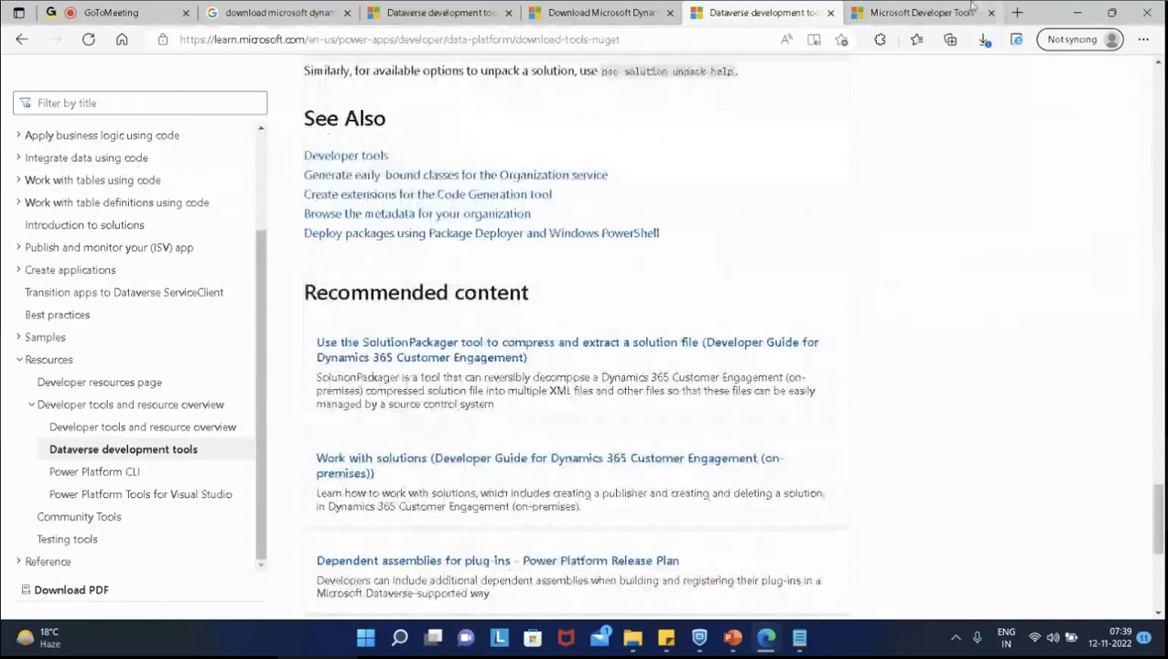
- Copy the downloaded MicrosoftDynamicsCRM2016UII (3) installer from Downloads into the DevTools365 folder on drive D
click(917, 12)
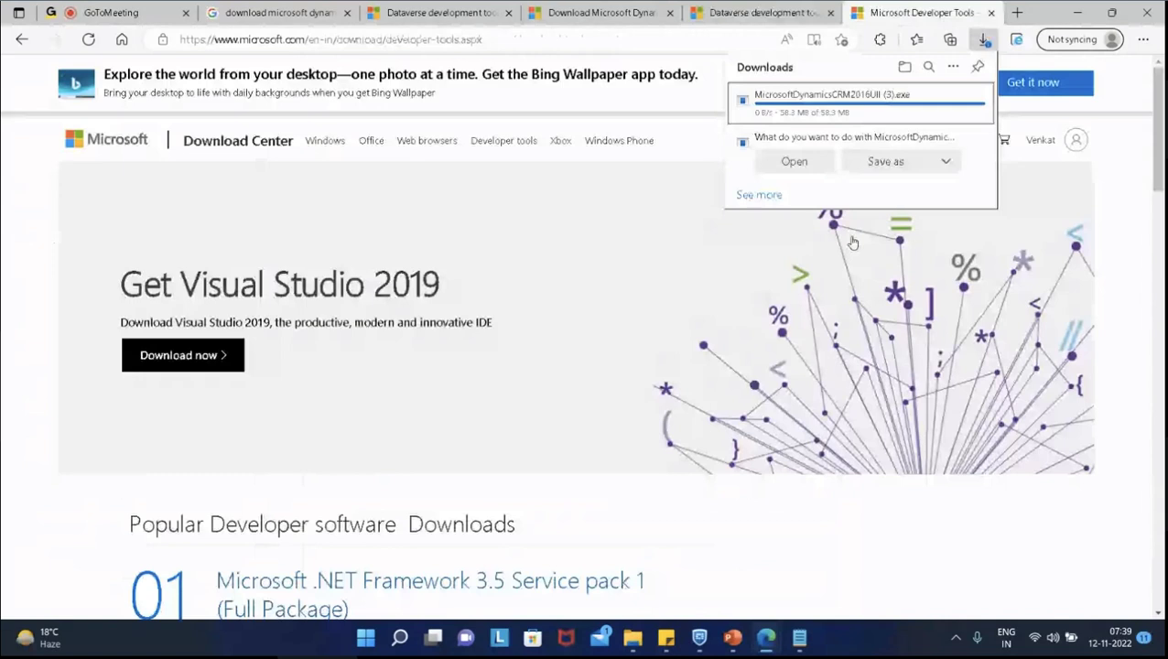
click(905, 67)
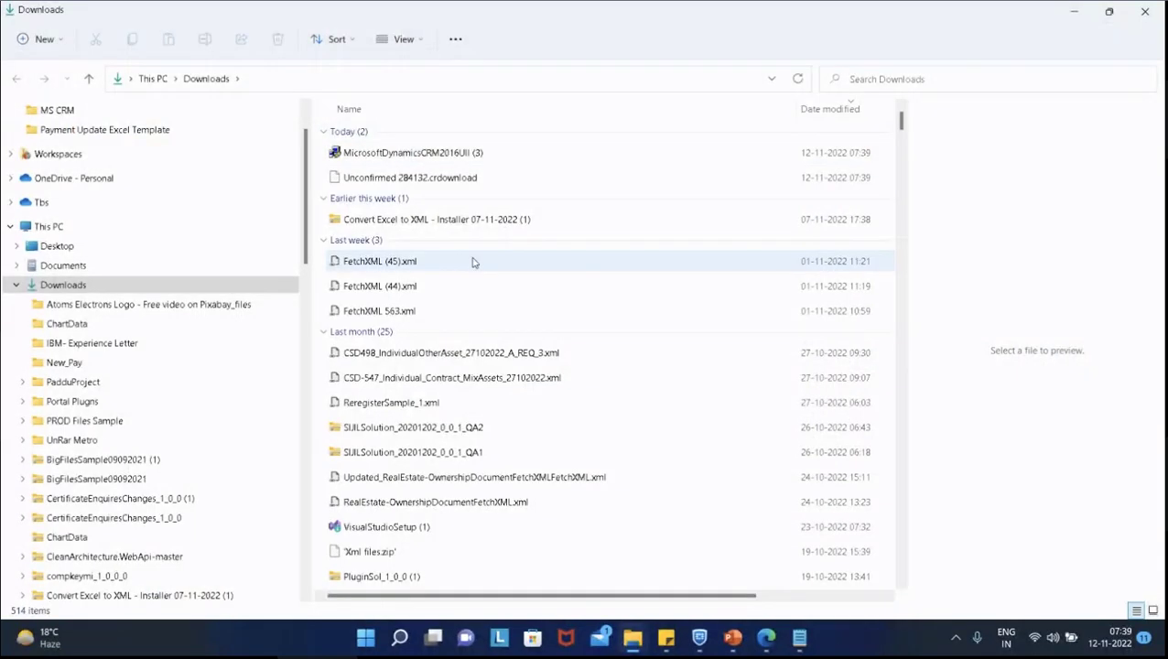
right_click(472, 154)
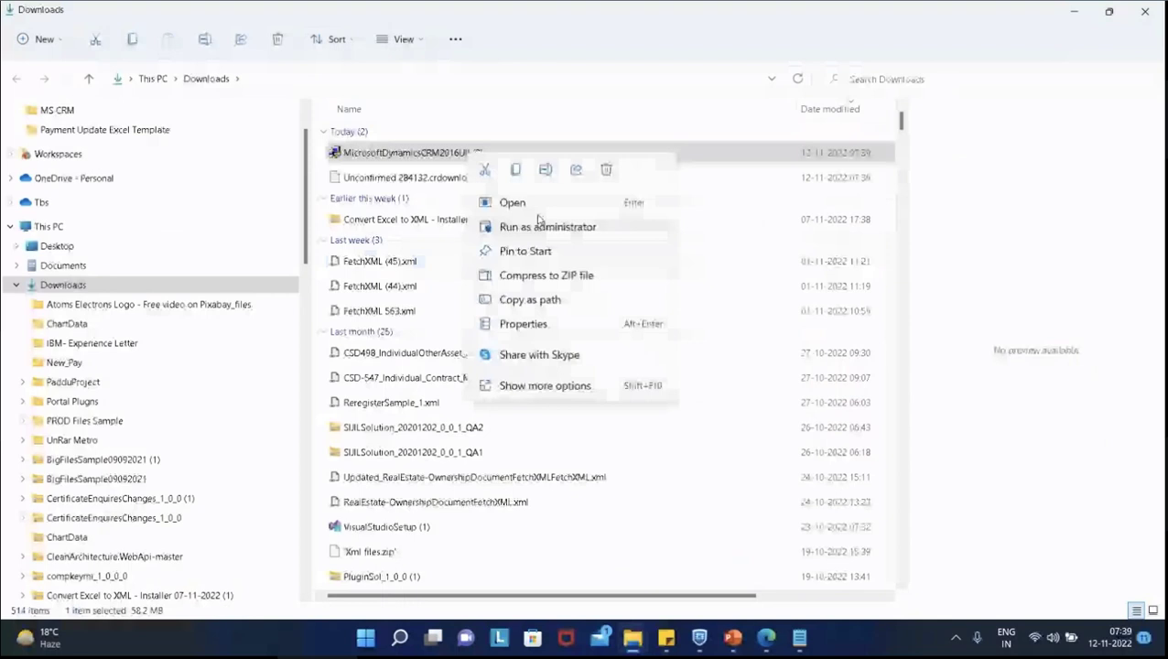
click(516, 170)
mouse_move(632, 641)
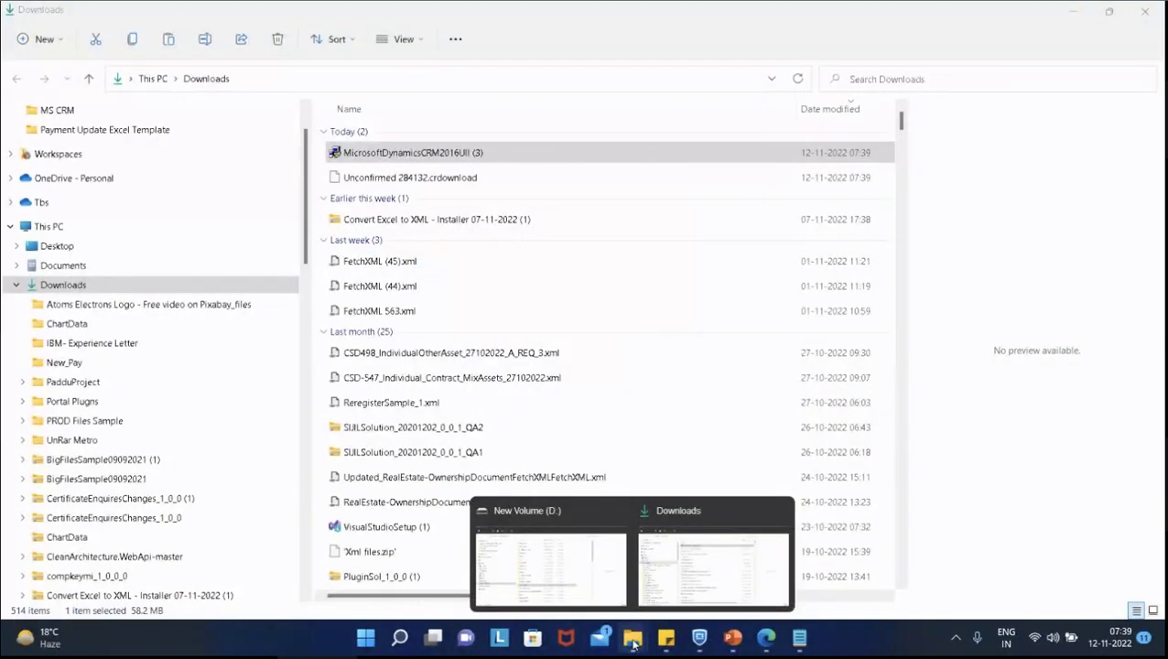
click(548, 563)
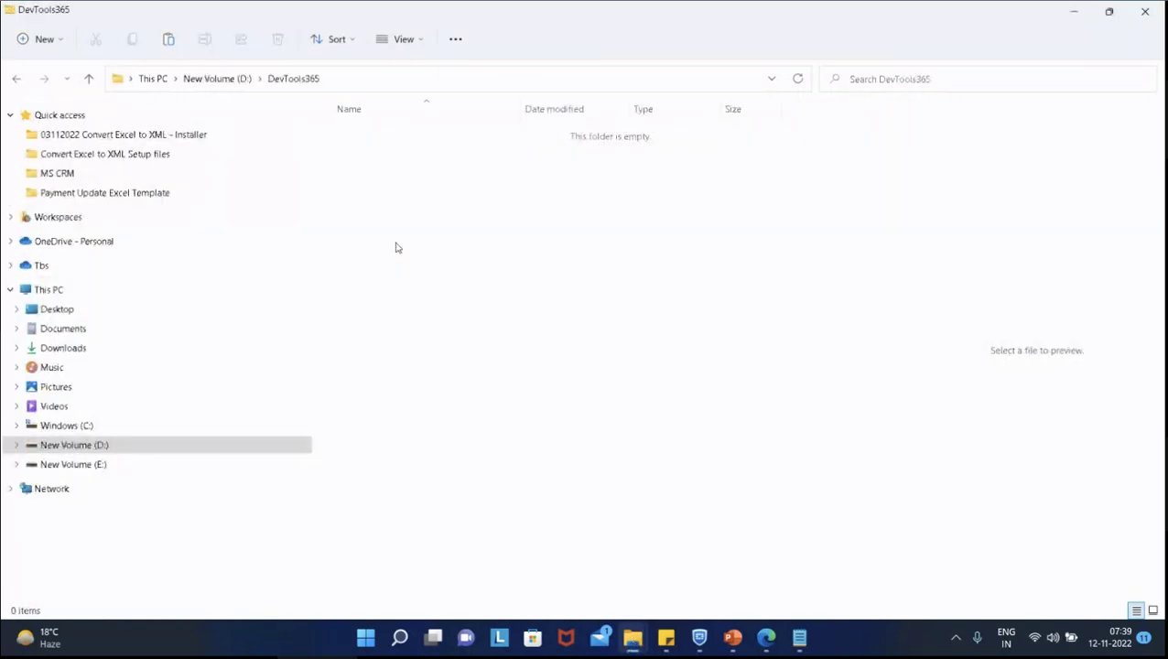
key(ctrl+v)
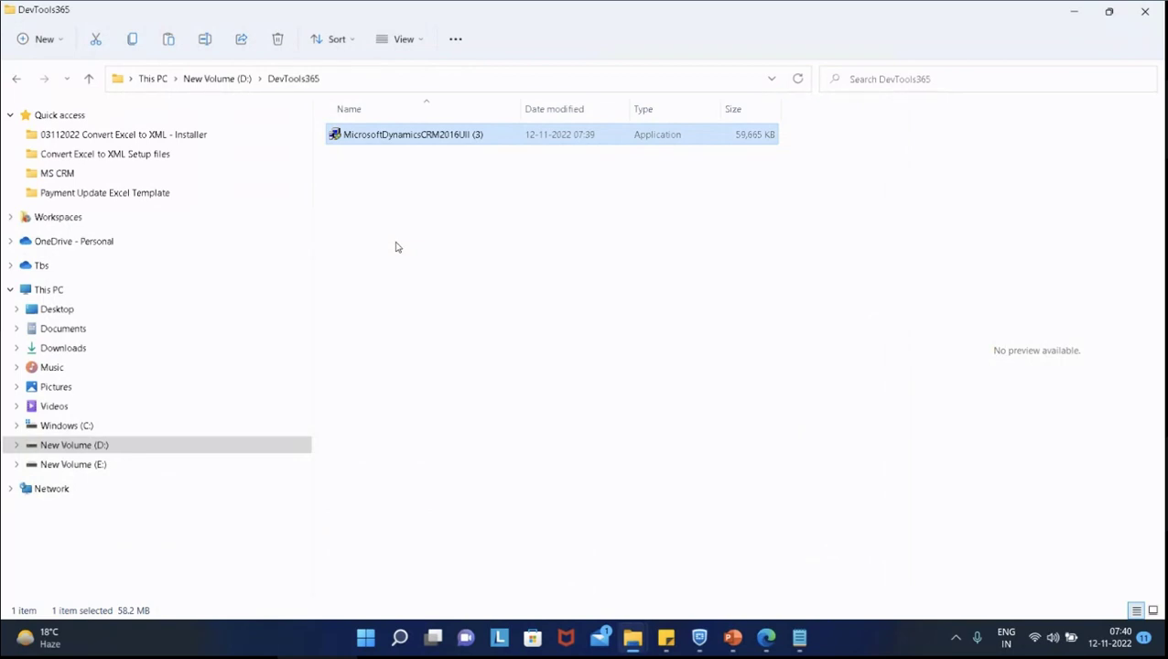
- Run the MicrosoftDynamicsCRM2016UII (3) installer from DevTools365 and accept the Microsoft Software License Terms
right_click(459, 139)
click(549, 214)
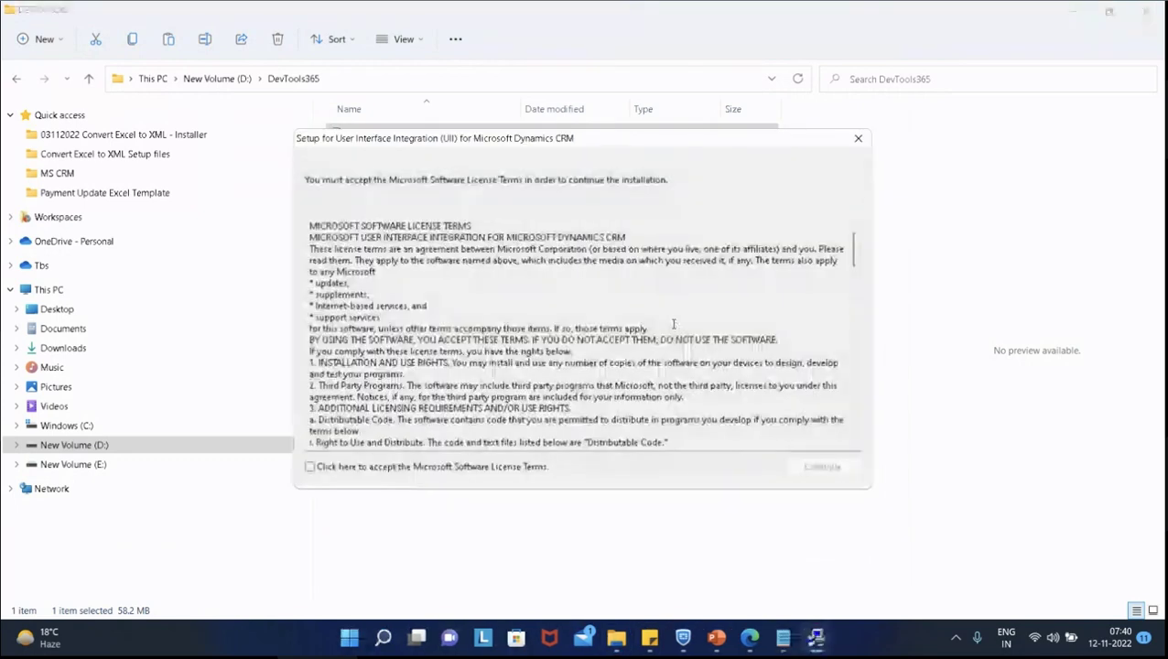
click(339, 467)
click(813, 472)
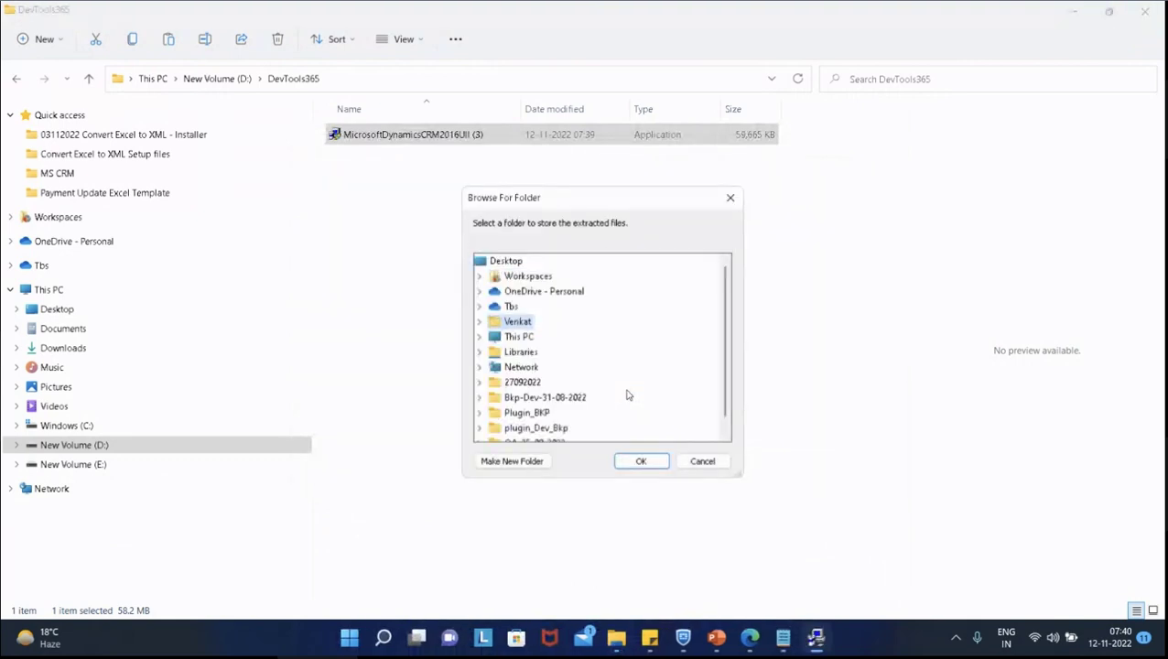
- Extract the UII setup files into the DevTools365 folder on New Volume (D:) and close the finished setup
scroll(610, 372, down, 1)
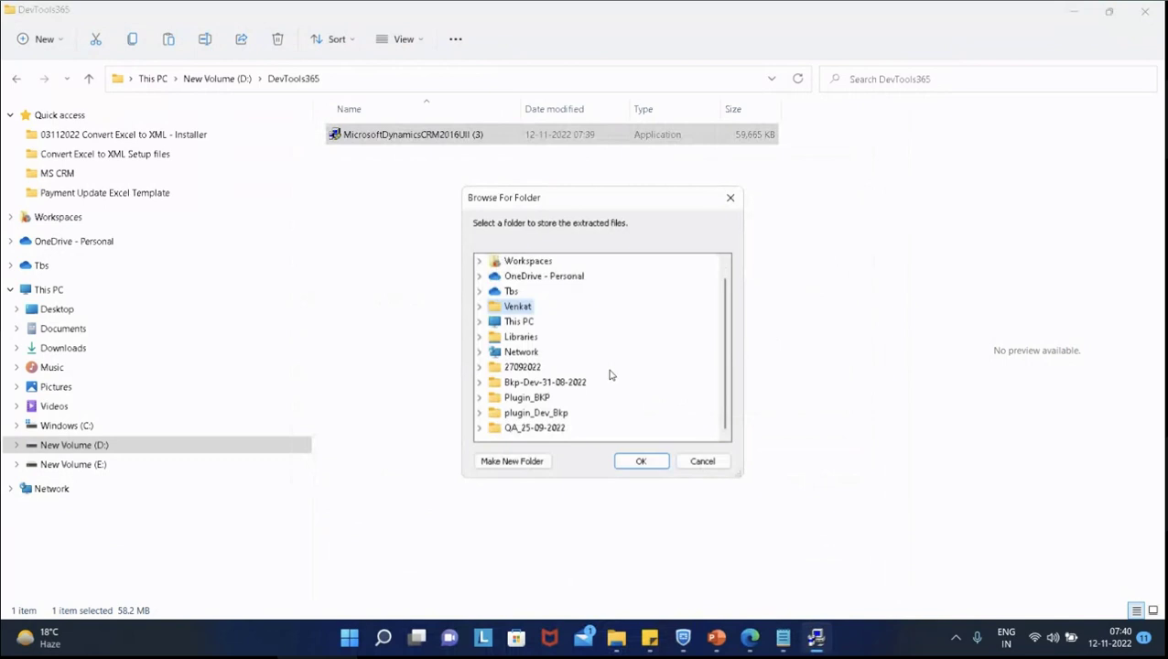
click(480, 321)
scroll(619, 357, down, 2)
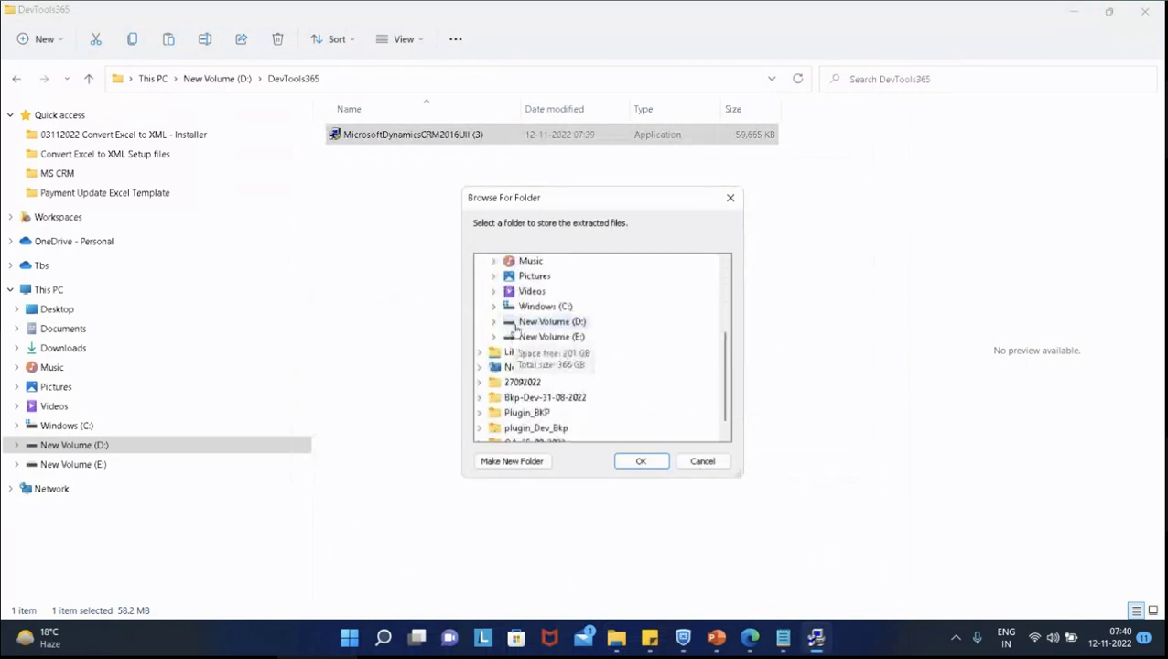
double_click(552, 321)
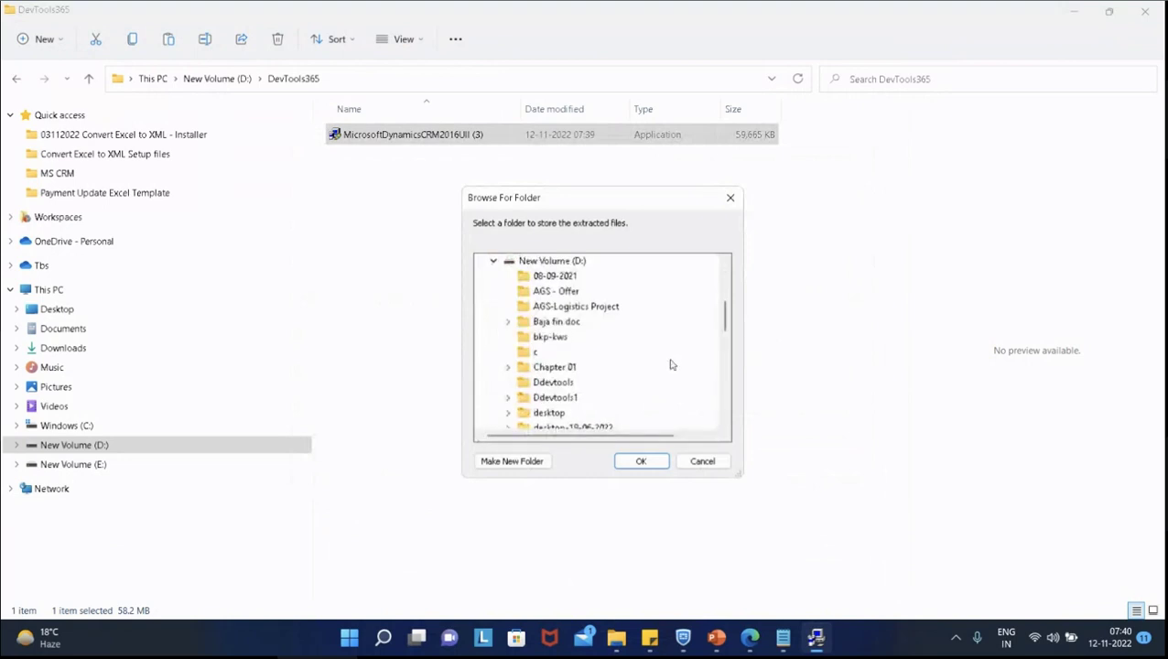
scroll(667, 365, down, 2)
click(558, 381)
click(632, 464)
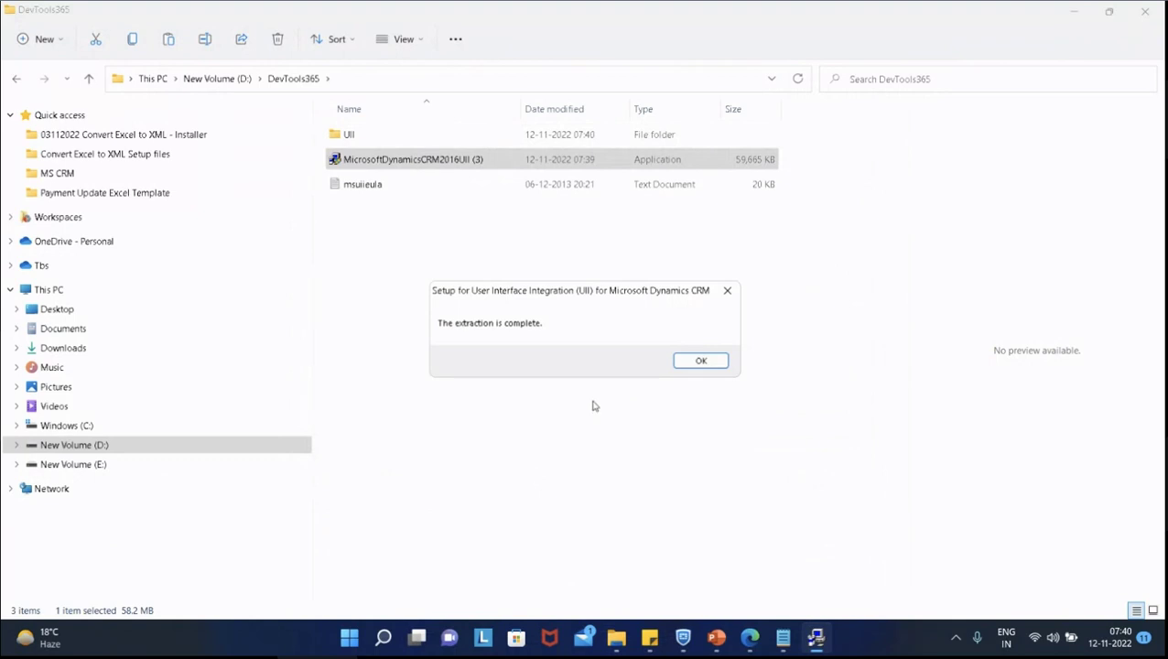
click(718, 363)
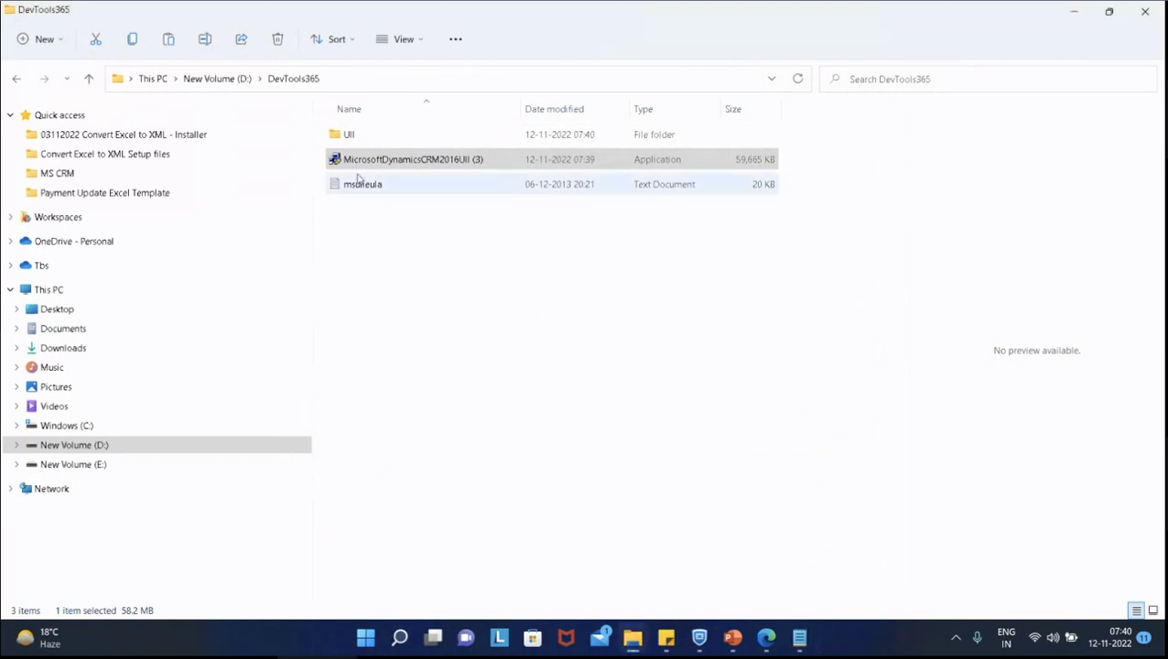
- Examine the extracted UII folder, including USD Developer Assets, SampleCode and Solutions, and return to DevTools365
double_click(351, 134)
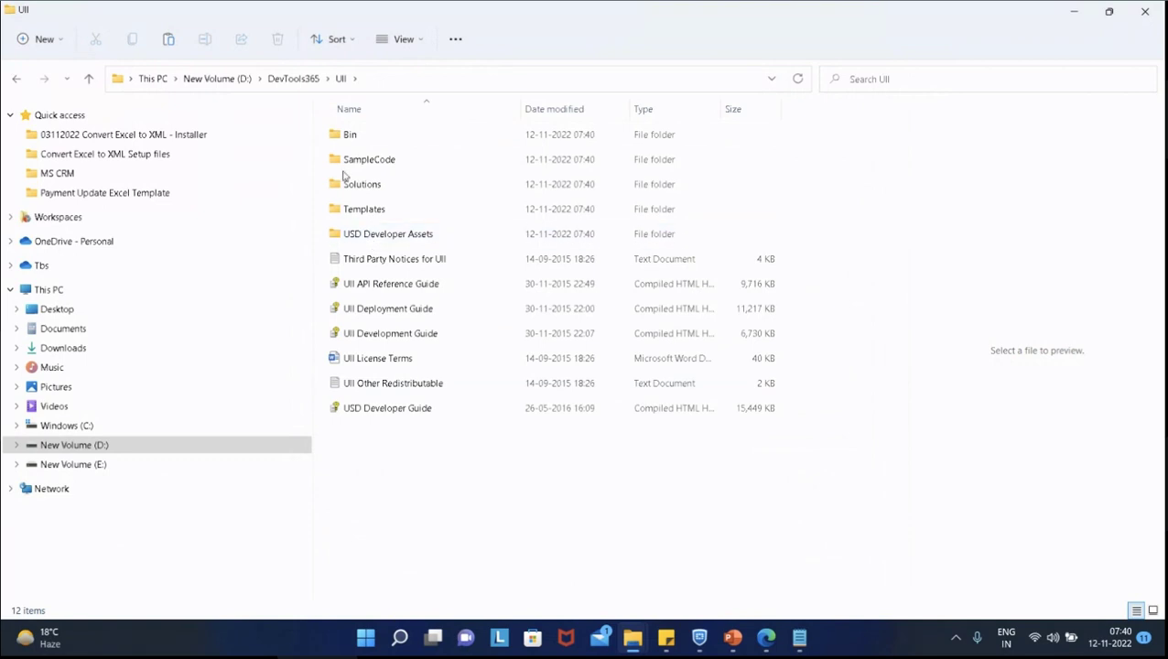
double_click(403, 240)
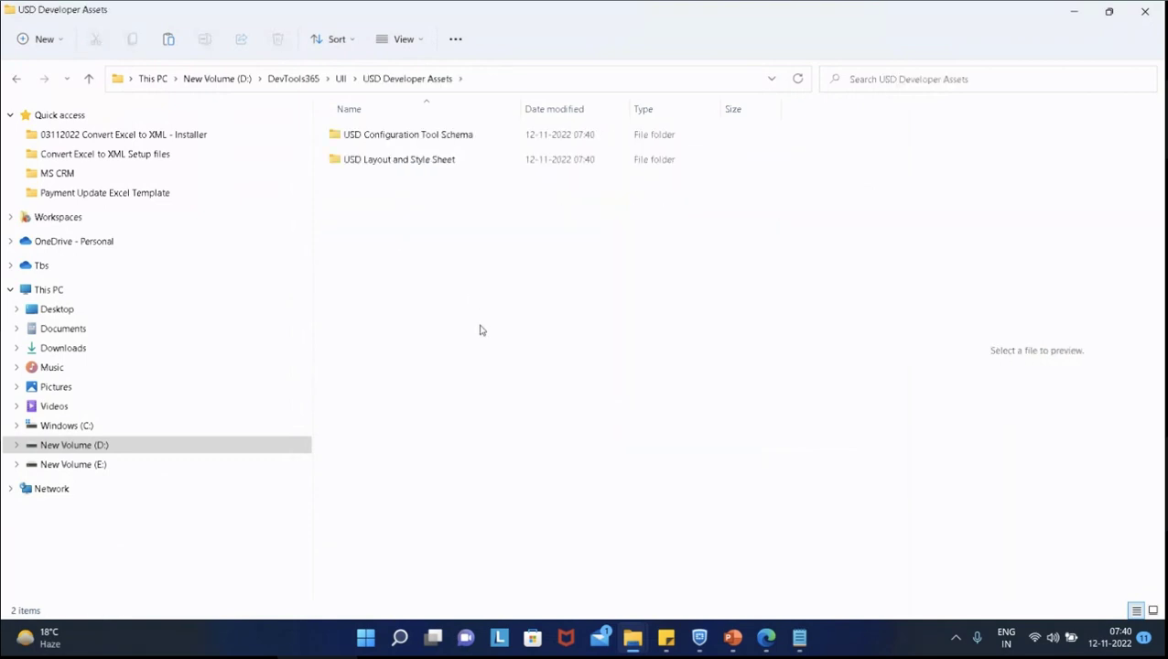
click(88, 80)
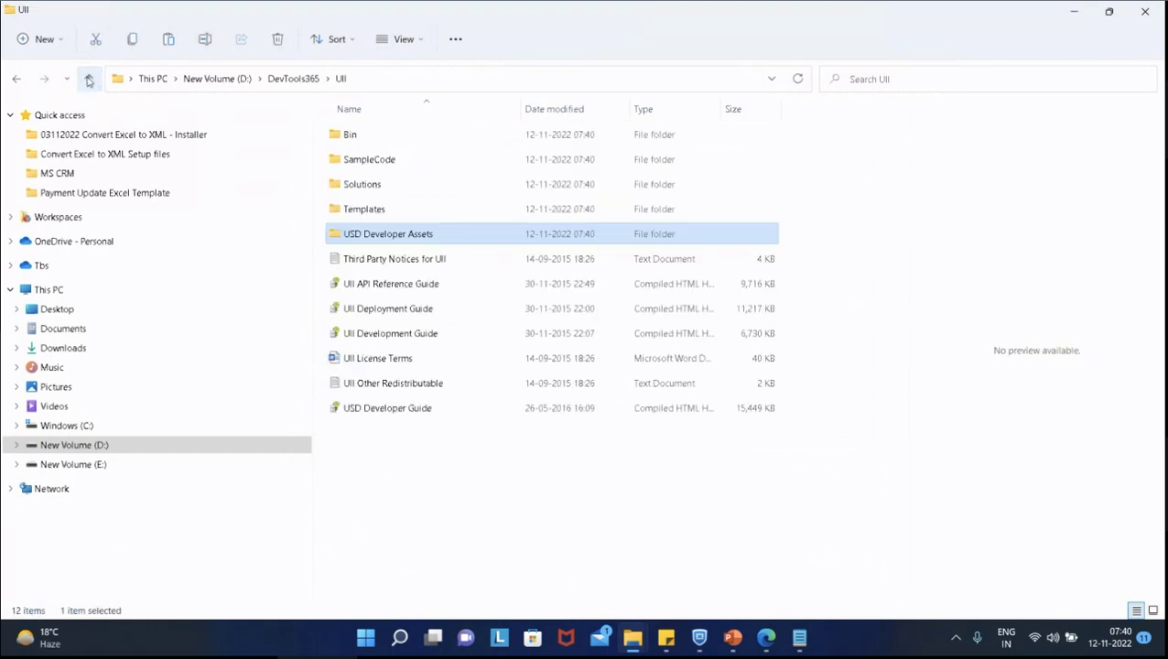
double_click(384, 159)
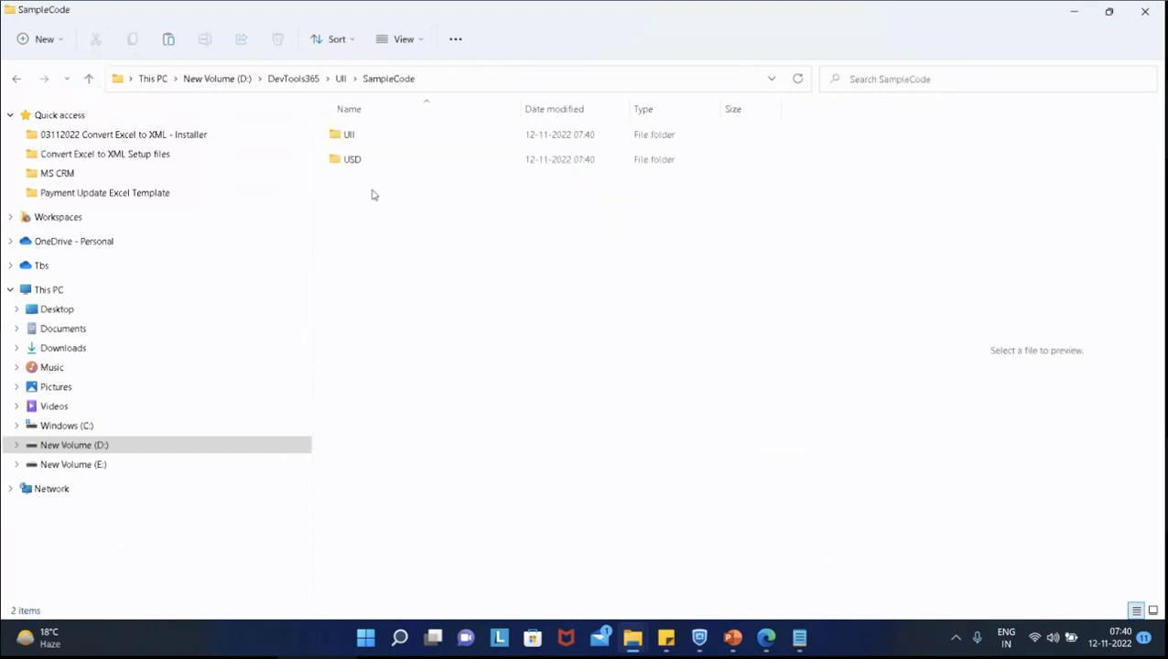
click(87, 79)
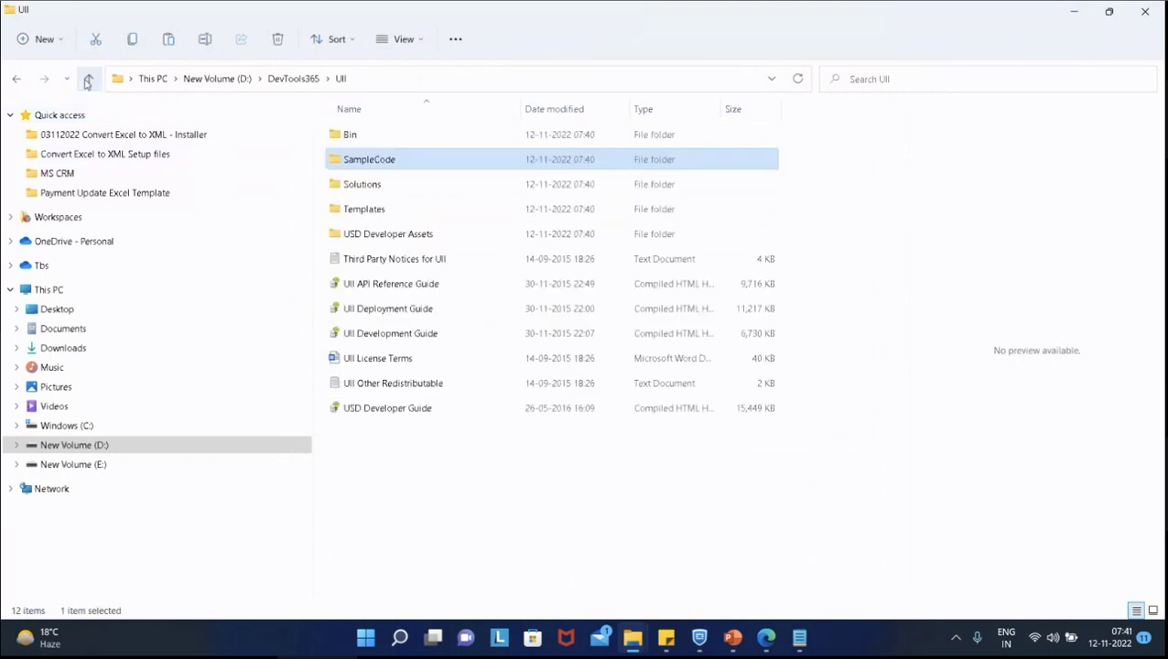
double_click(357, 184)
key(alt+Up)
key(alt+Up)
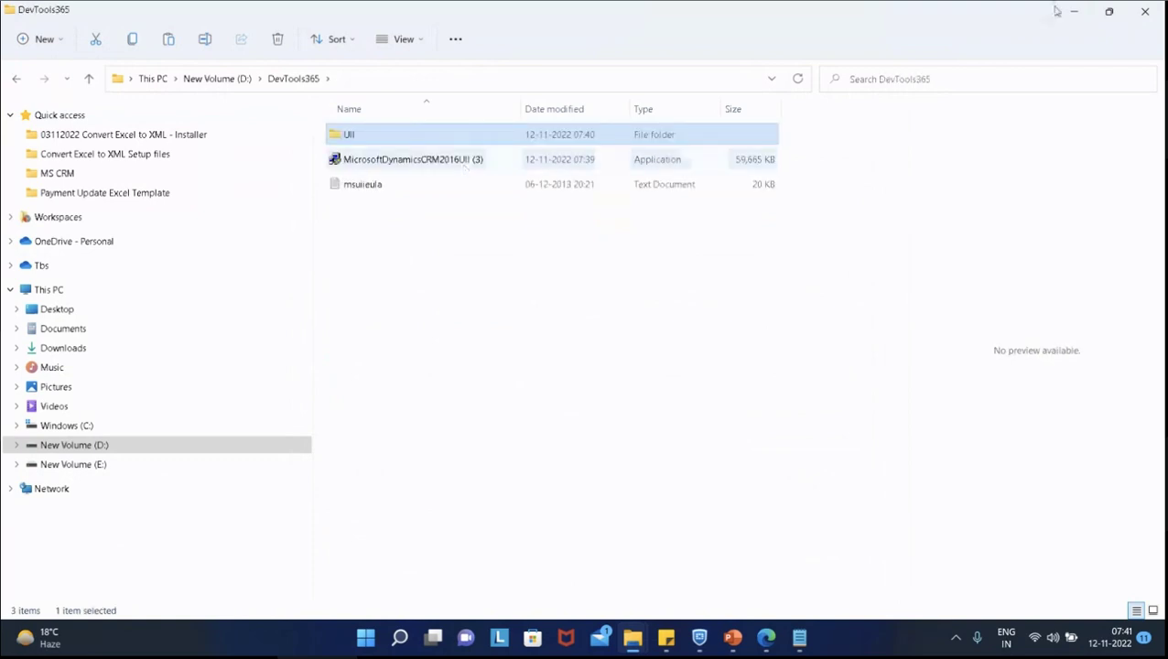
- Copy the downloaded MicrosoftDynamics365SDK (4) installer from Downloads into the DevTools365 folder on drive D
click(1089, 17)
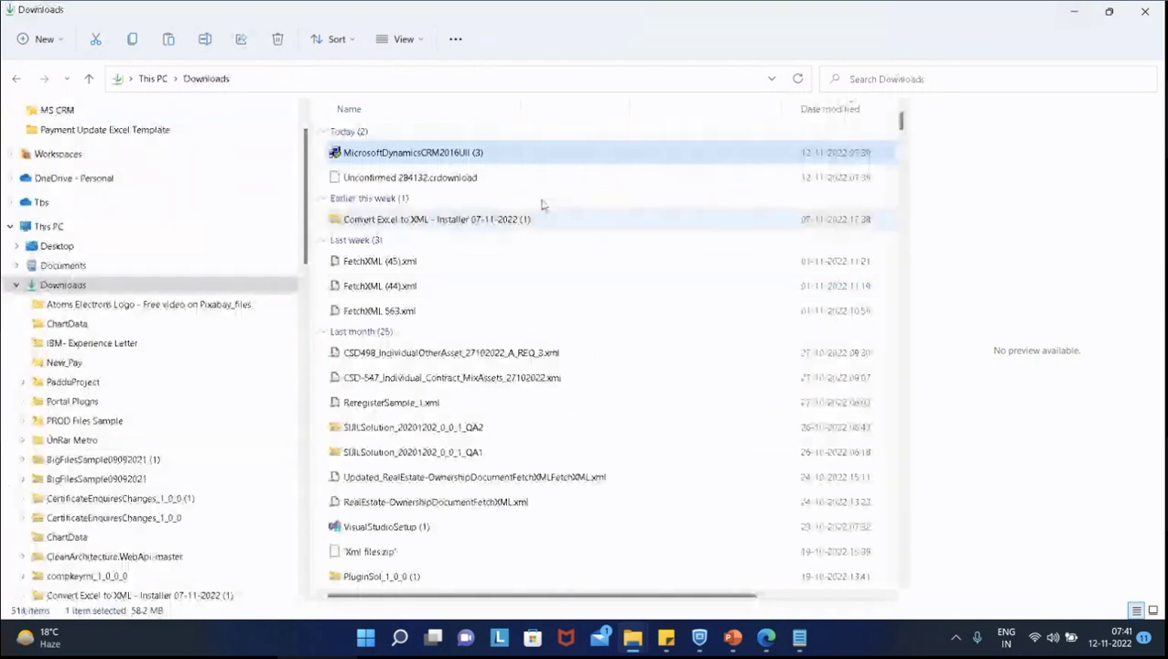
mouse_move(766, 638)
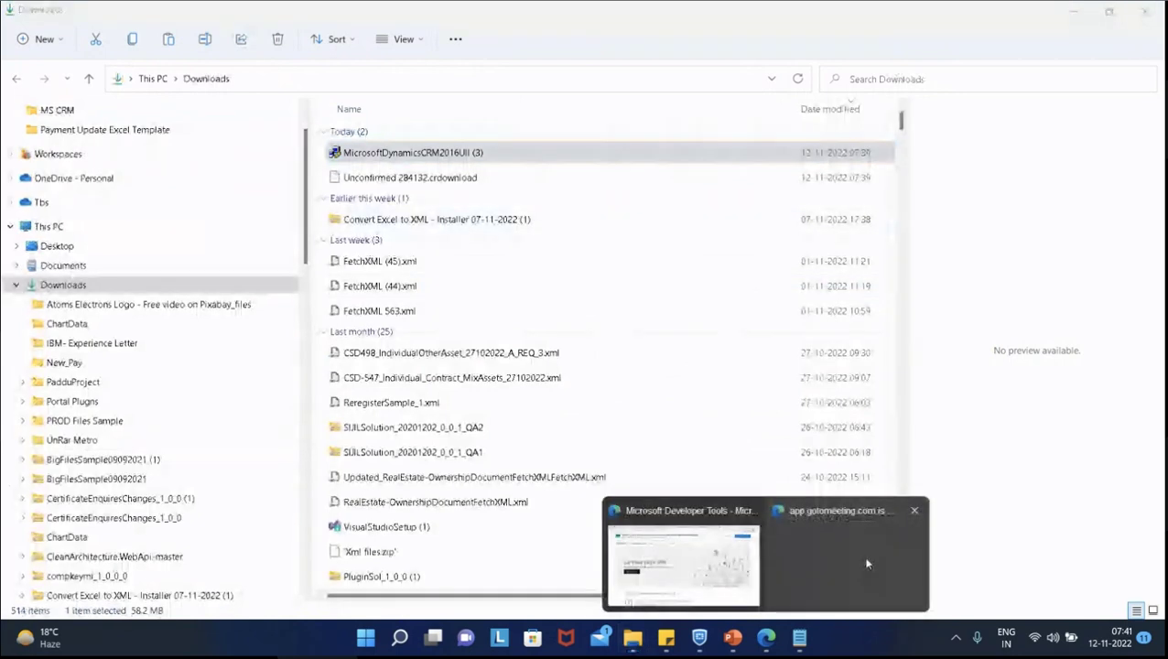
click(682, 559)
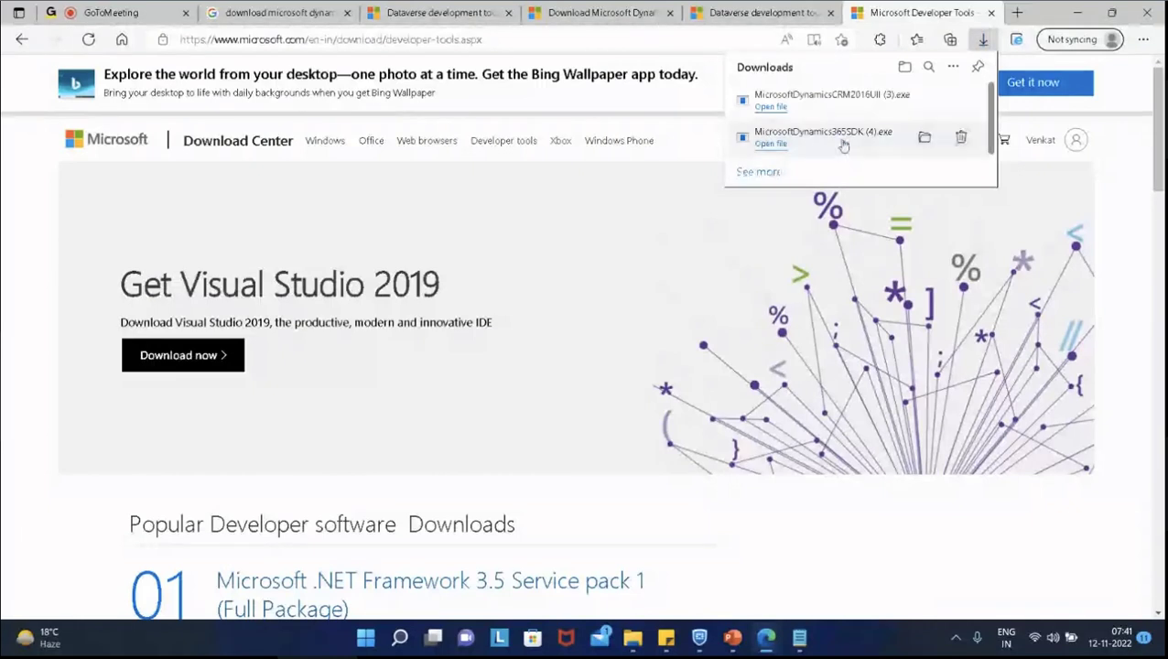
click(925, 137)
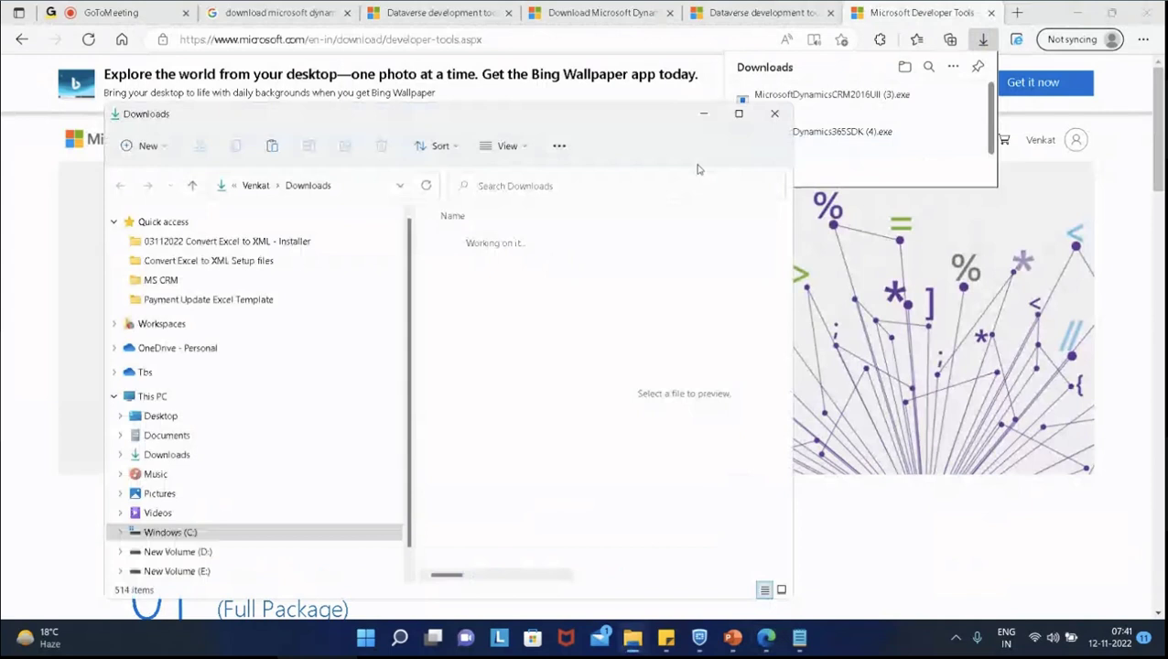
click(739, 113)
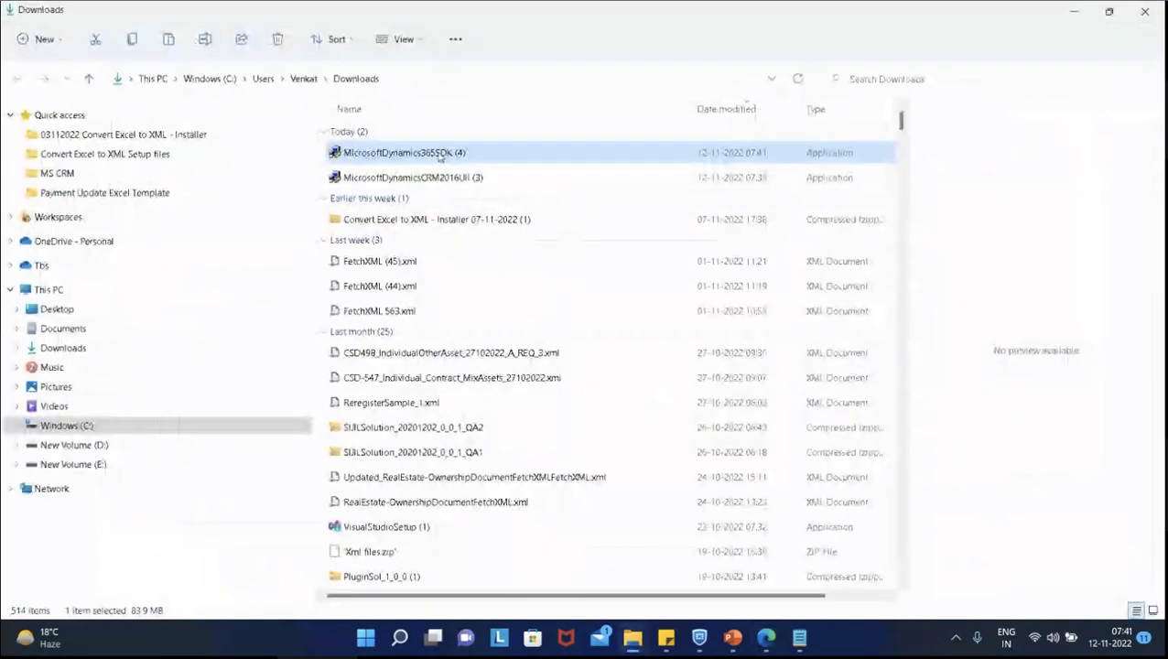
right_click(439, 158)
key(Escape)
click(99, 447)
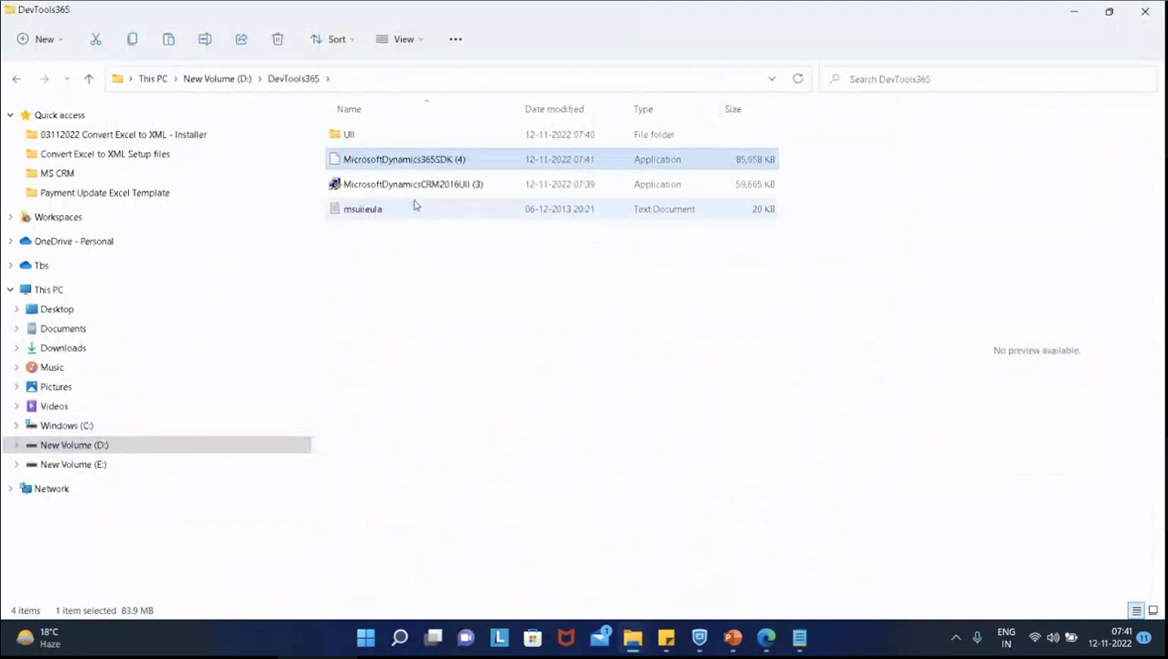
- Run the MicrosoftDynamics365SDK (4) installer from DevTools365 and accept its license terms
double_click(438, 161)
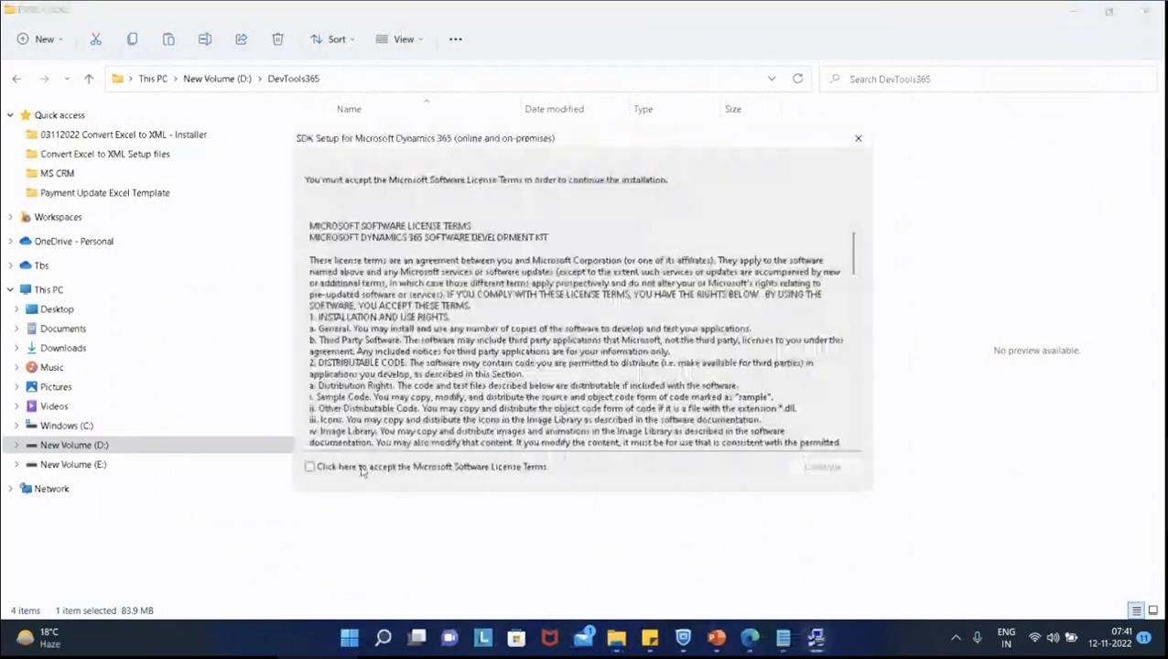
click(347, 468)
click(835, 468)
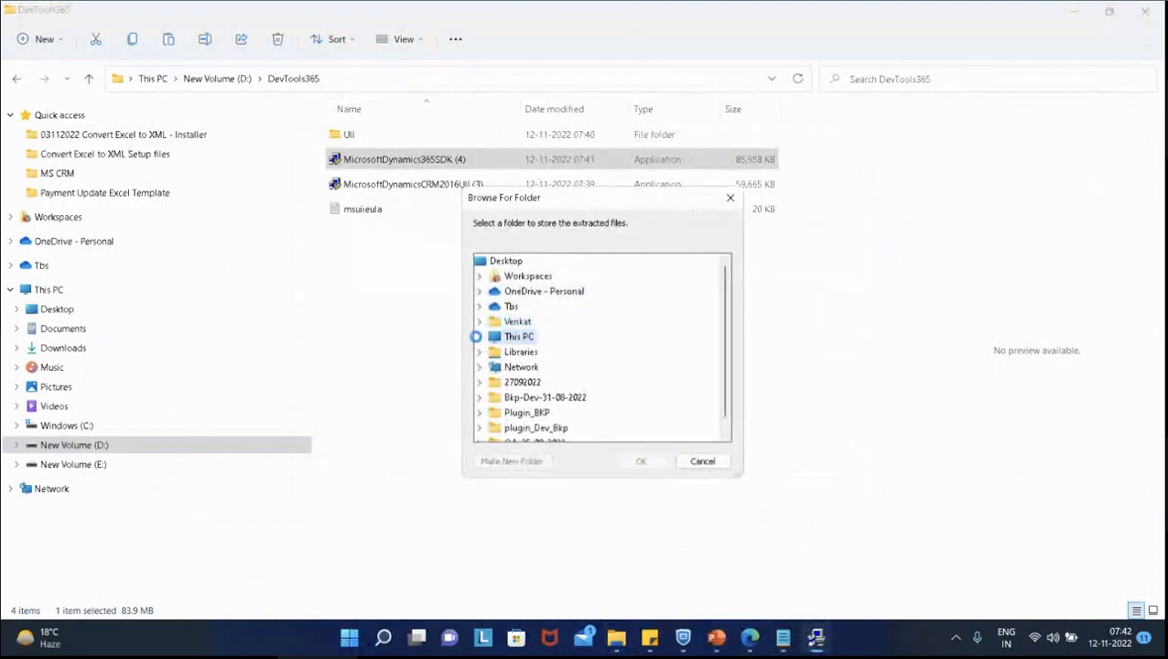
- Choose the DevTools365 folder on New Volume (D:) as the destination and start extracting the SDK files
click(478, 338)
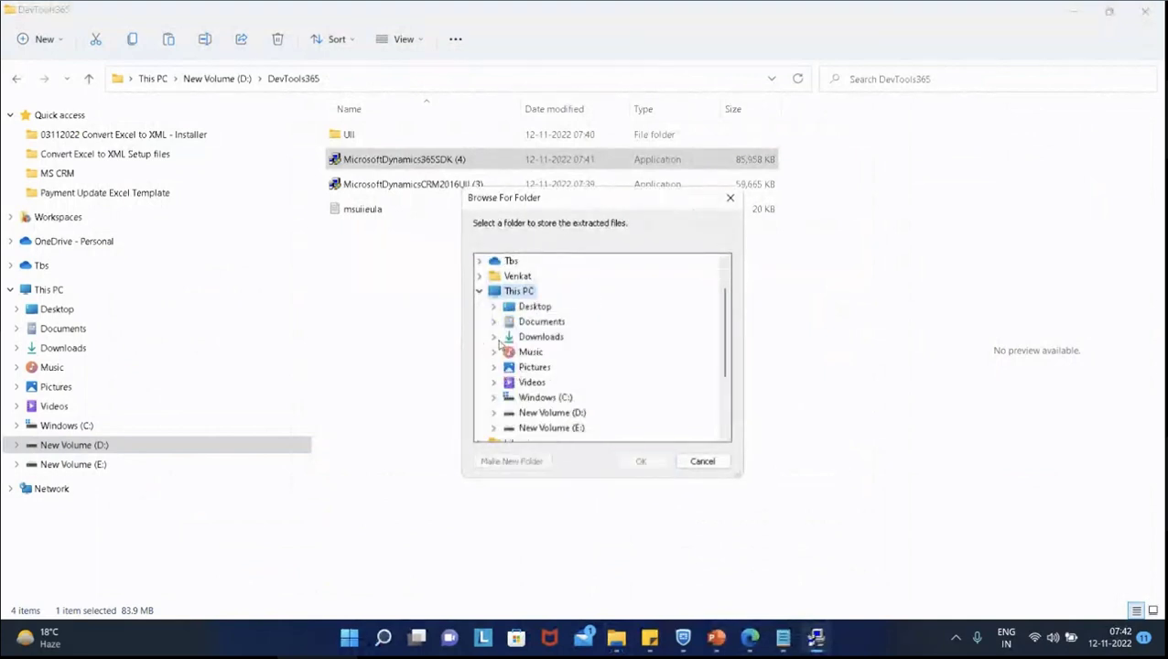
click(495, 413)
scroll(595, 362, down, 2)
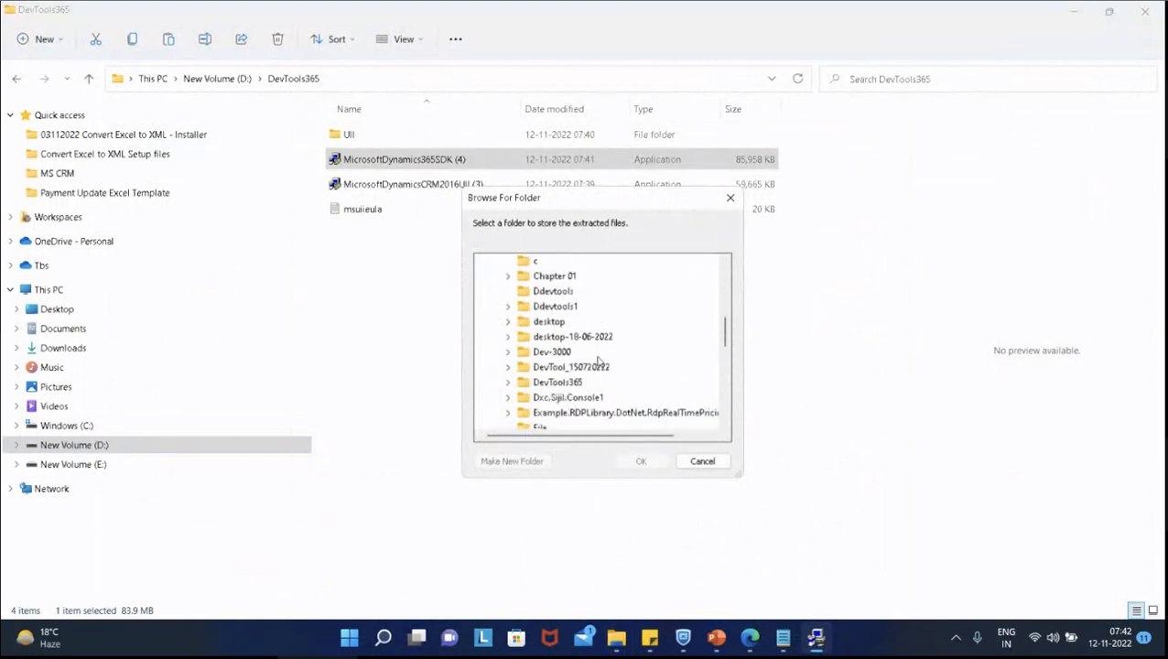
click(569, 385)
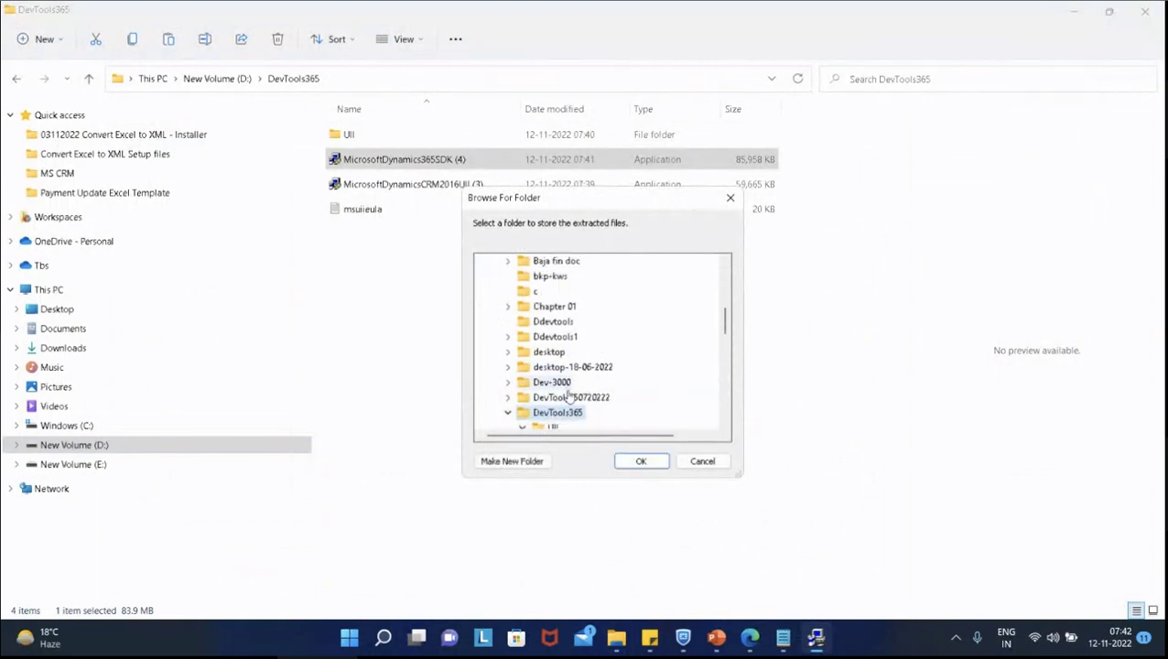
click(640, 461)
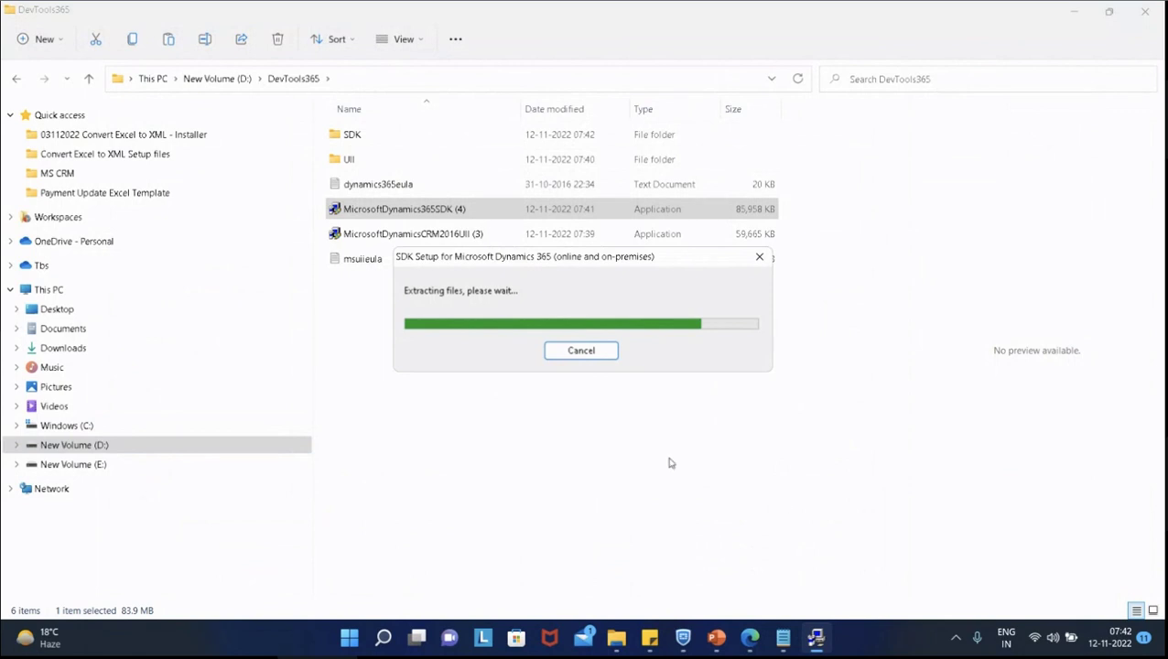
- Switch to Edge and open the Google result "Download SDK CRM V9.0 - Dynamics 365 Community" in a new tab
click(749, 638)
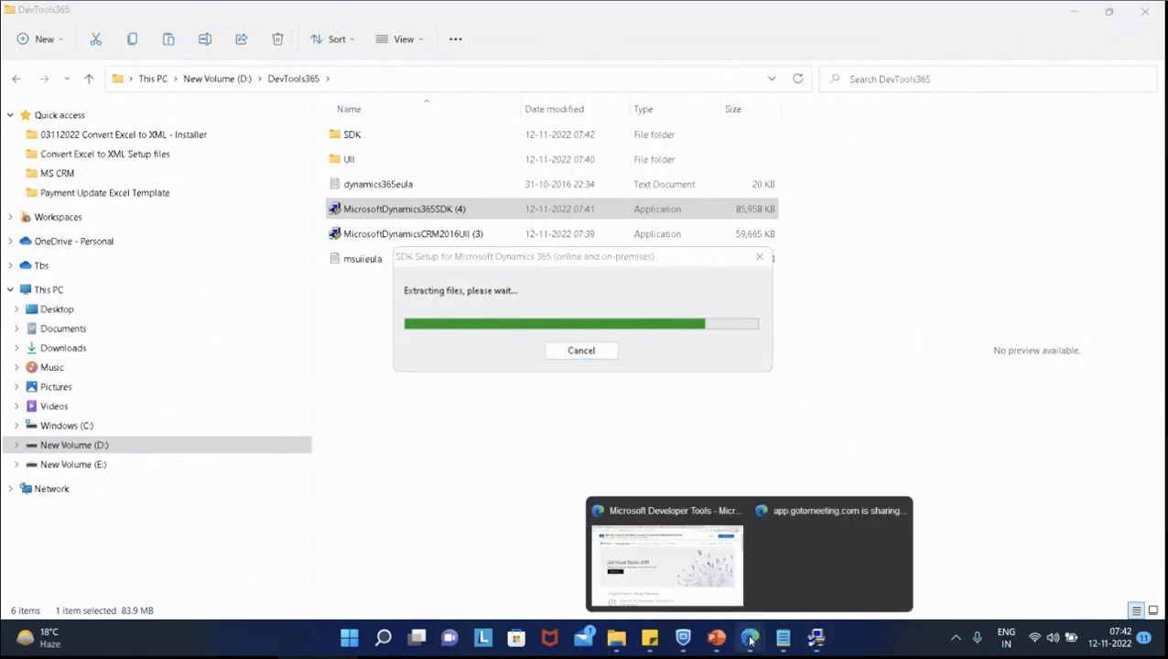
click(665, 560)
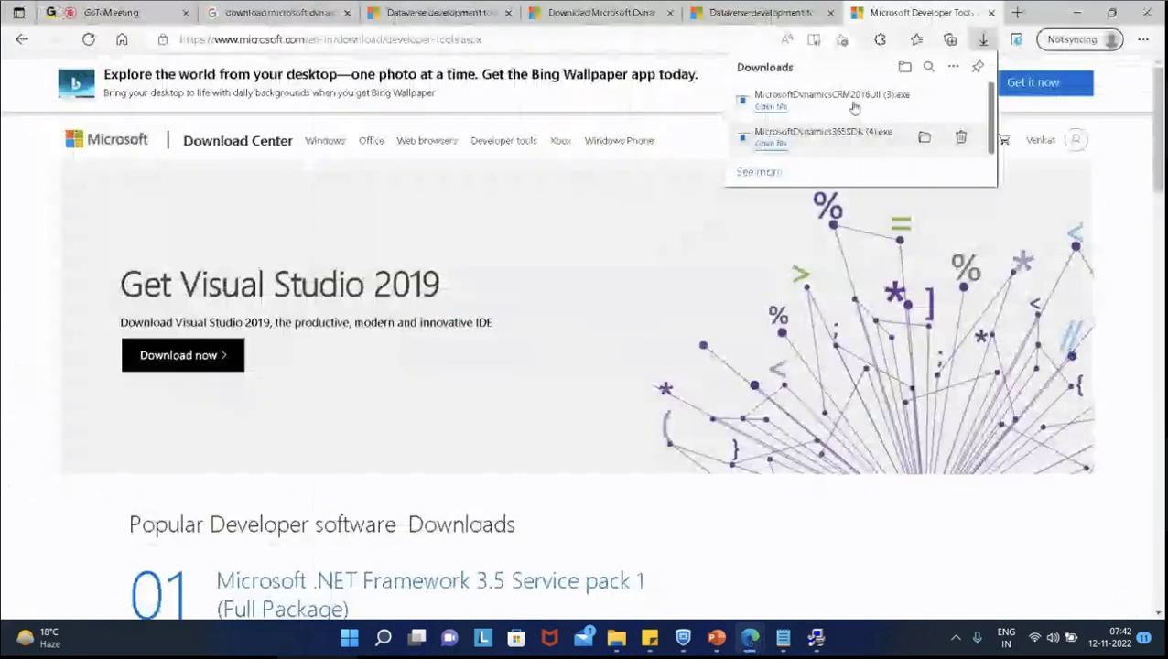
key(ctrl+shift+Tab)
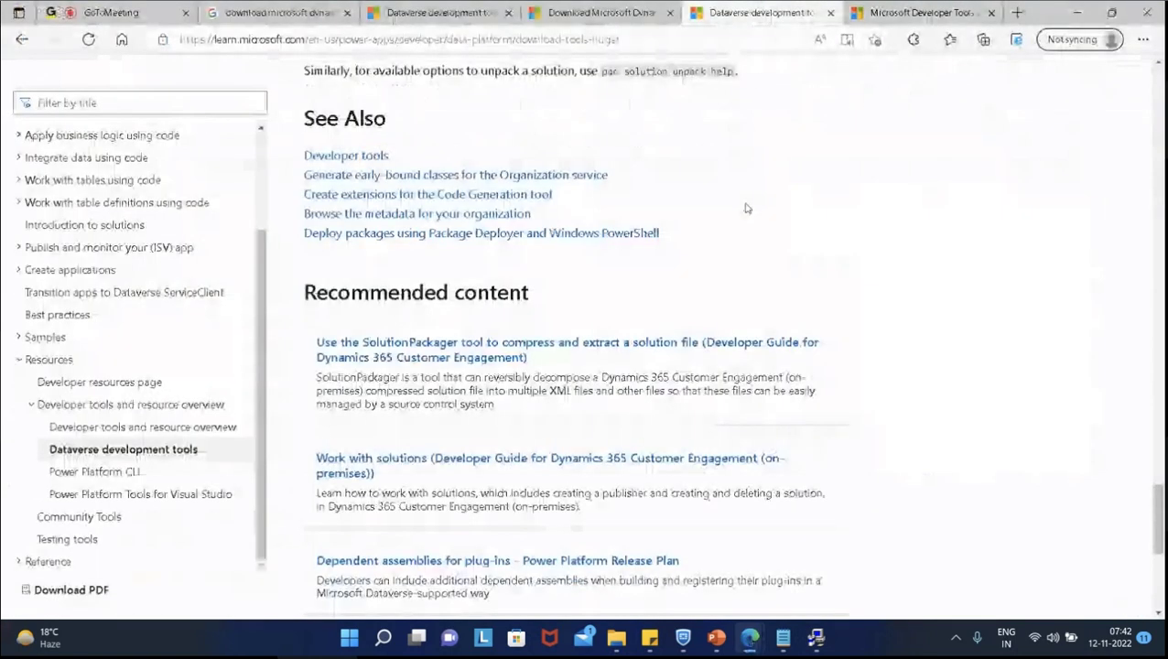
scroll(746, 208, up, 10)
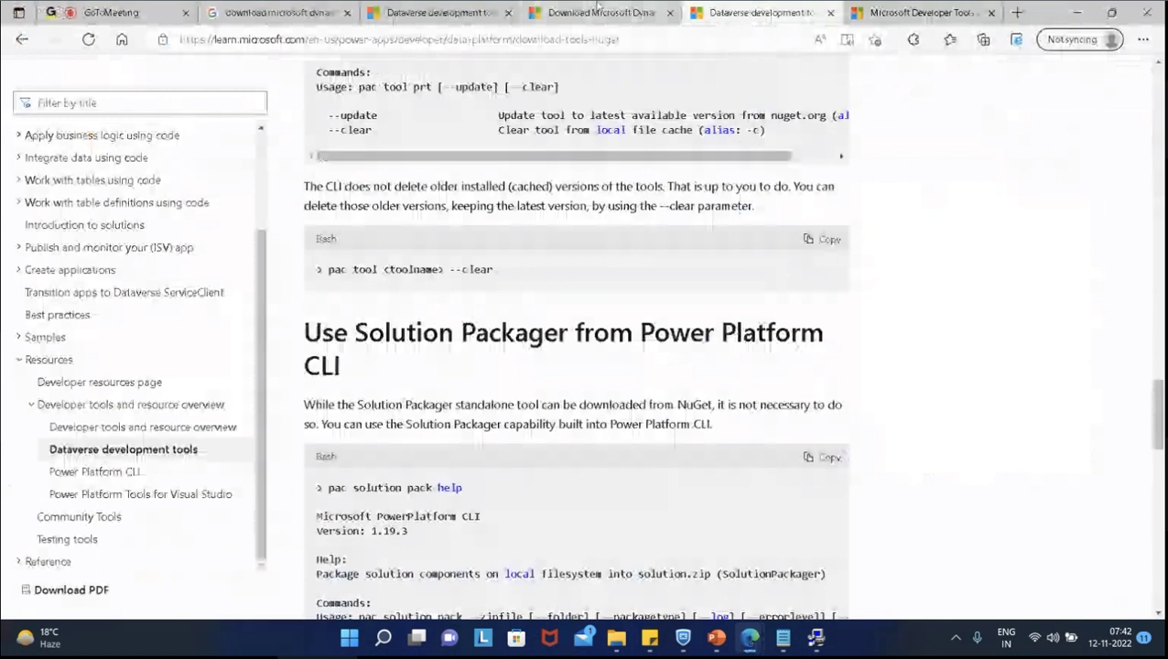
click(597, 11)
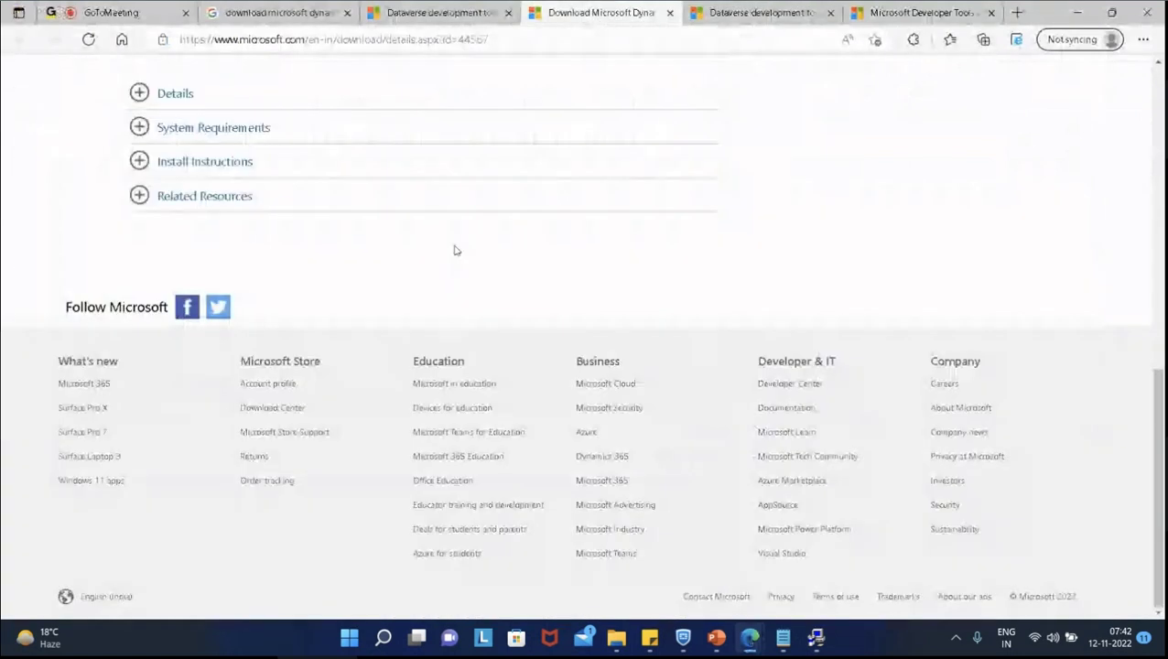
click(429, 9)
click(275, 12)
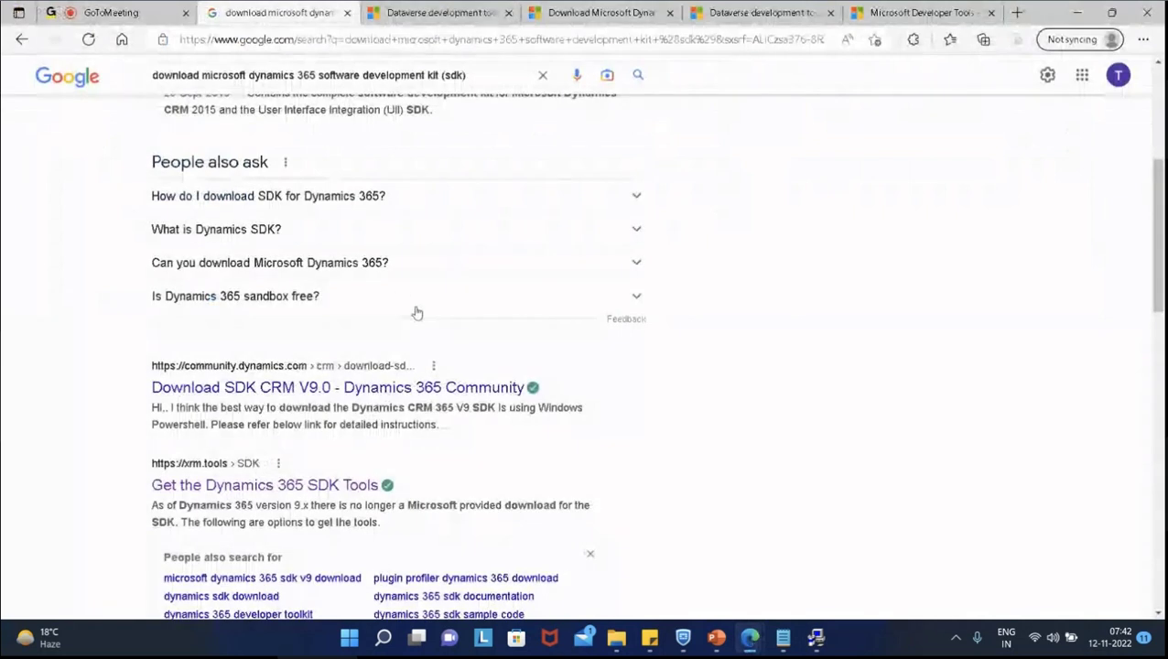
right_click(501, 387)
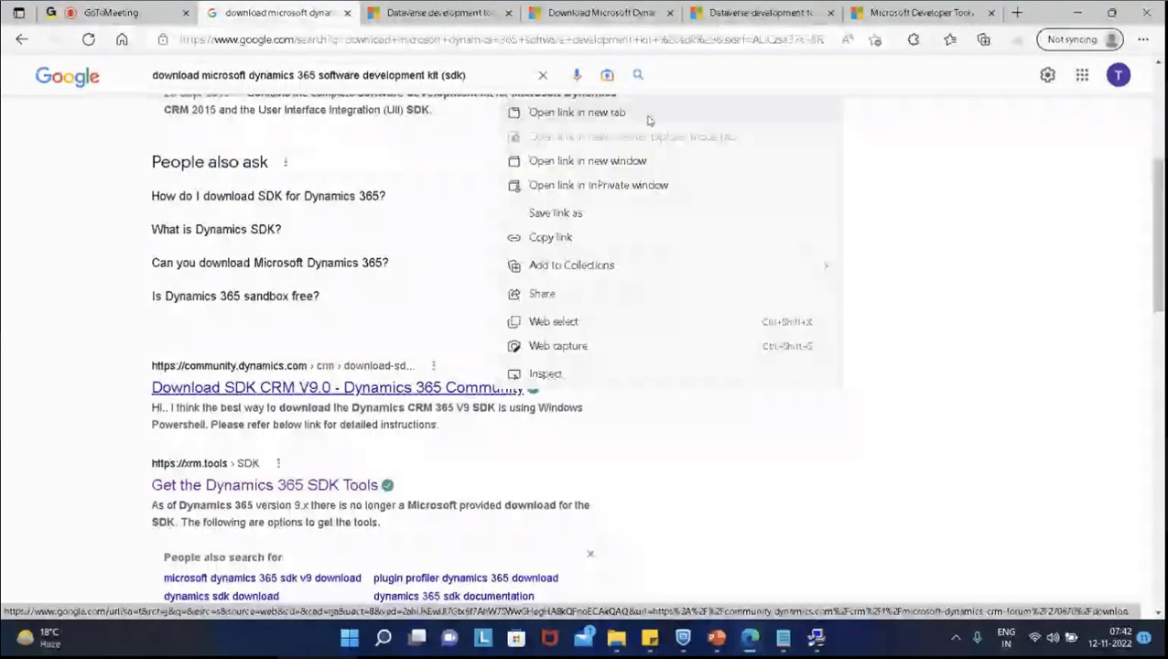
click(648, 120)
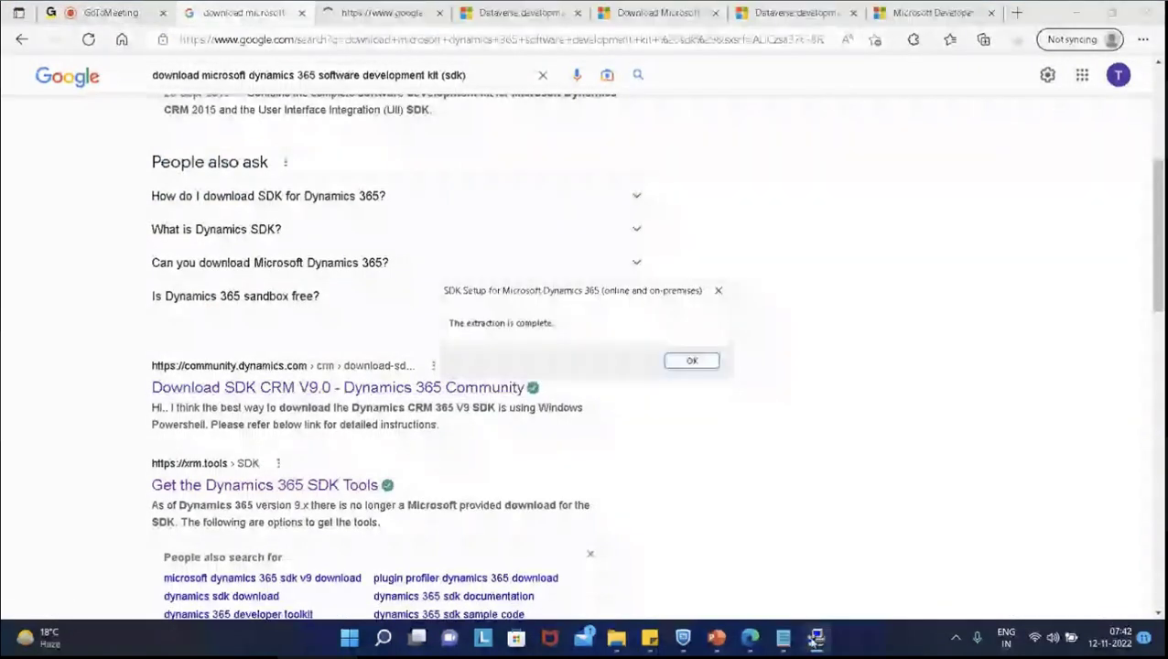
- Close the finished SDK setup, examine the extracted SDK folder and its Tools subfolder in File Explorer, and return to DevTools365
key(Return)
mouse_move(627, 632)
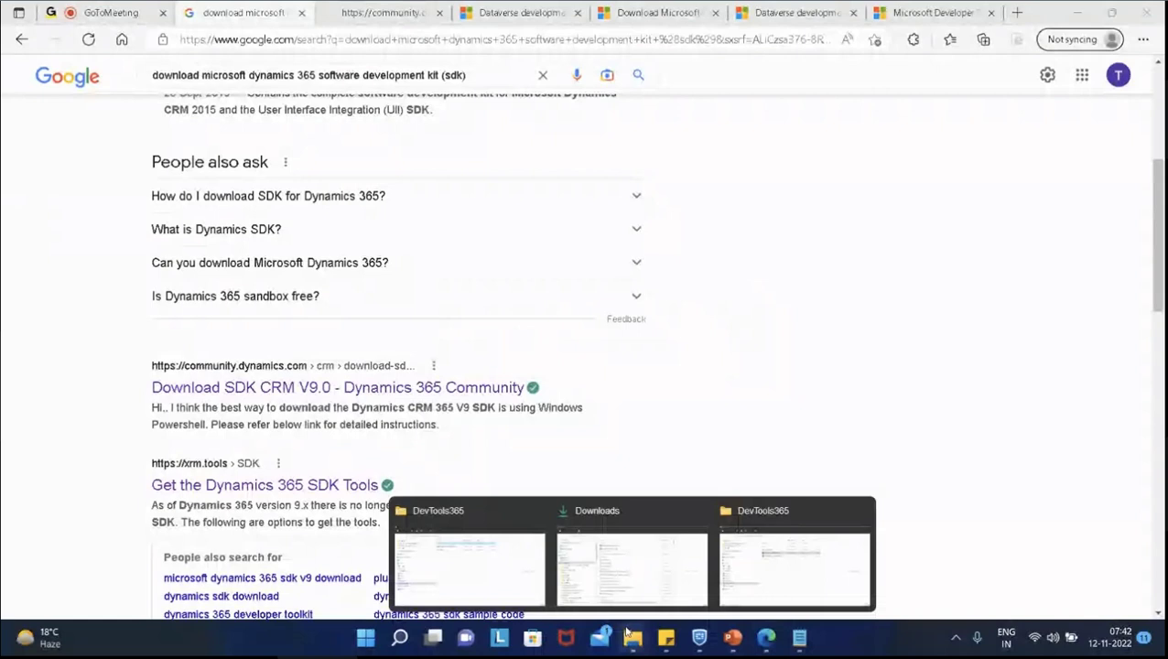
click(469, 568)
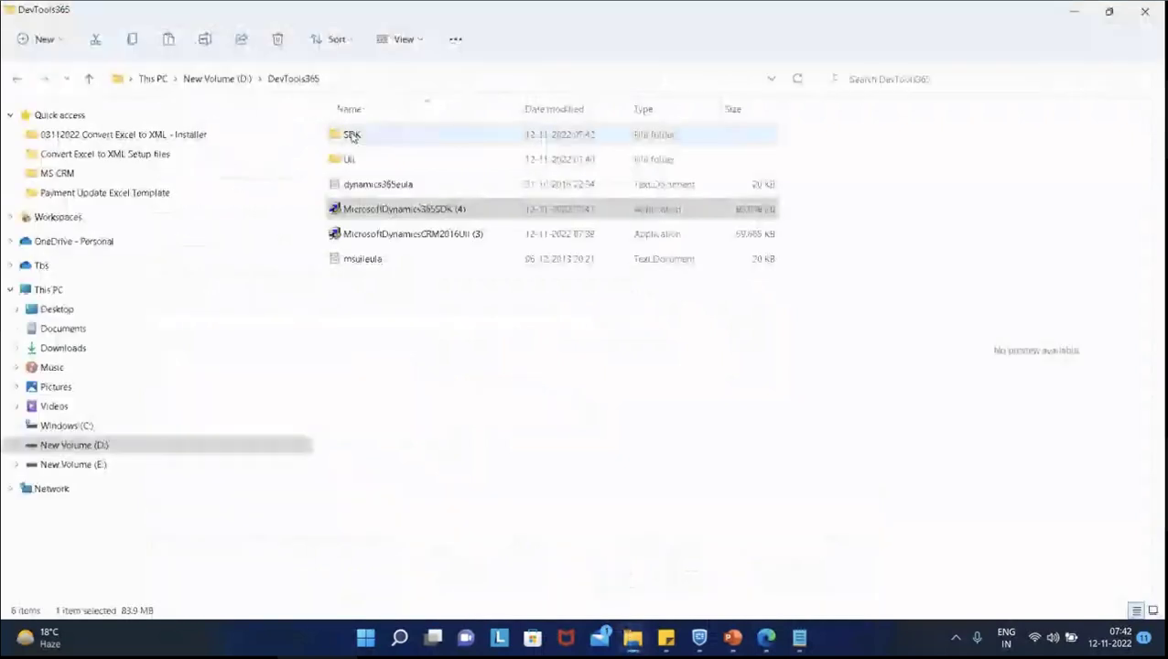
click(352, 136)
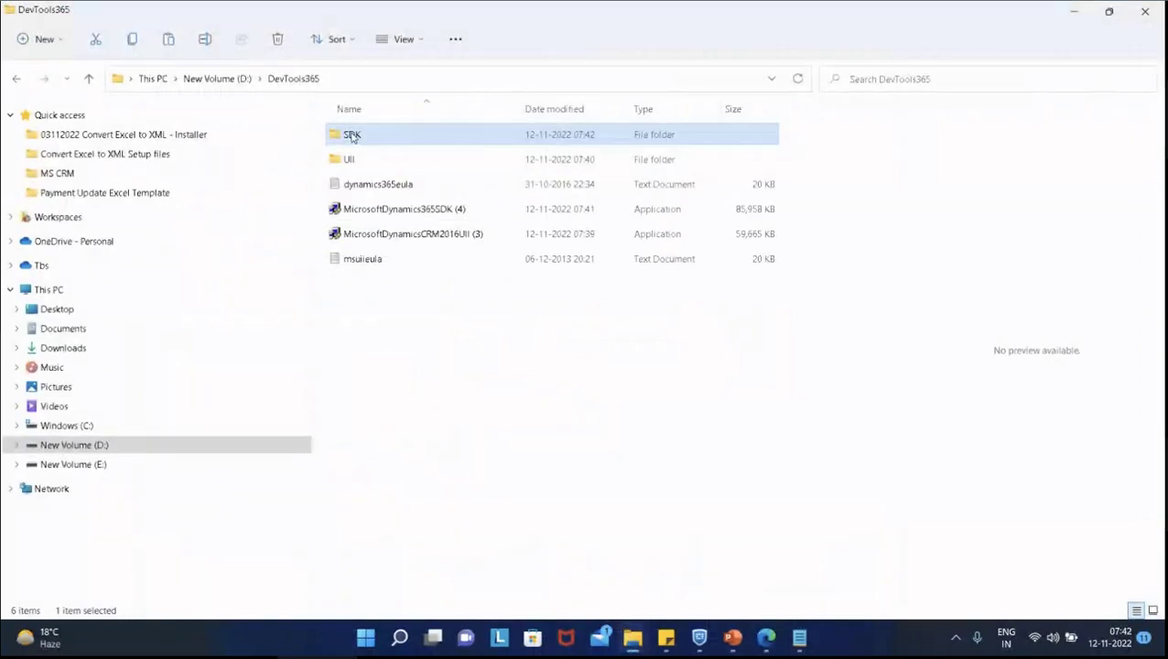
double_click(351, 136)
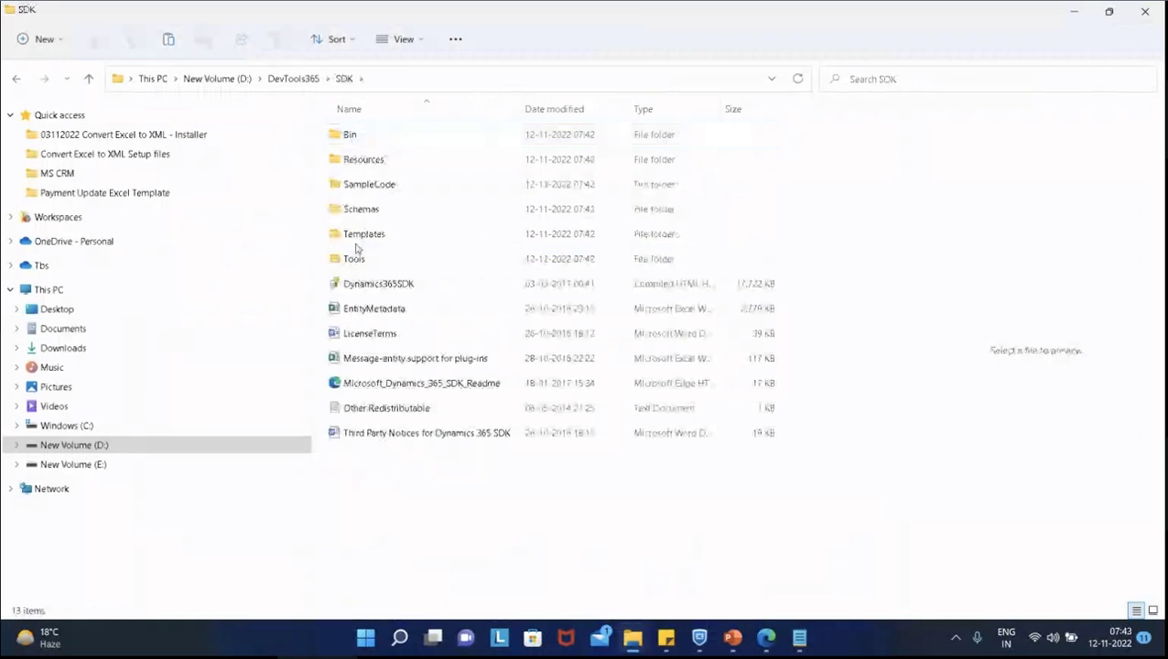
click(354, 259)
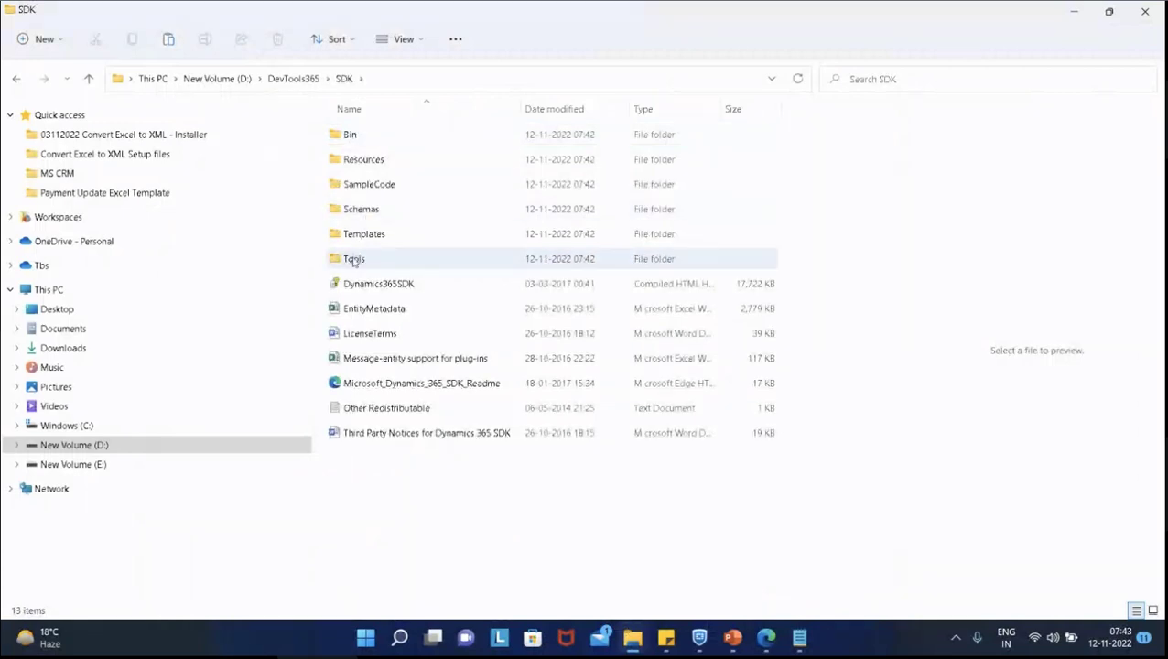
double_click(354, 259)
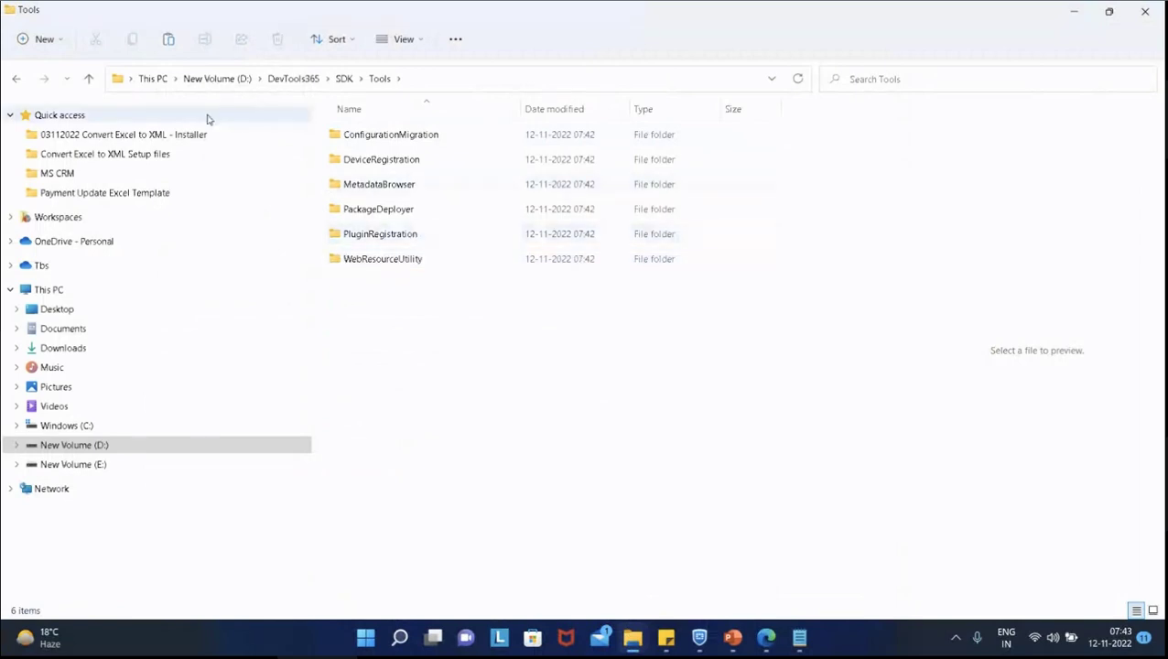
click(88, 80)
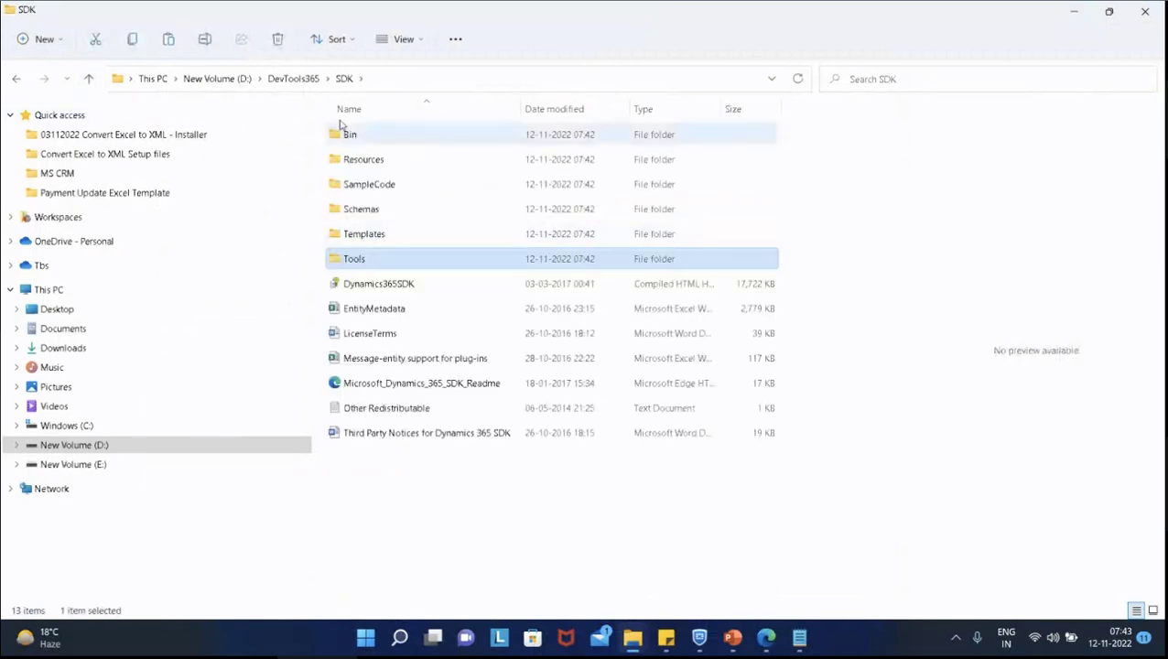
click(297, 80)
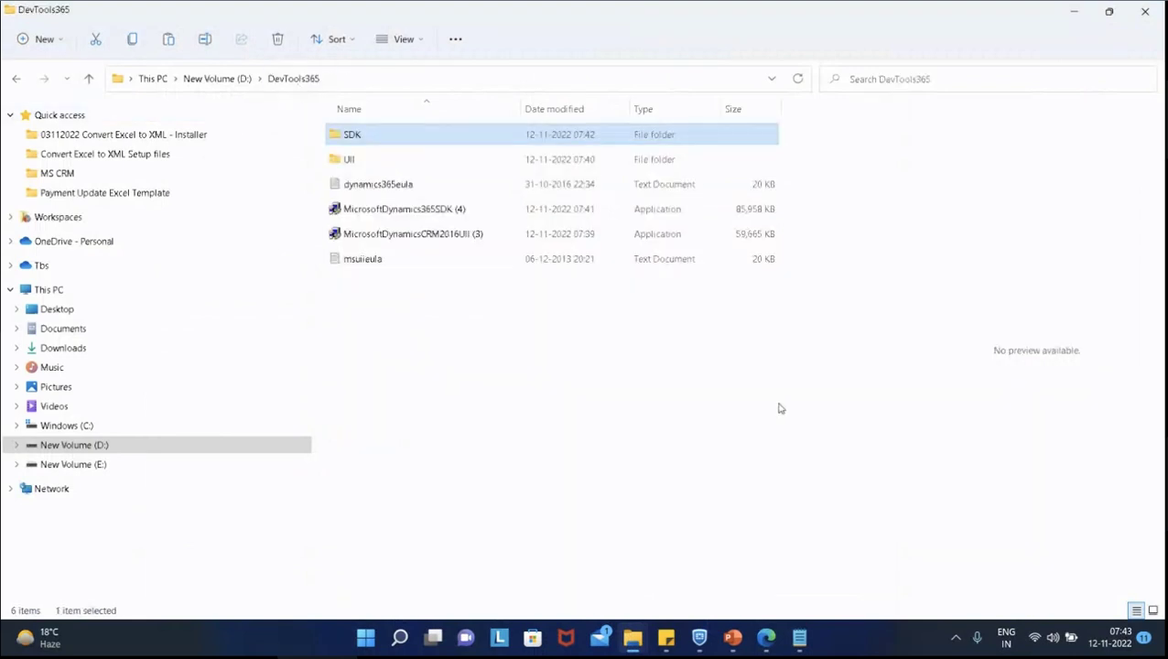
- Permanently delete everything in the DevTools365 folder and minimize its window
key(ctrl+a)
key(shift+Delete)
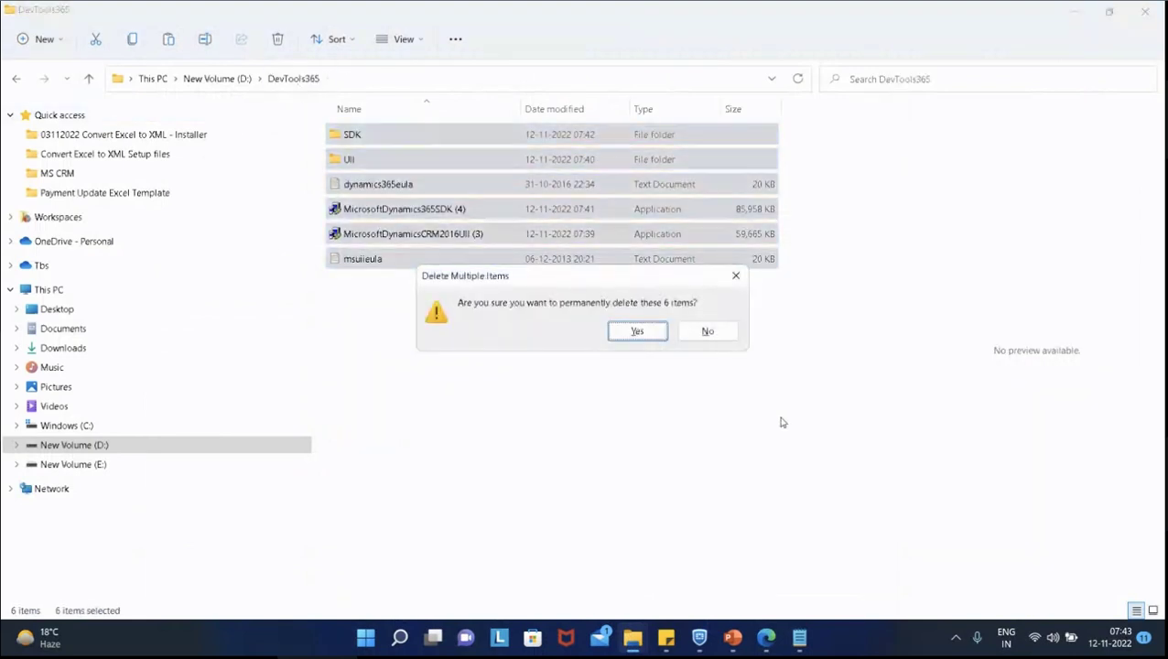
click(652, 337)
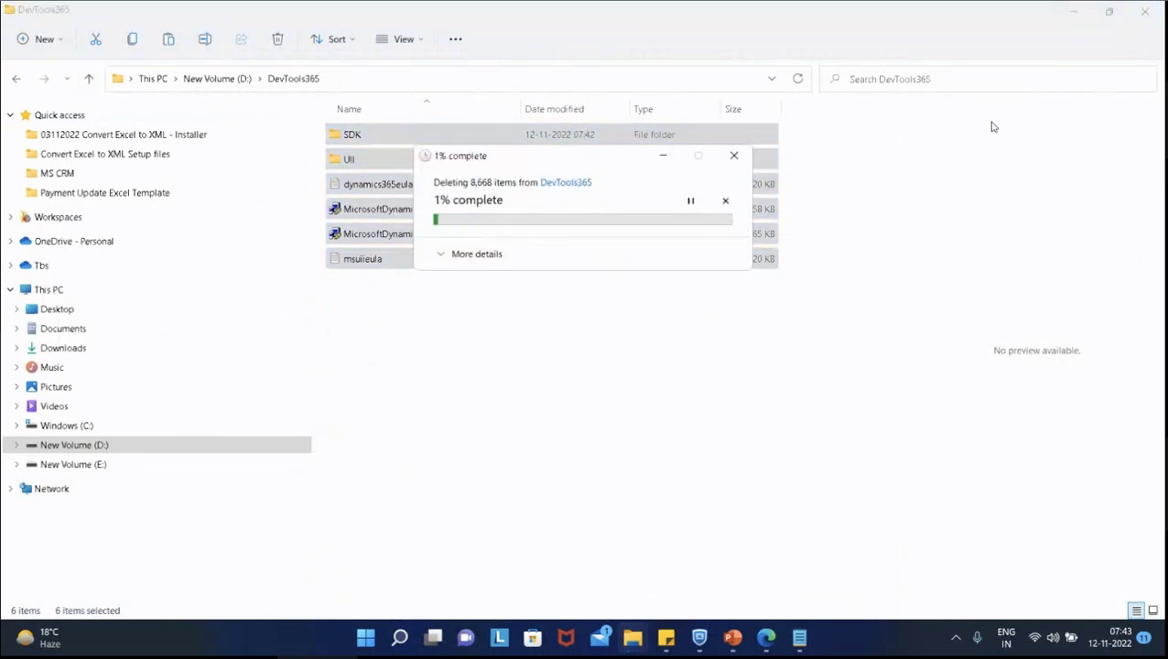
click(1075, 11)
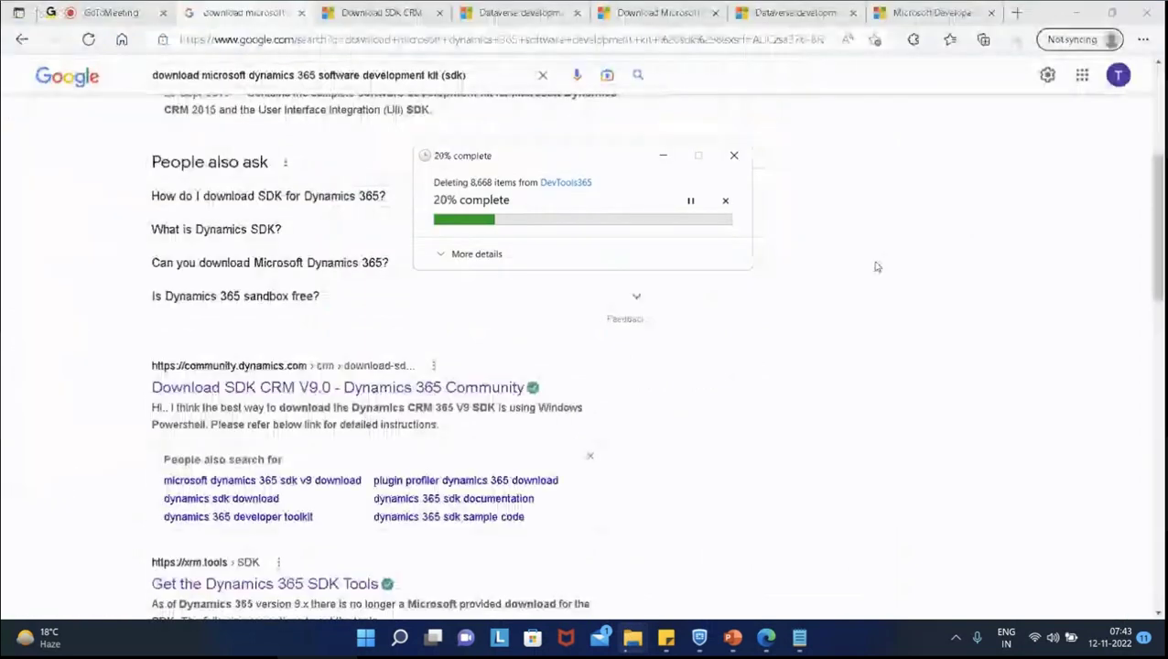
- From the Download SDK CRM V9.0 forum thread, open the download-tools-nuget and dynamics-365-sdk-9-0-assemblies links in new tabs
click(779, 11)
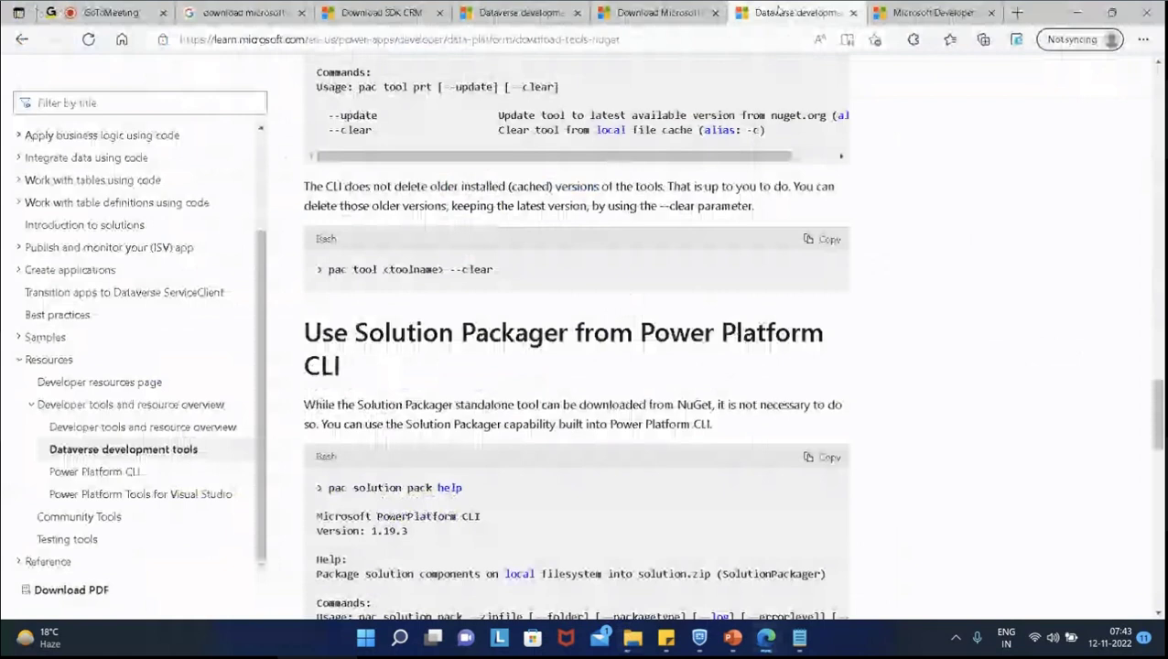
scroll(653, 312, down, 5)
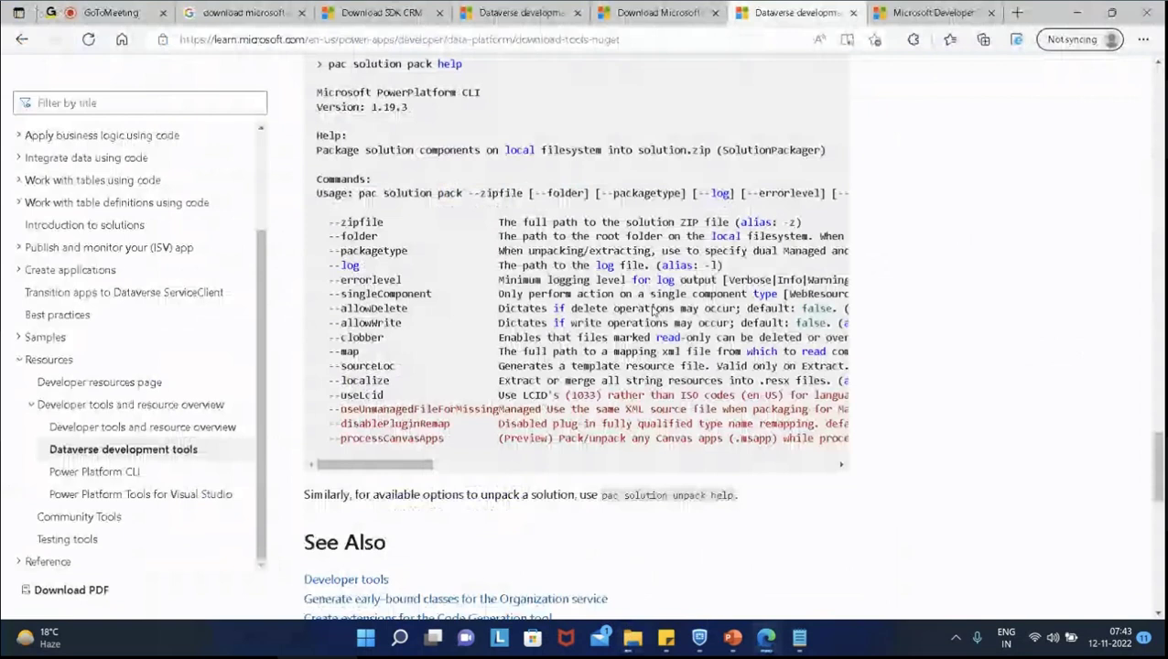
key(ctrl+3)
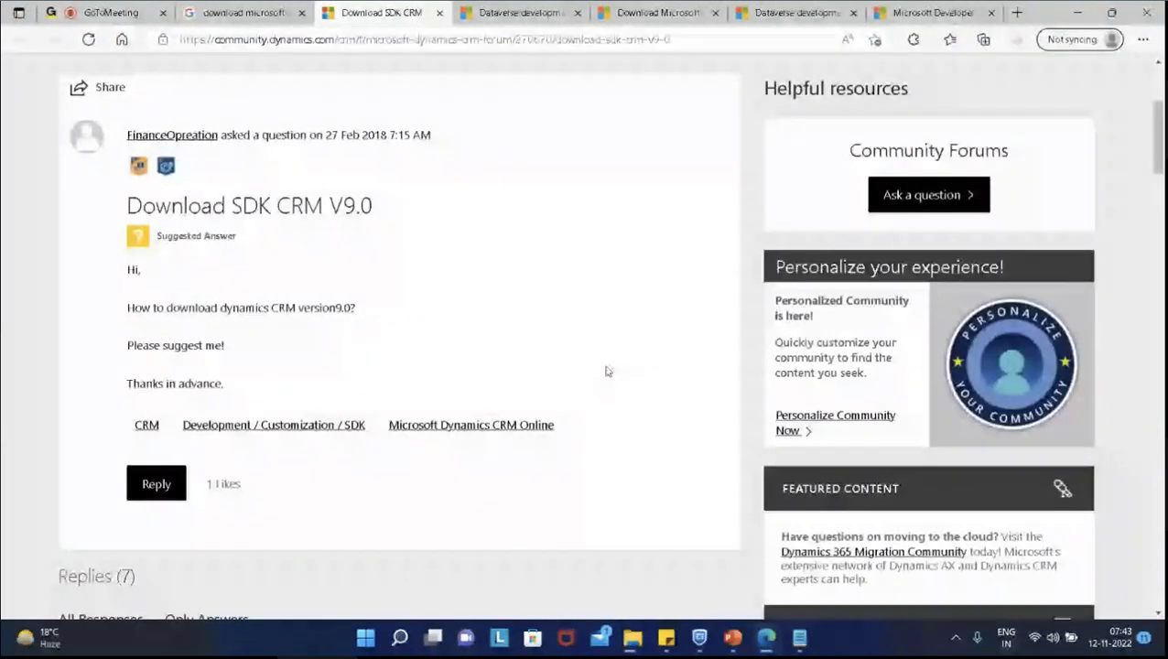
scroll(618, 352, down, 2)
scroll(631, 333, down, 5)
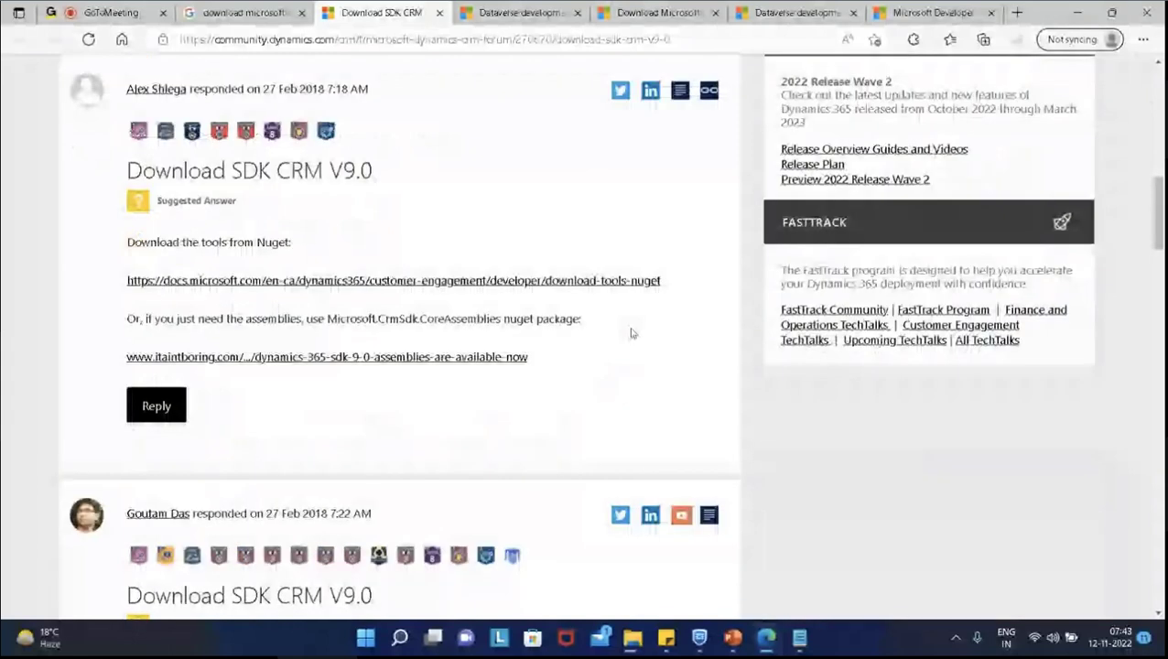
middle_click(636, 280)
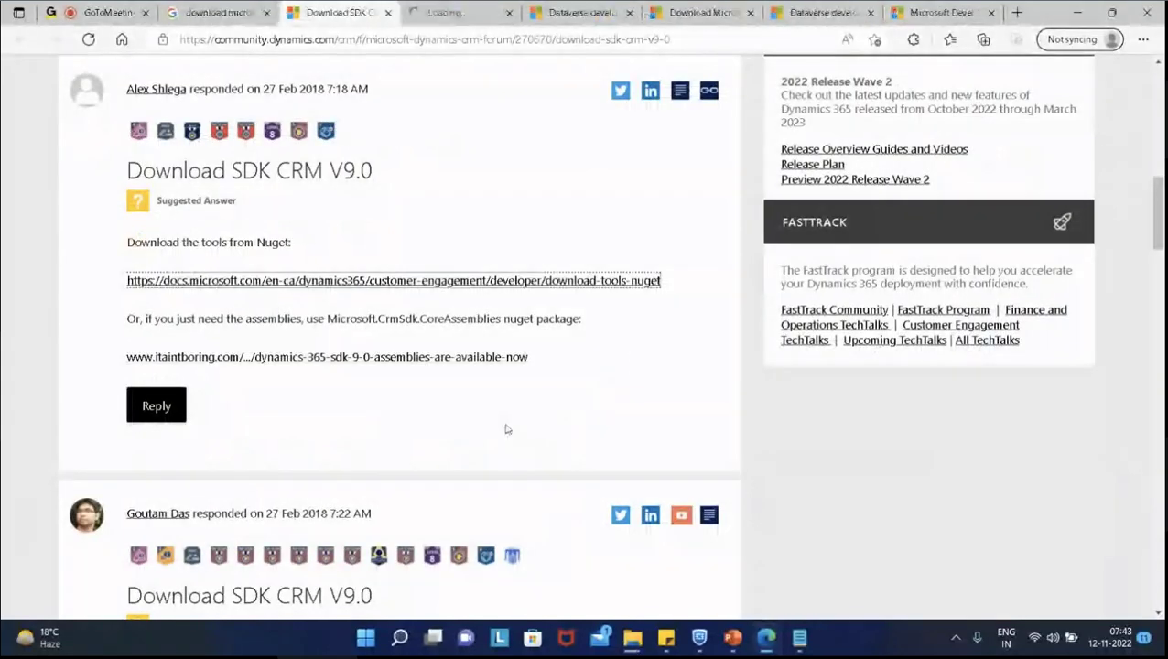
right_click(503, 365)
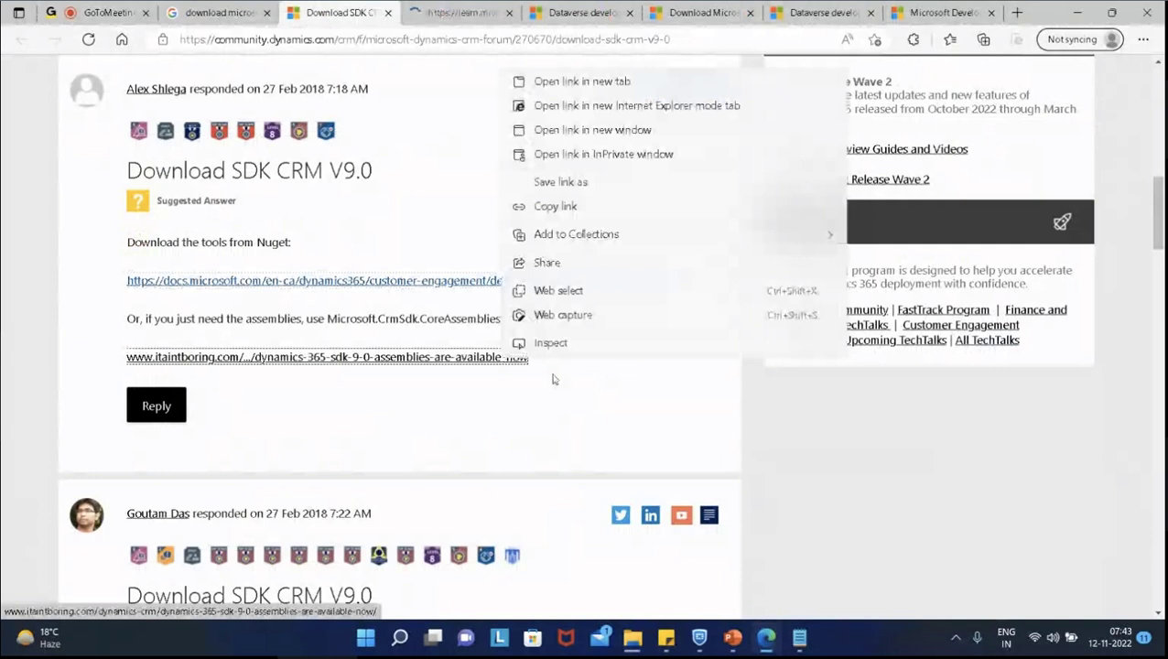
click(626, 84)
- Open the xrm.tools/SDK link from the thread's next reply in a new tab and bring up the Dataverse development tools page
scroll(643, 380, down, 3)
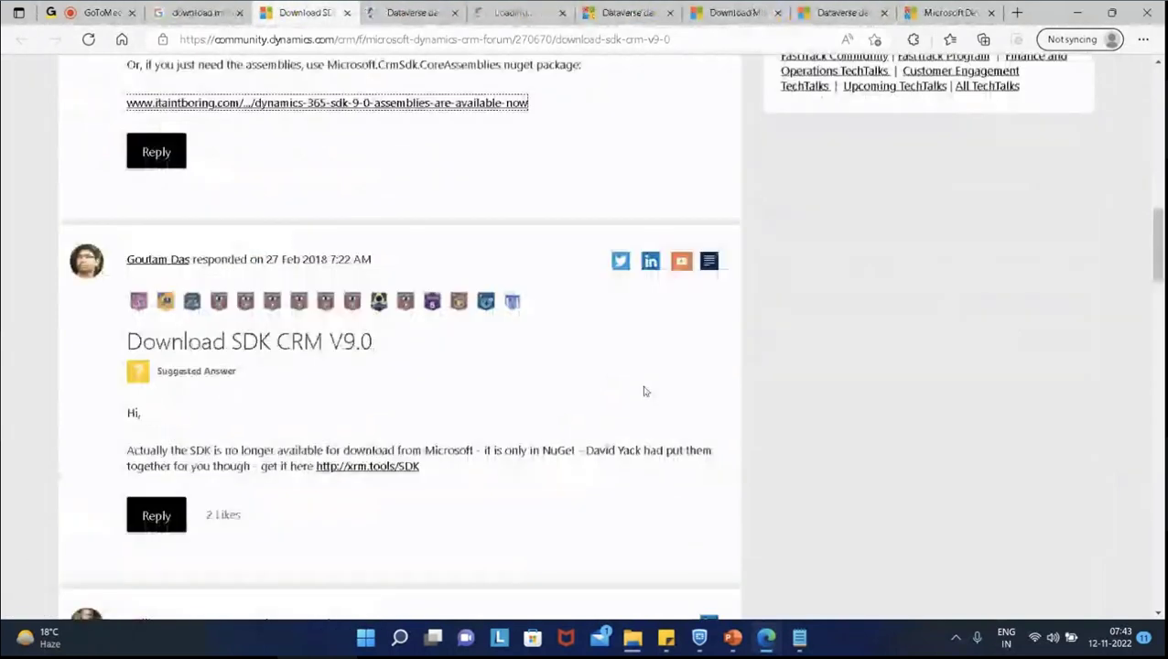
scroll(643, 391, down, 2)
right_click(401, 295)
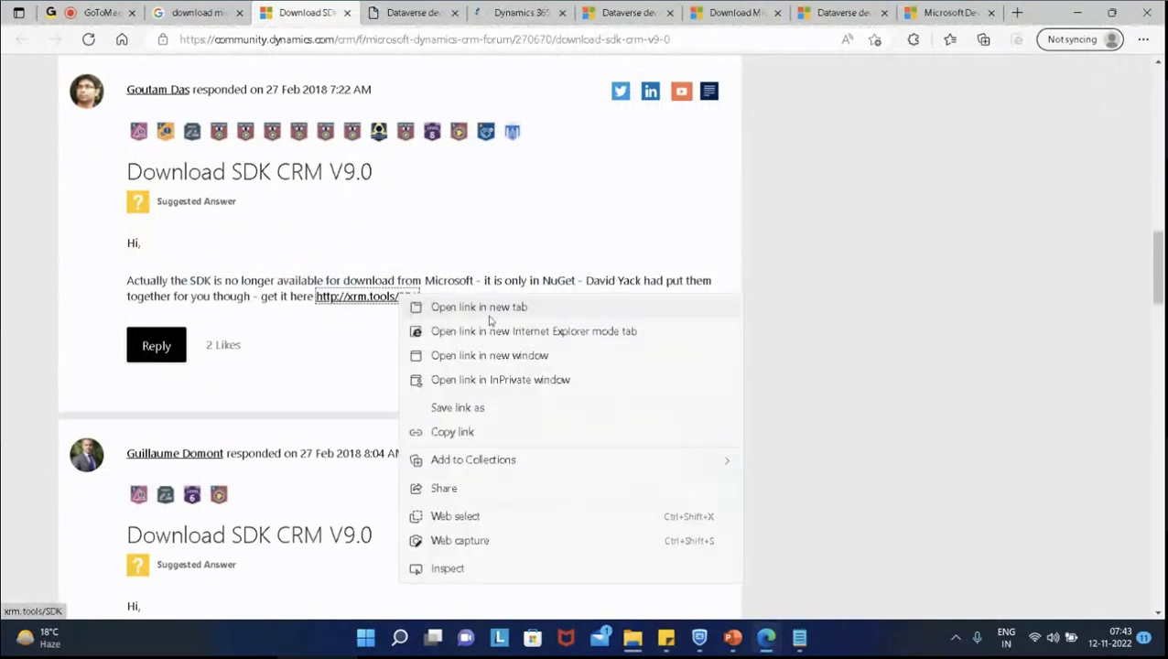
click(491, 317)
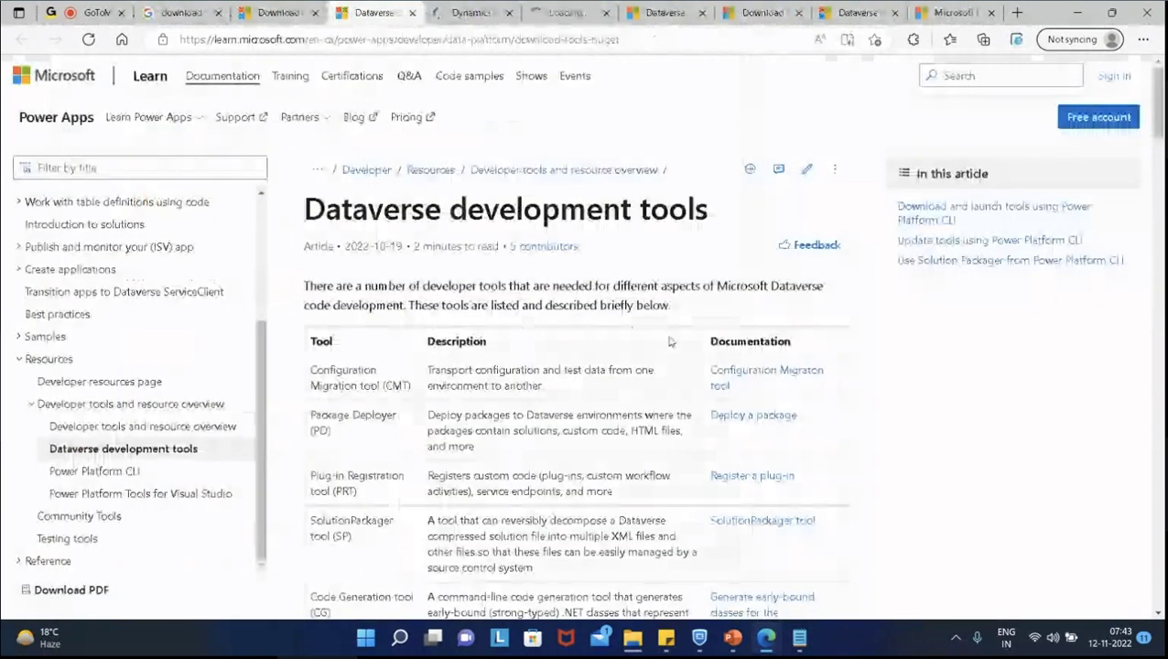
- Read through the Dataverse development tools article to its end and switch to the xrm.tools SDK download page
scroll(641, 338, down, 10)
scroll(606, 340, down, 6)
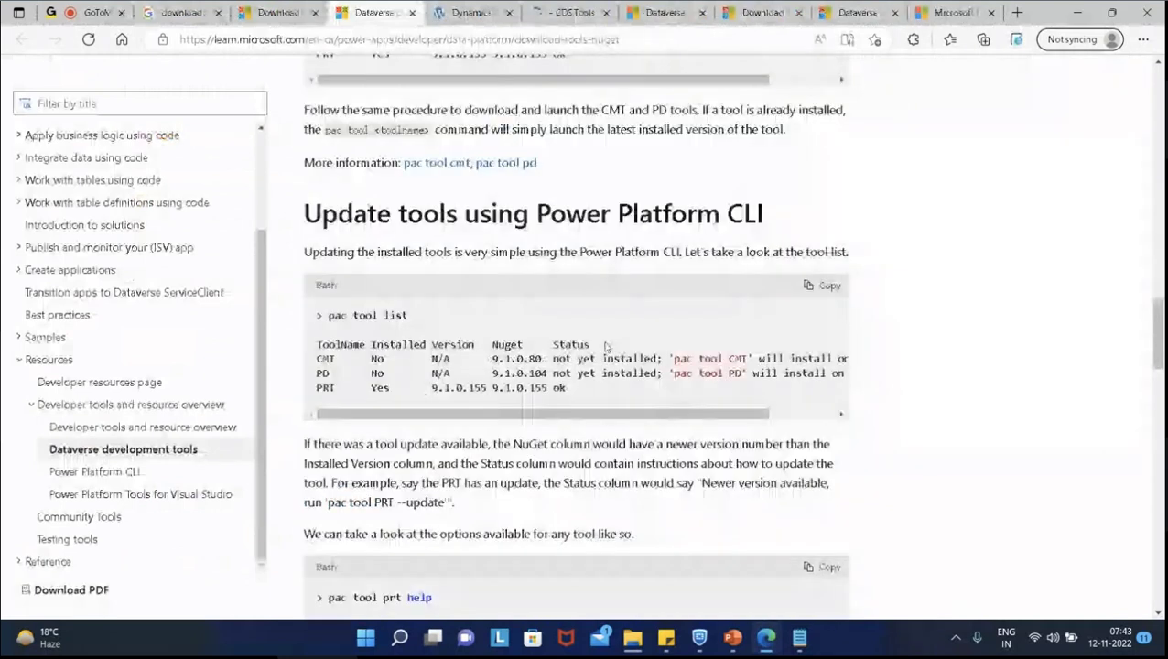
scroll(604, 345, down, 10)
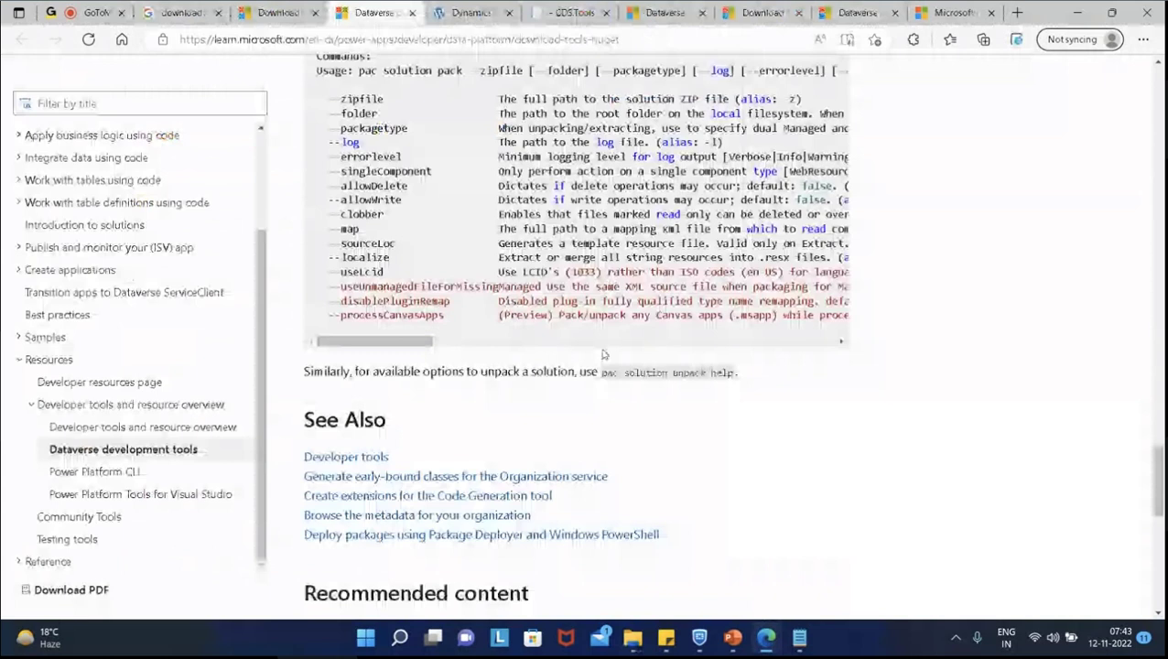
key(ctrl+Tab)
key(ctrl+Tab)
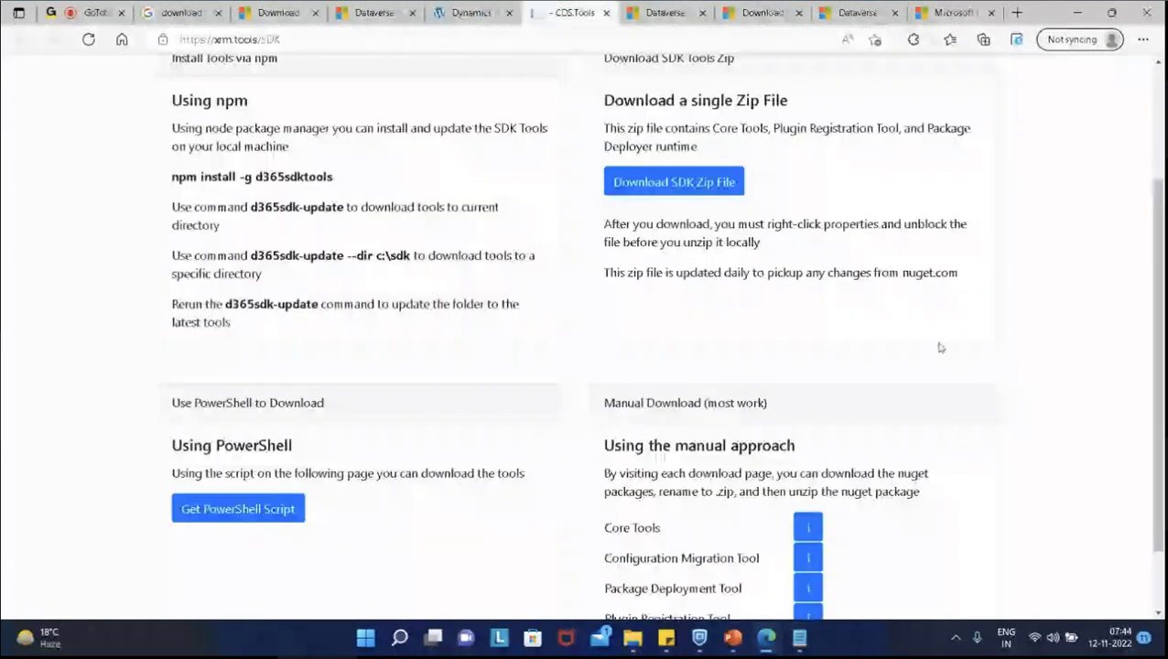
- Copy the npm install -g d365sdktools command from the Using npm section of the xrm.tools SDK page
scroll(940, 347, down, 2)
scroll(939, 347, up, 3)
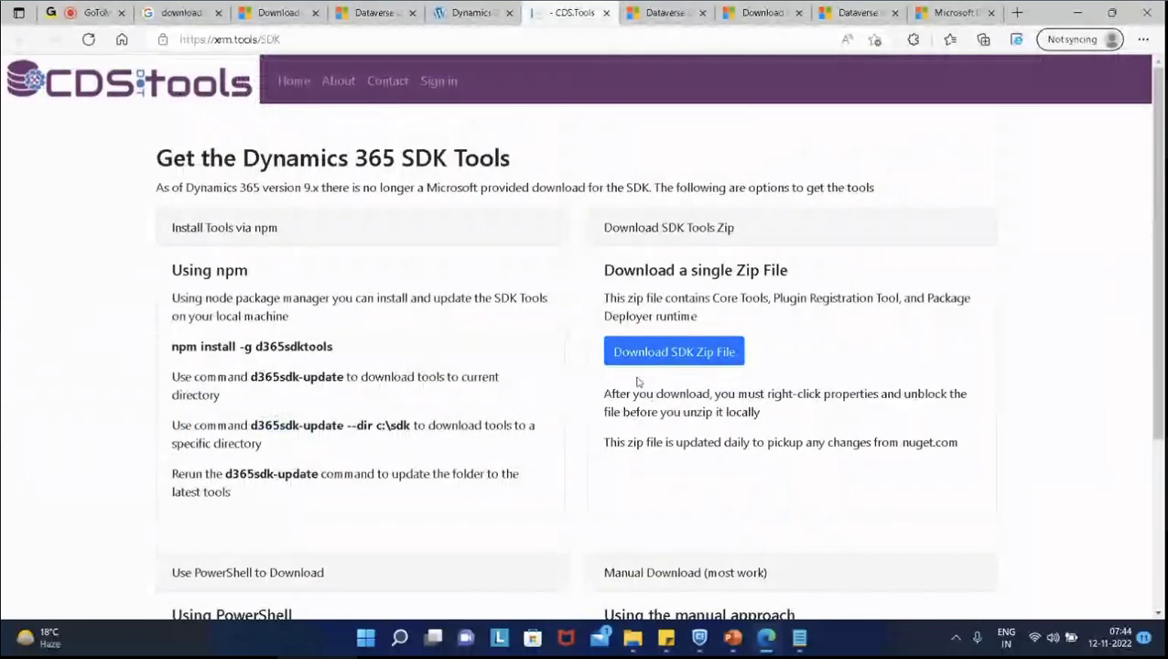
drag(333, 346, 172, 347)
key(ctrl+c)
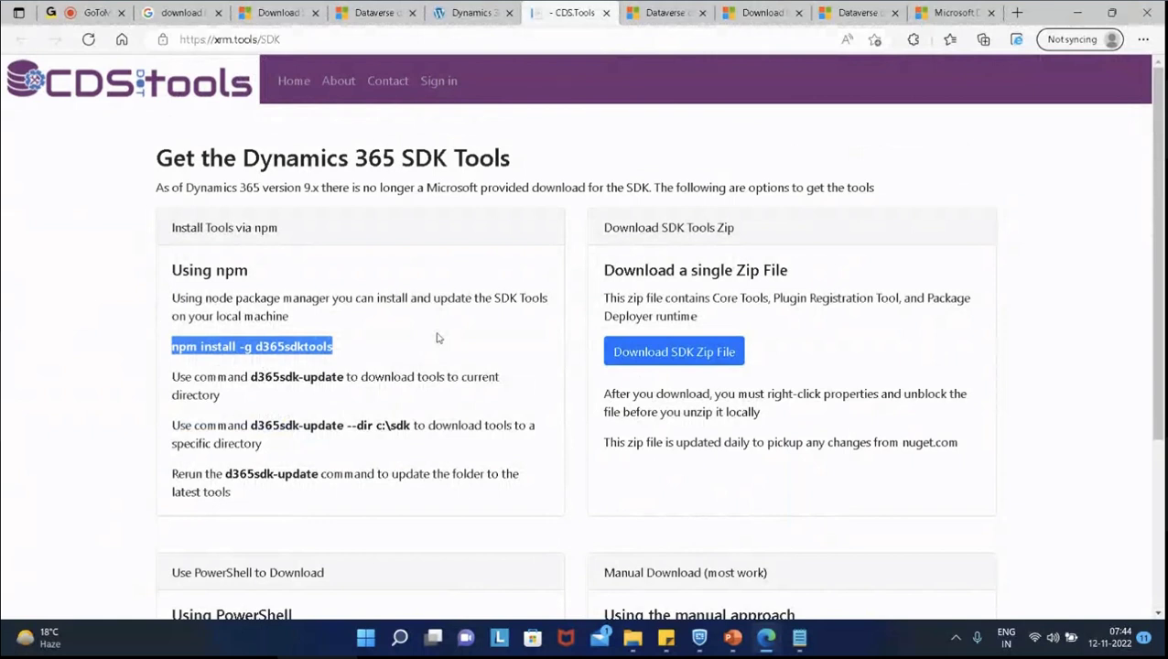
scroll(437, 338, down, 1)
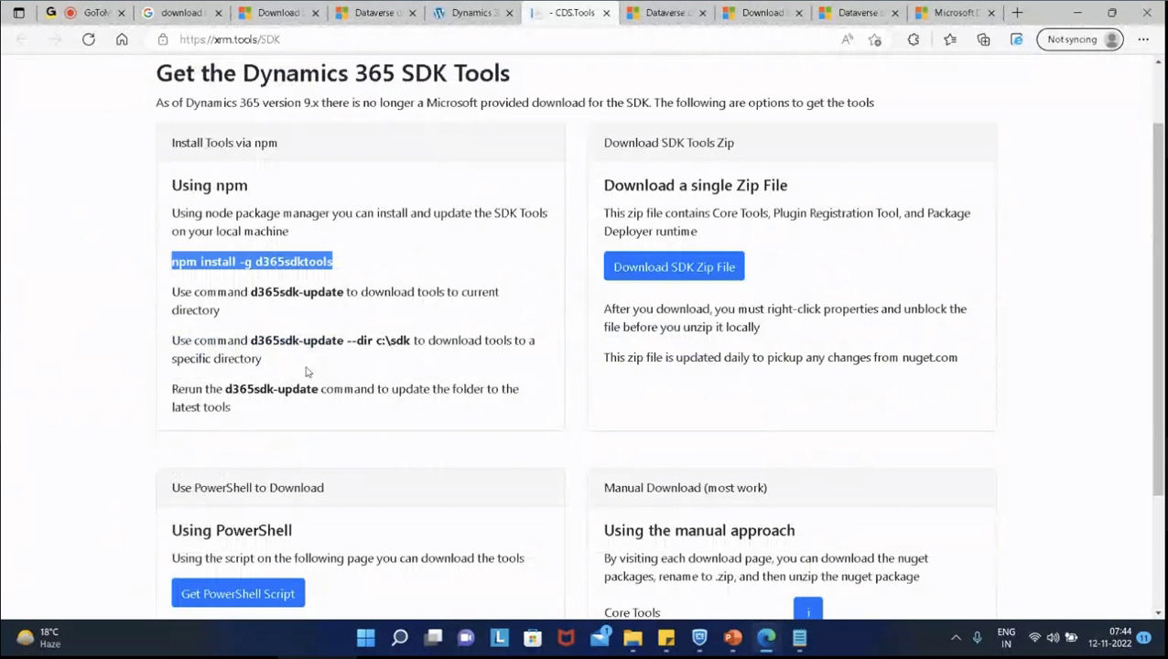
scroll(307, 371, down, 1)
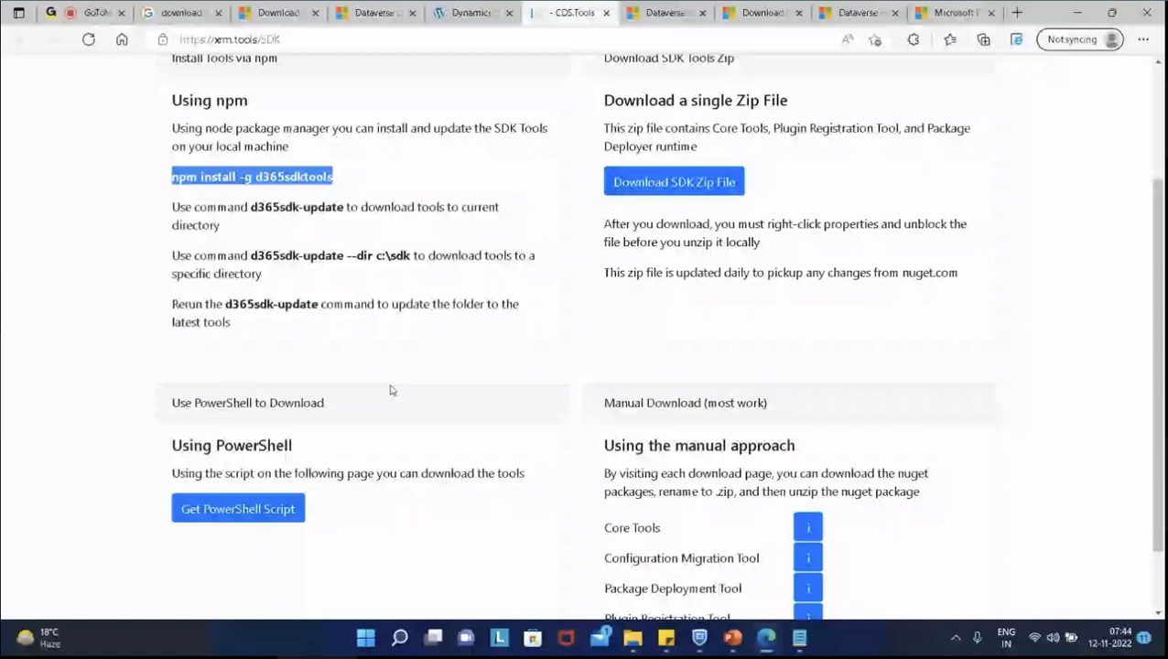
- Find Windows PowerShell (x86) through system search and run it as administrator
key(super+a)
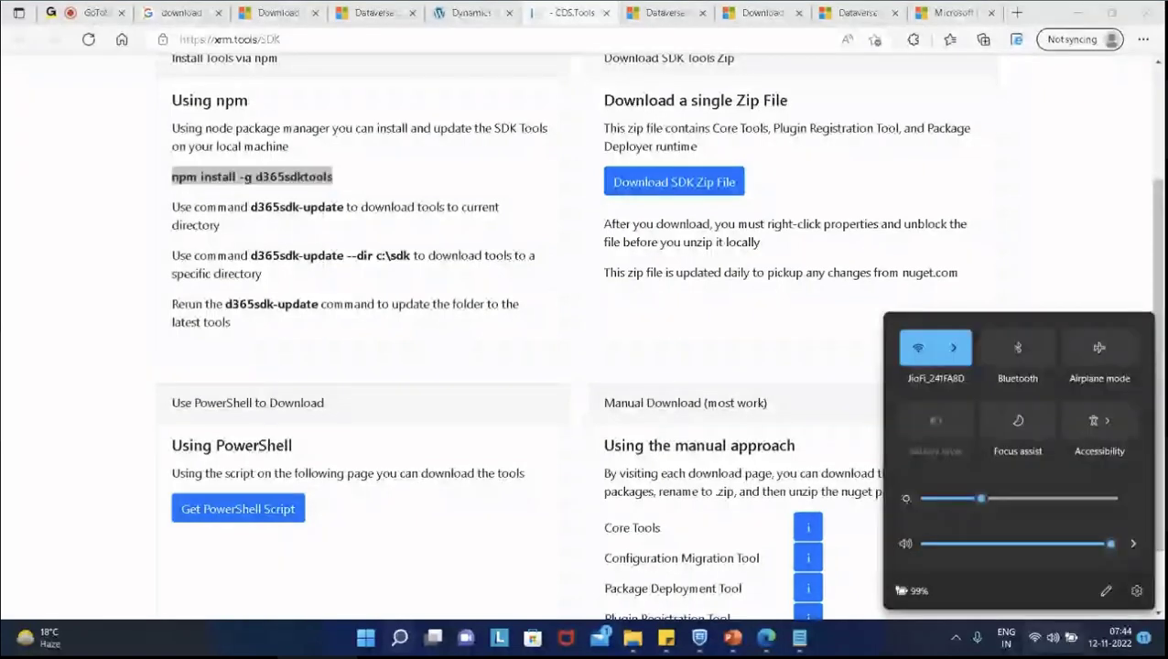
click(362, 644)
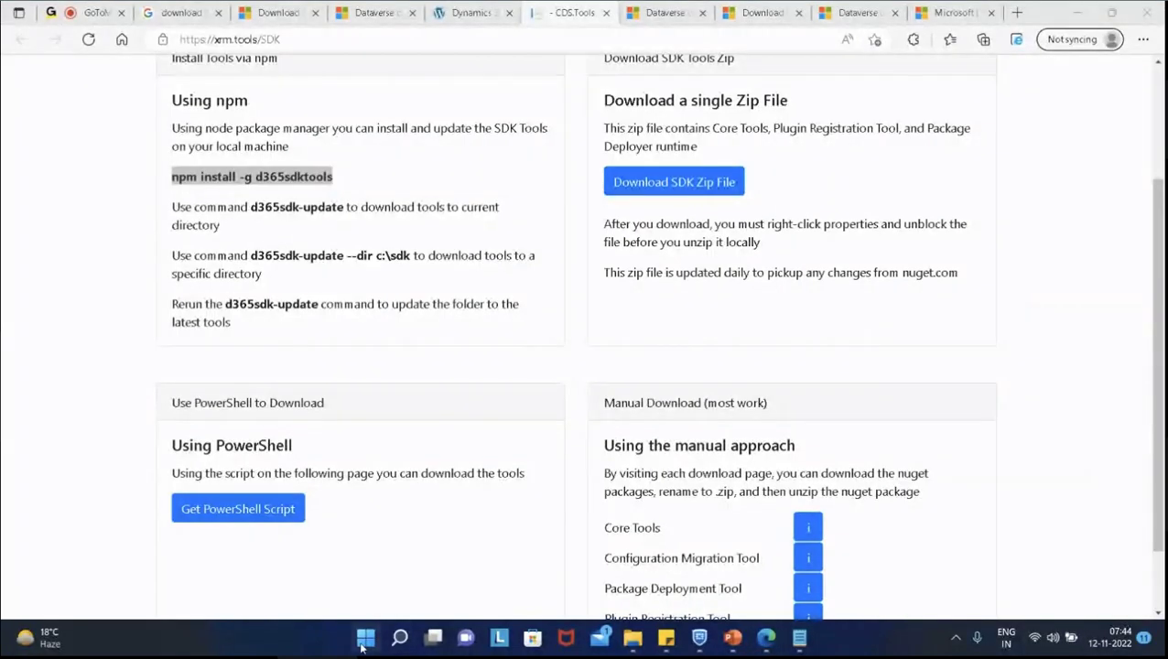
click(364, 644)
text(power)
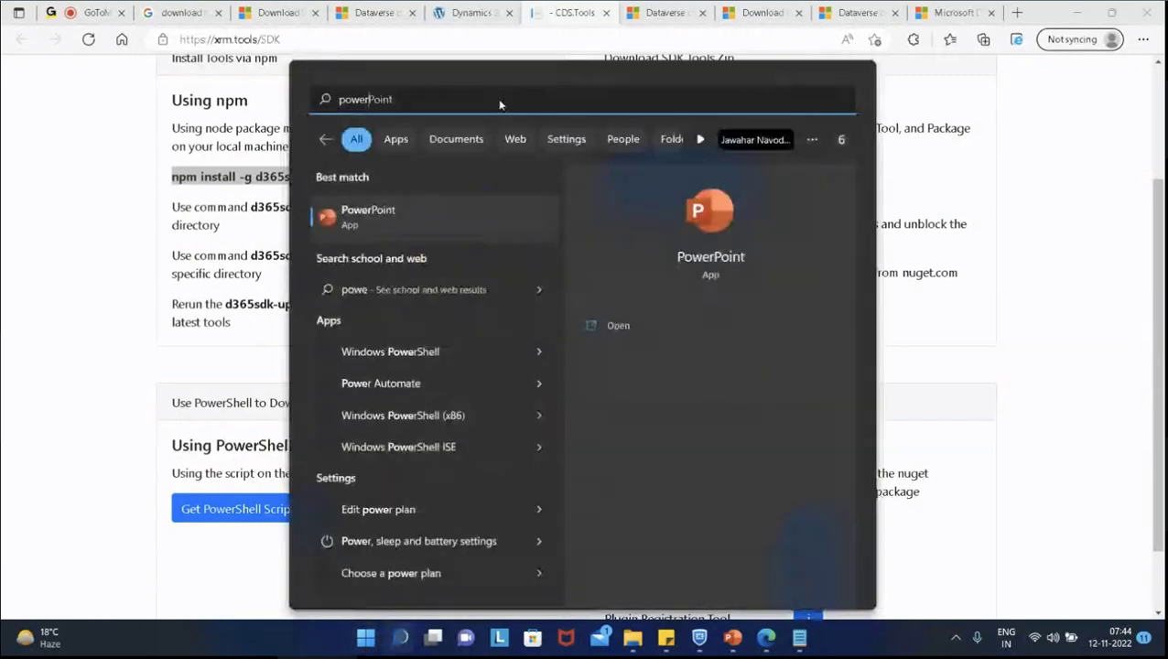
click(540, 412)
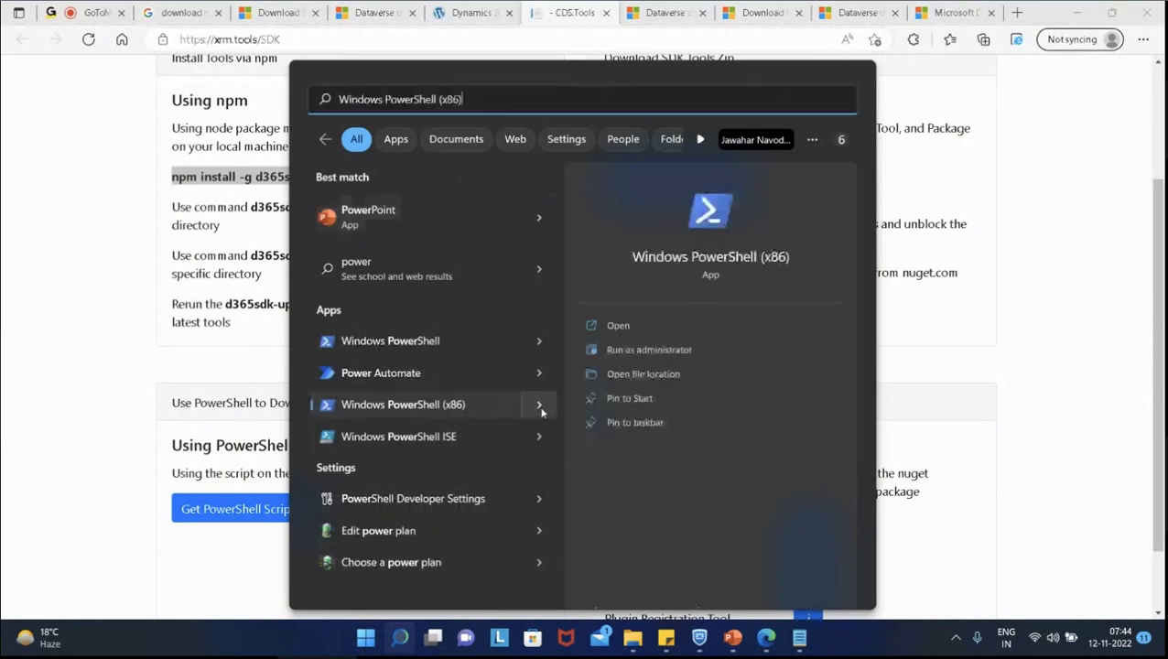
click(1061, 423)
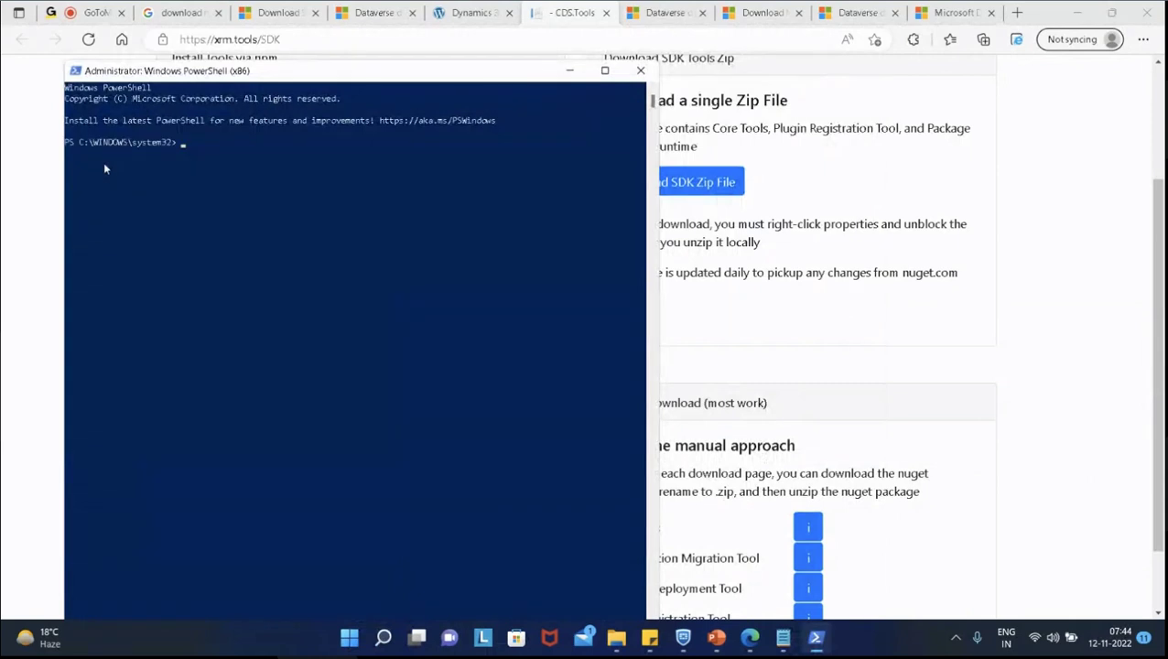
- Try to run the copied npm command with the target changed to d:\: npm install -g d:\d365sdktools
key(ctrl+v)
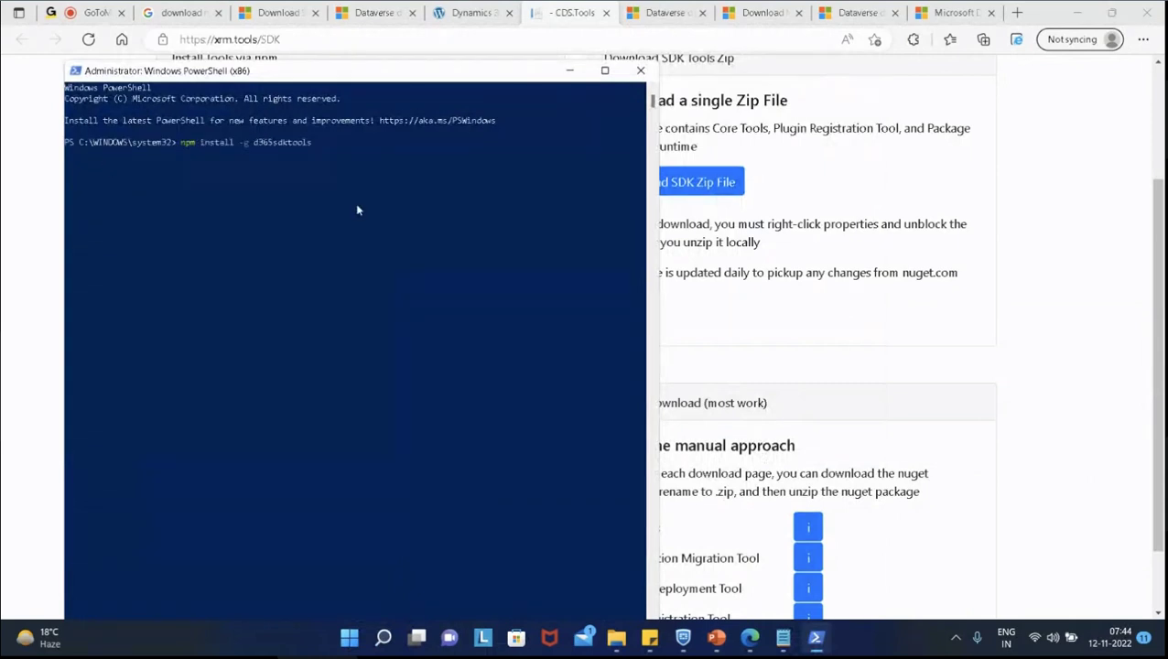
key(Left)
key(Left)
key(Left)
key(Left)
key(Left)
key(Left)
key(Left)
key(Left)
key(Left)
key(Left)
key(Left)
key(Left)
text(d:\)
key(Return)
- Switch back to the browser, look through the open SDK and Dataverse pages, and close the second Dataverse development tools tab
click(1049, 205)
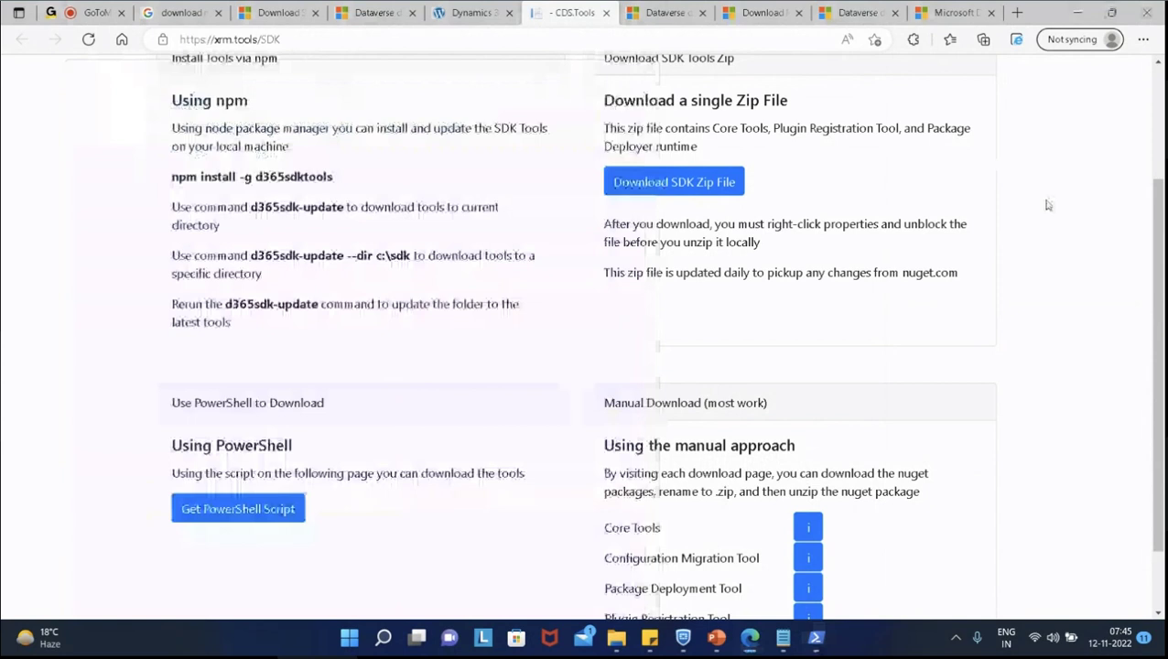
scroll(1041, 218, down, 1)
scroll(1034, 230, up, 3)
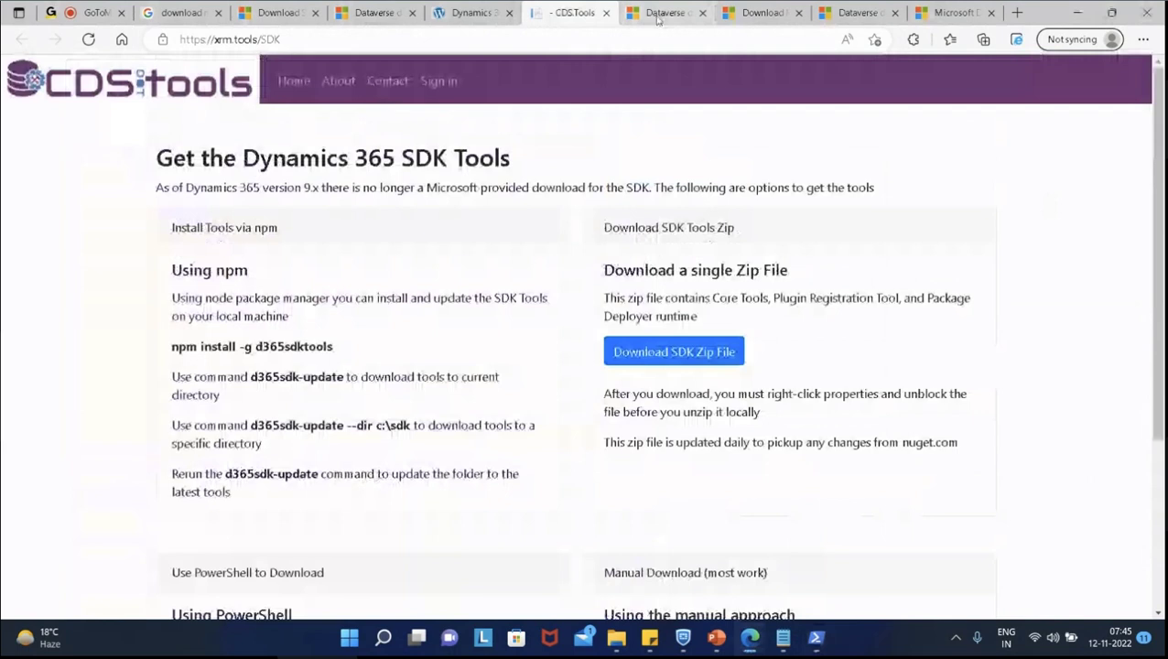
click(656, 15)
click(753, 14)
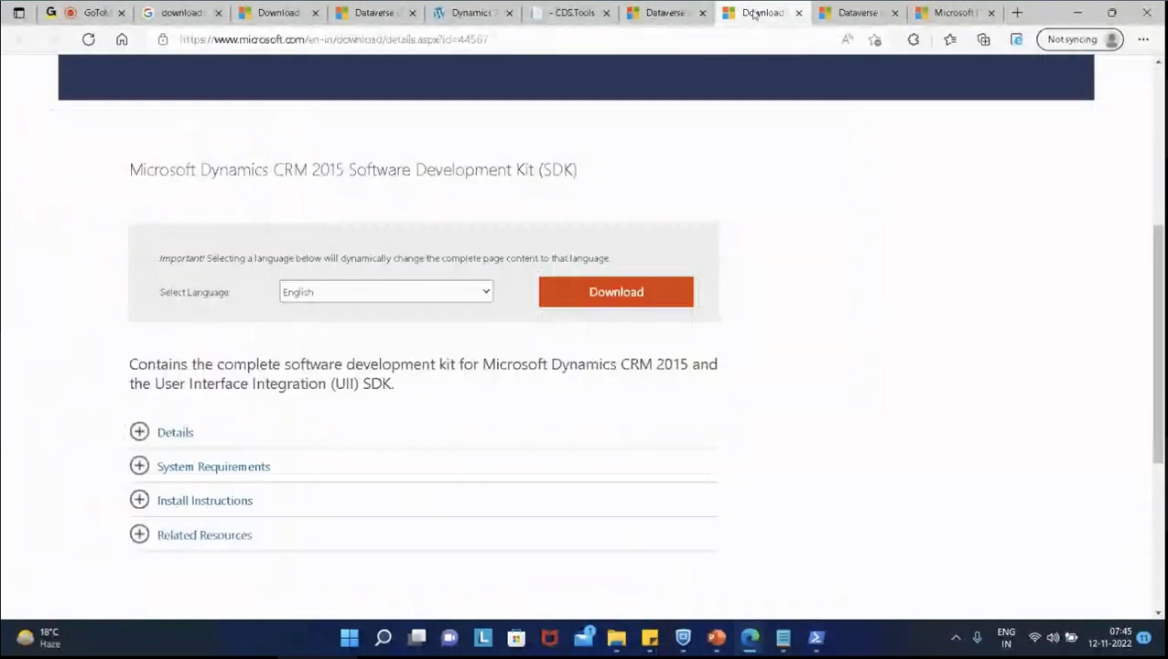
click(853, 13)
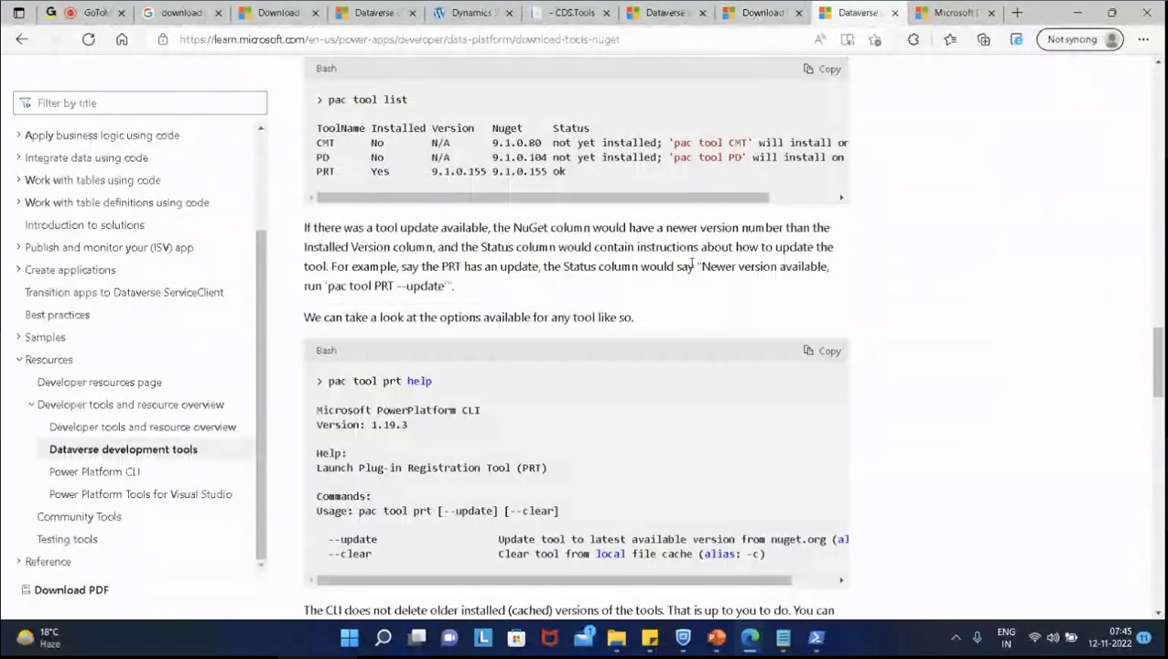
key(ctrl+shift+Tab)
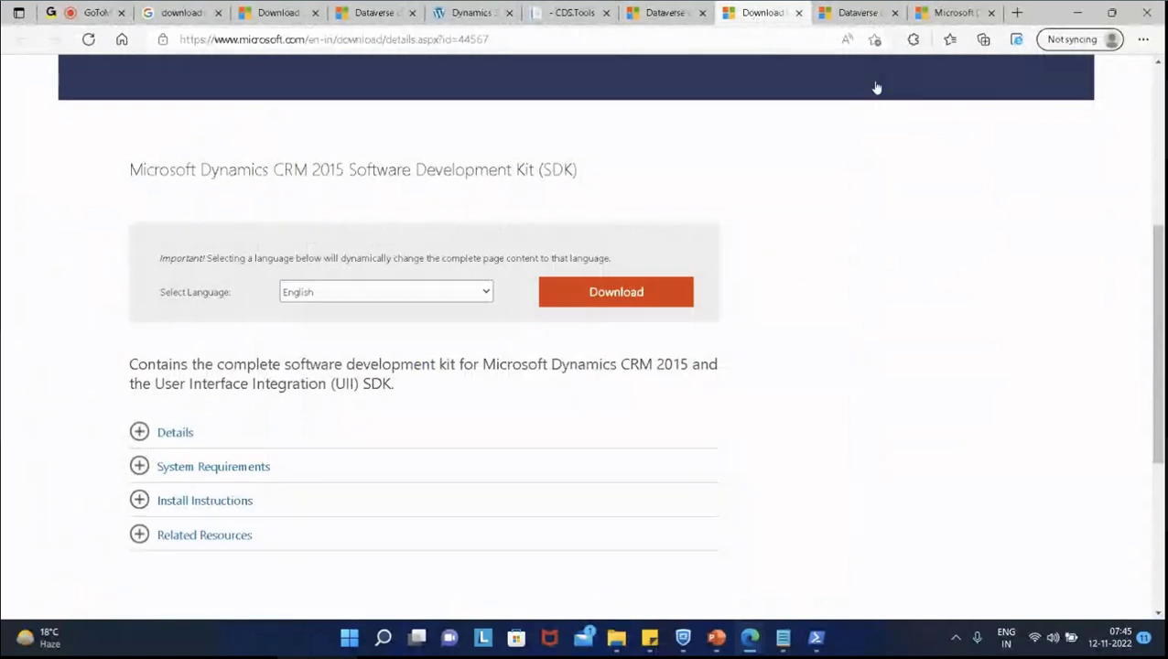
key(ctrl+Tab)
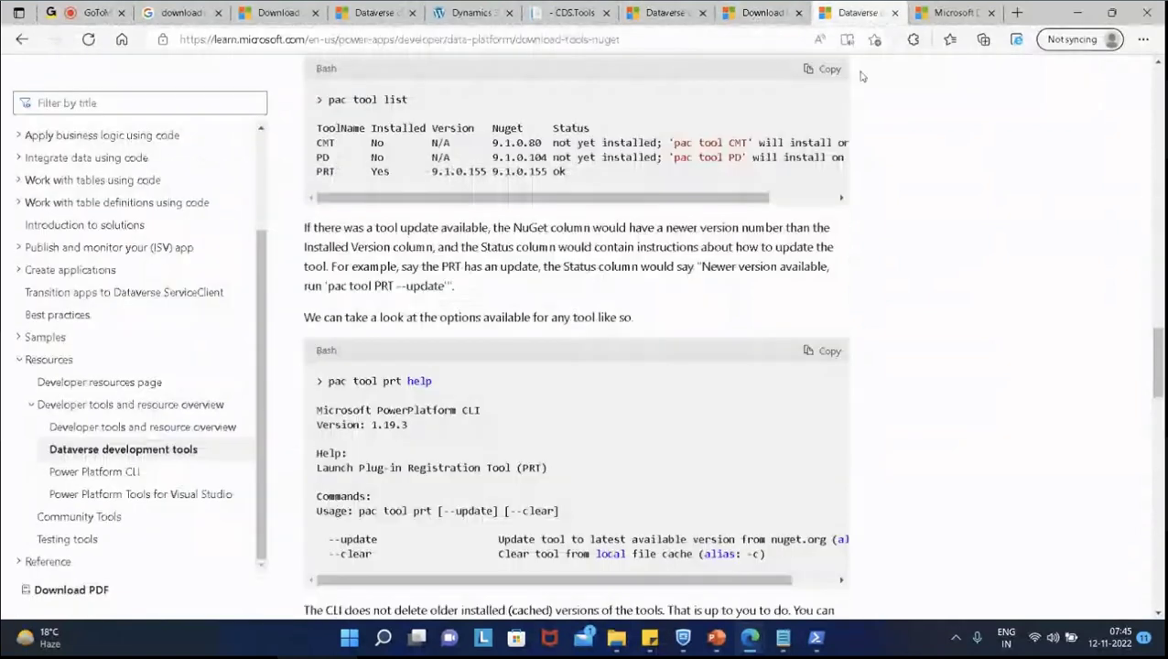
click(894, 14)
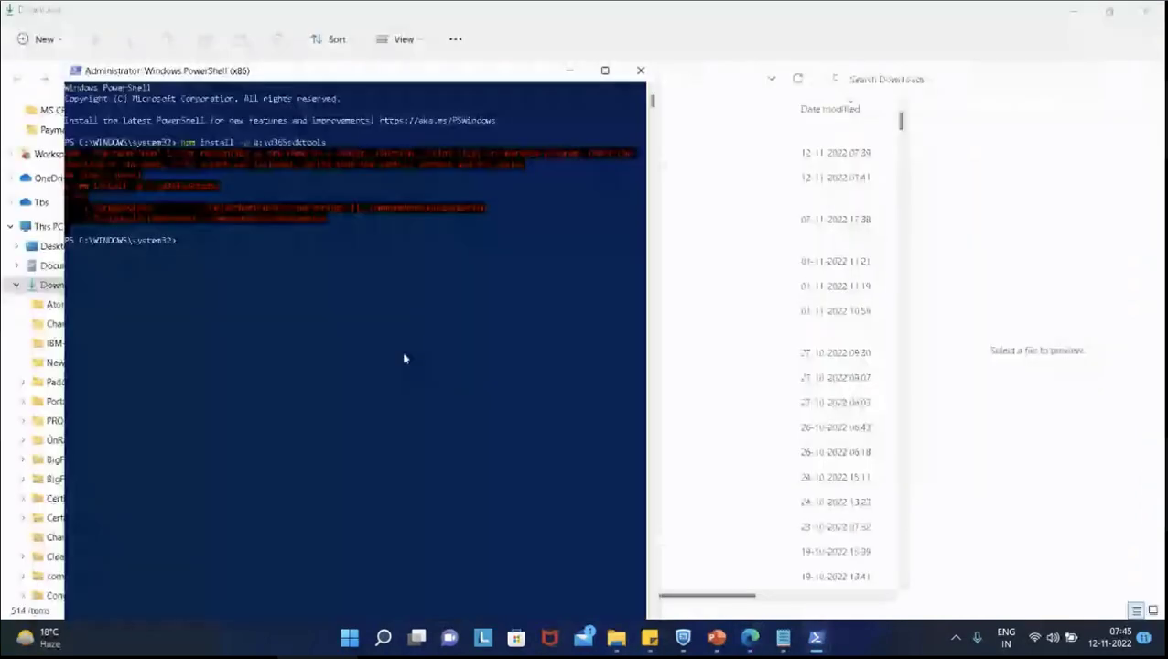
key(Up)
key(Left)
key(Left)
key(Left)
key(Left)
key(Left)
key(Left)
key(Left)
key(Left)
key(Left)
key(Left)
key(Left)
key(Left)
key(Left)
key(Left)
key(Left)
key(Left)
key(Left)
key(Left)
key(Left)
key(Left)
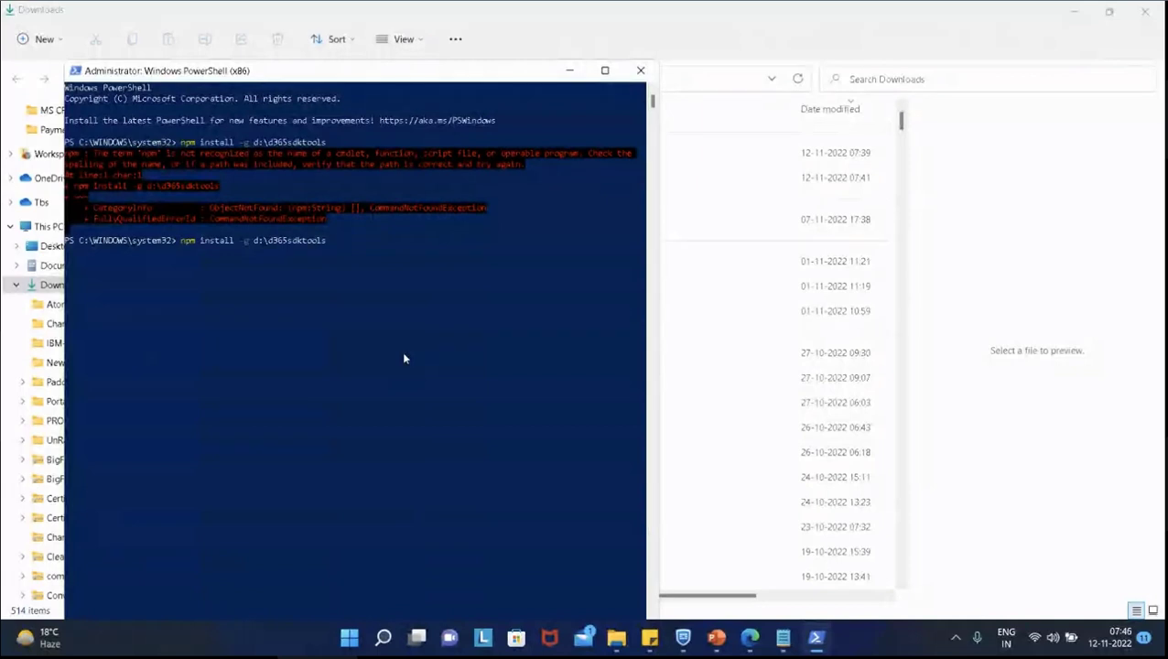
- Minimize PowerShell, return to the browser, and close the extra Dataverse development tools and Dynamics 365: SDK 9 tabs
click(572, 70)
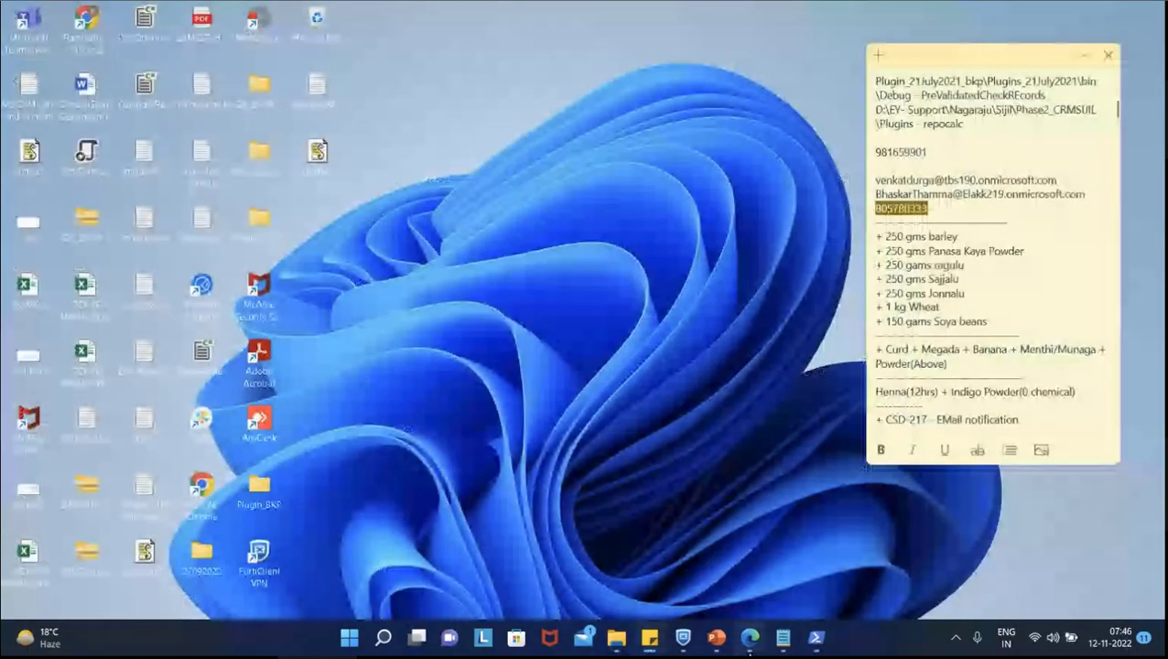
click(749, 644)
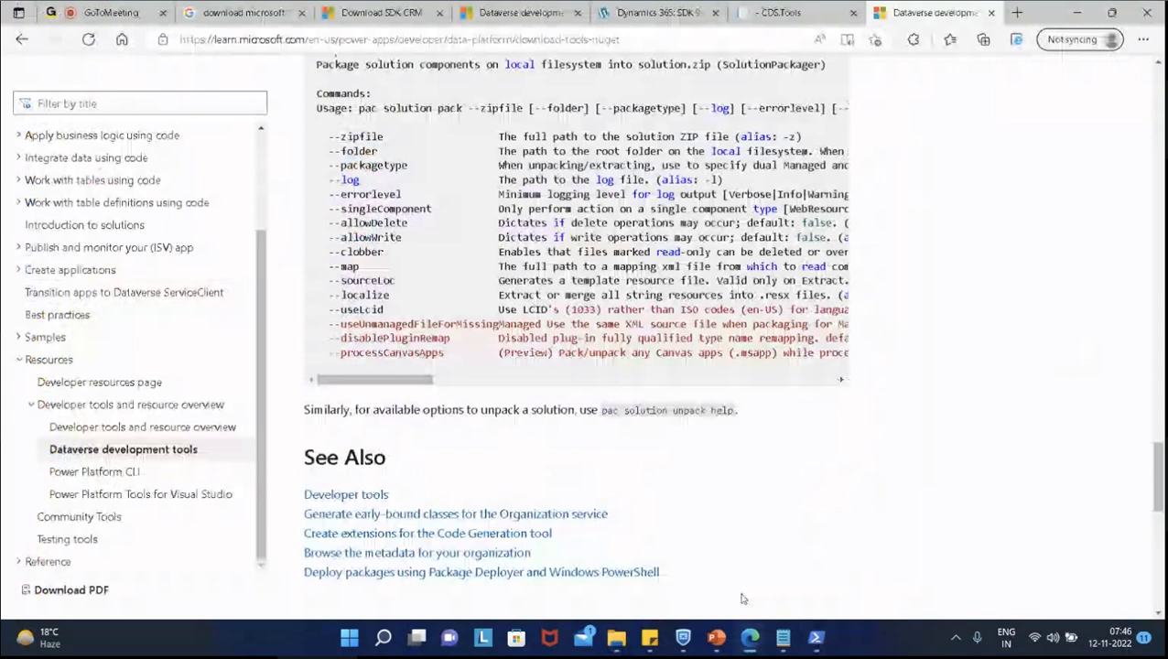
click(552, 10)
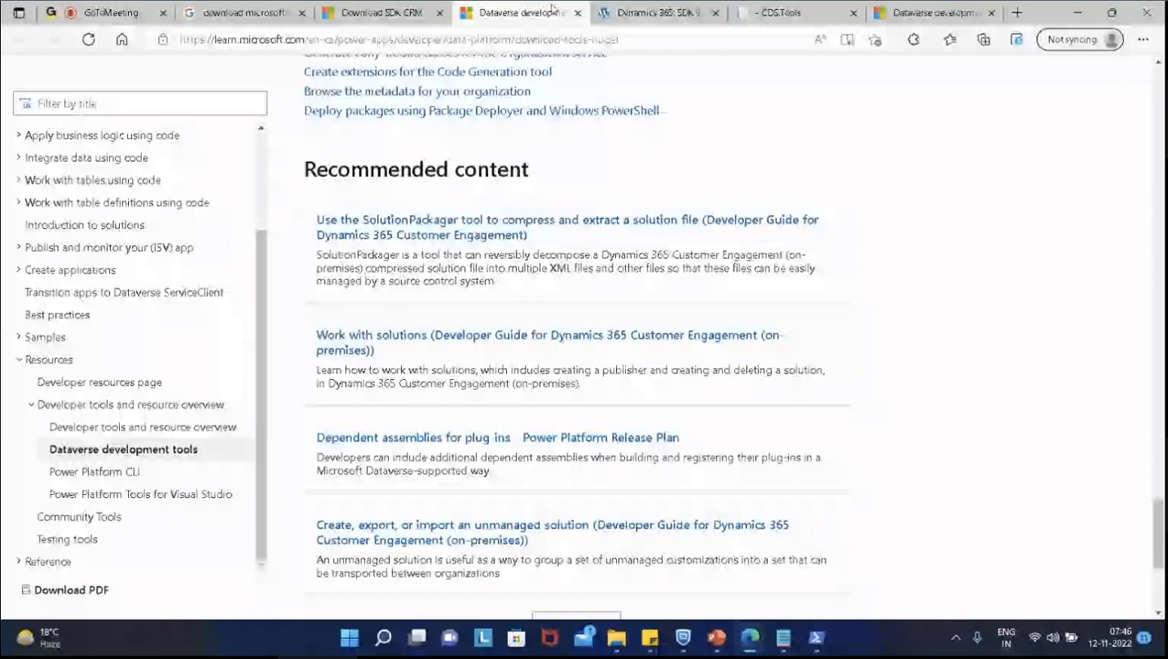
key(ctrl+w)
key(ctrl+w)
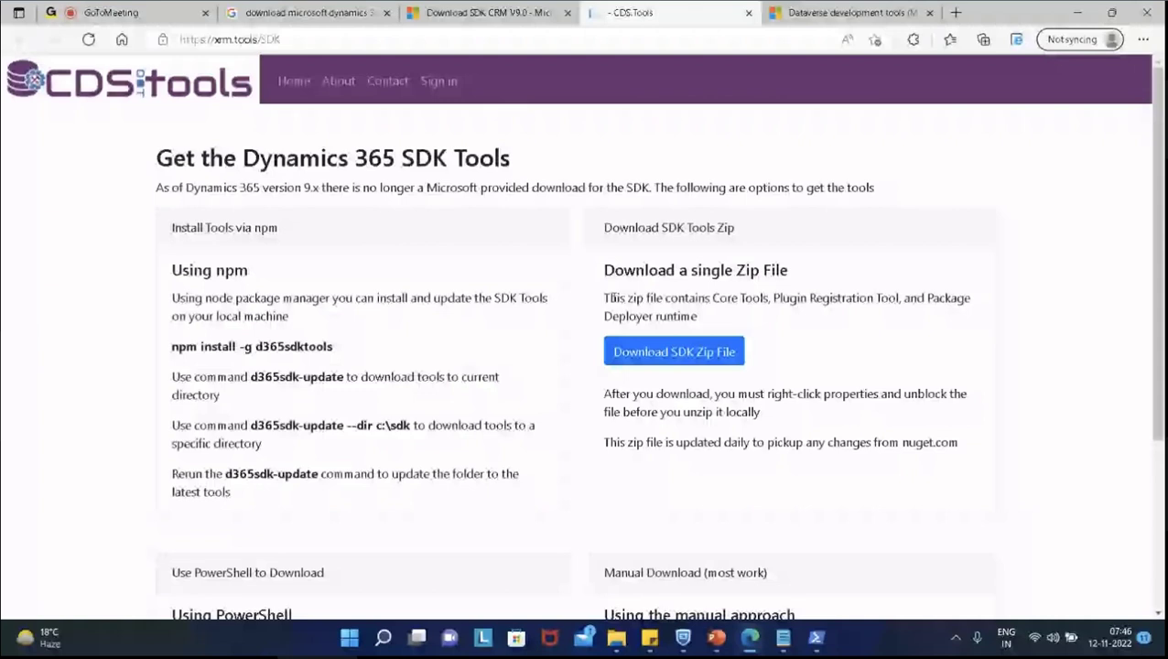
- Copy the d365sdk-update --dir c:\sdk command from the SDK page and paste it at a cleared PowerShell prompt
drag(604, 297, 699, 316)
scroll(844, 356, down, 3)
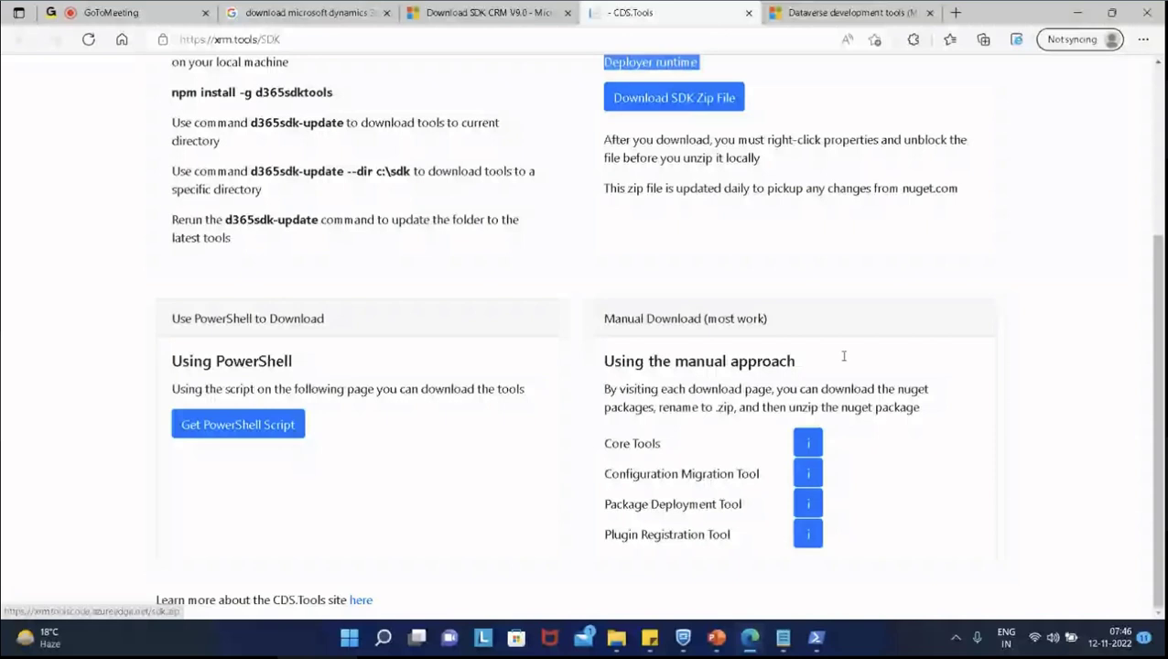
scroll(845, 356, up, 1)
drag(171, 177, 332, 177)
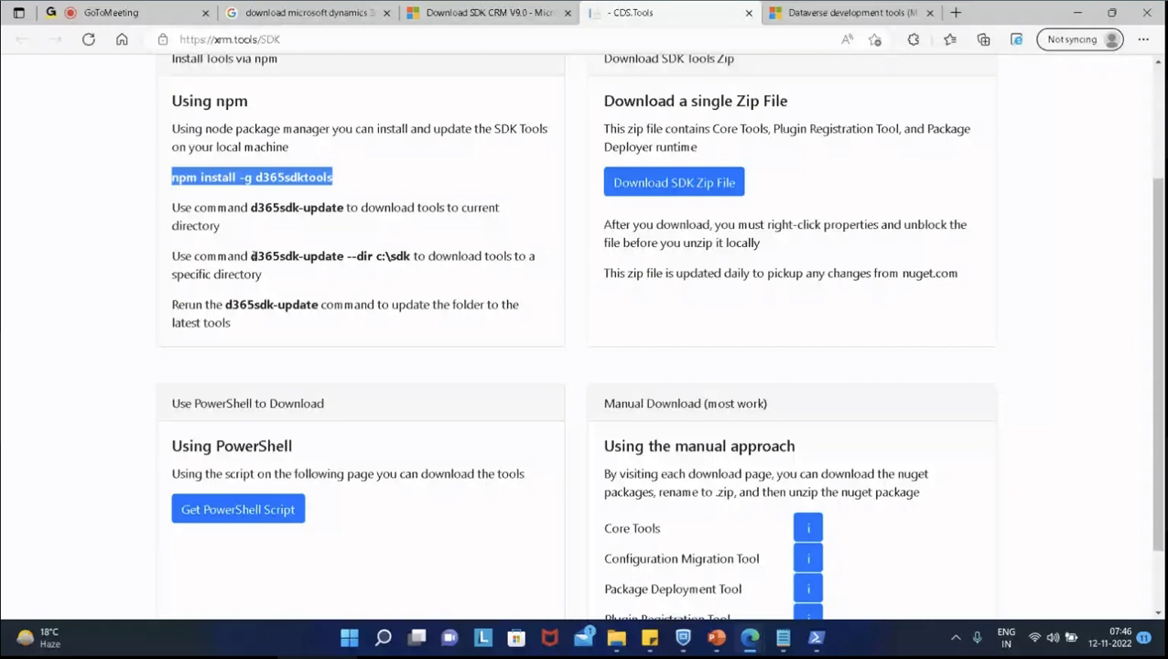
drag(252, 257, 314, 257)
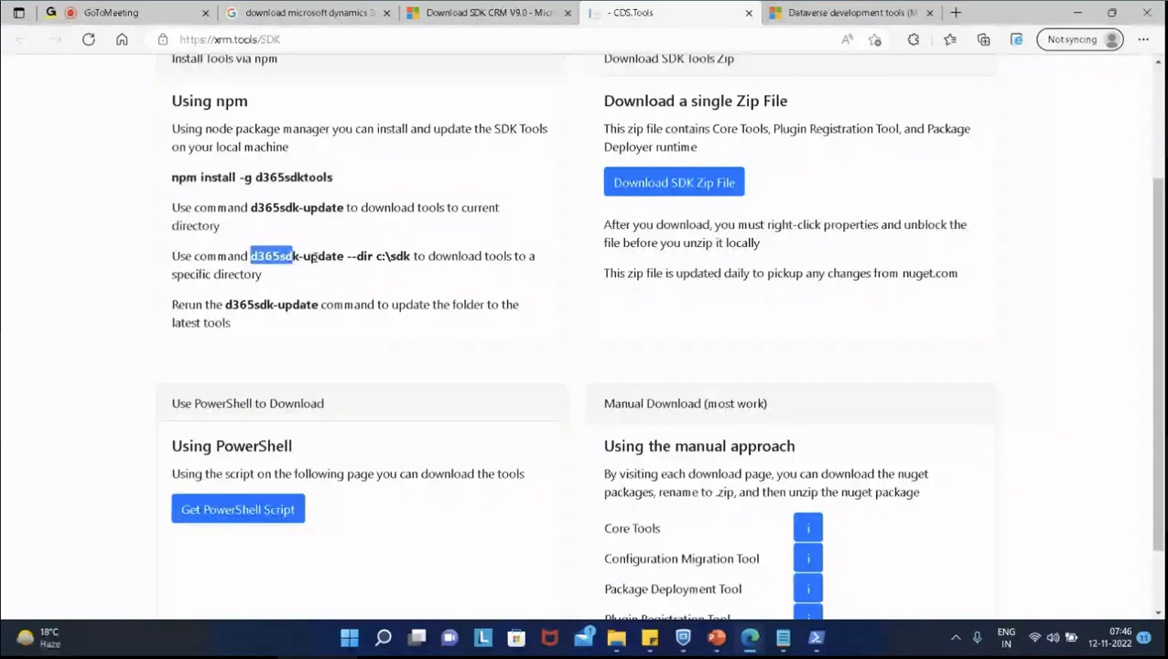
drag(314, 257, 326, 297)
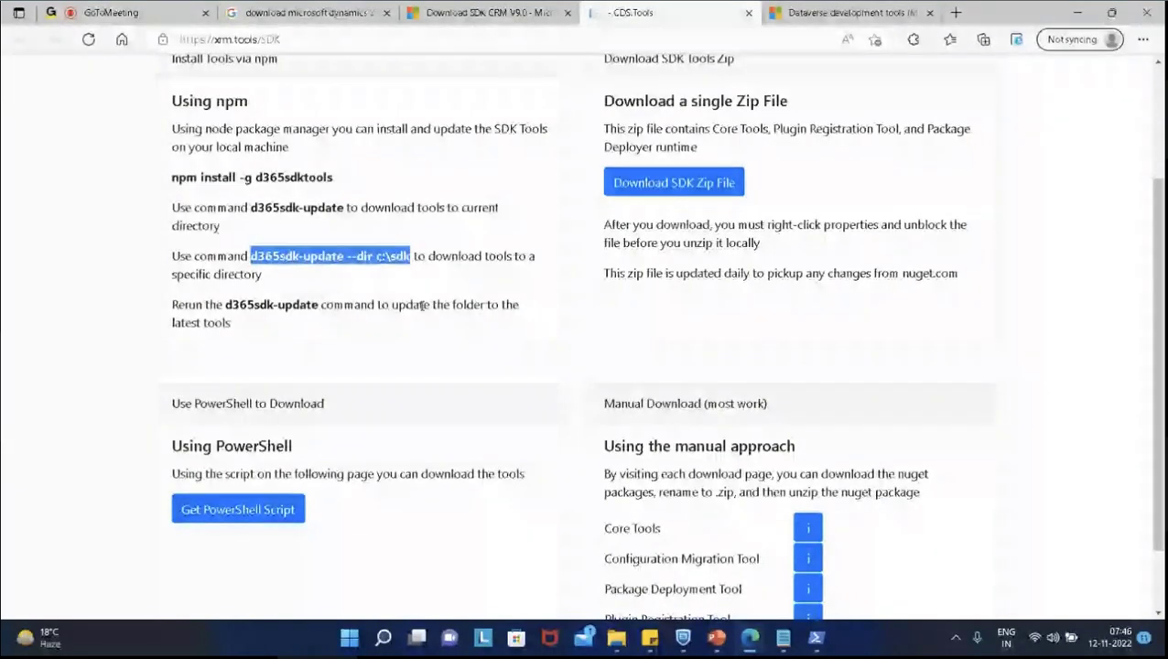
mouse_move(753, 643)
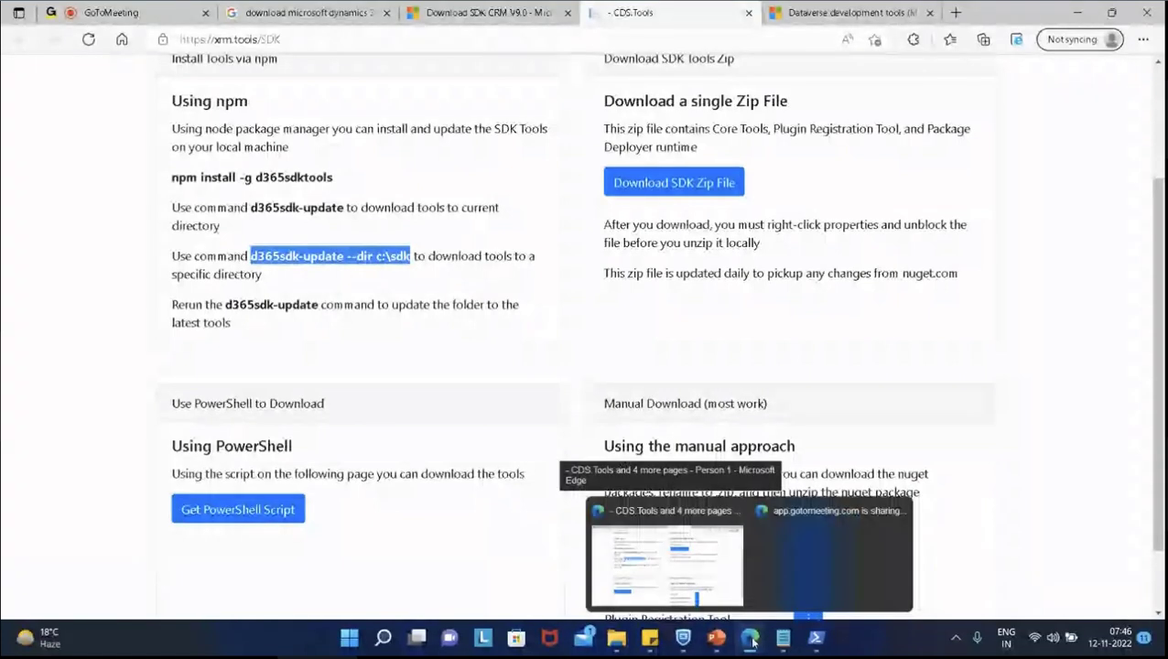
click(817, 639)
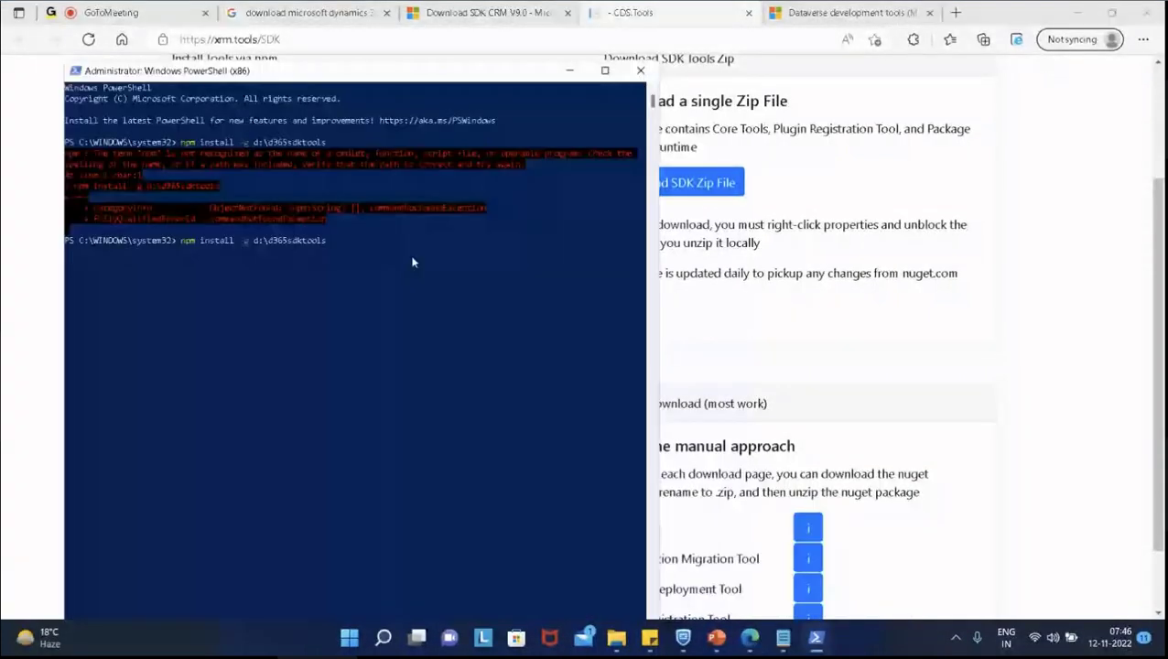
click(409, 263)
key(Escape)
key(Escape)
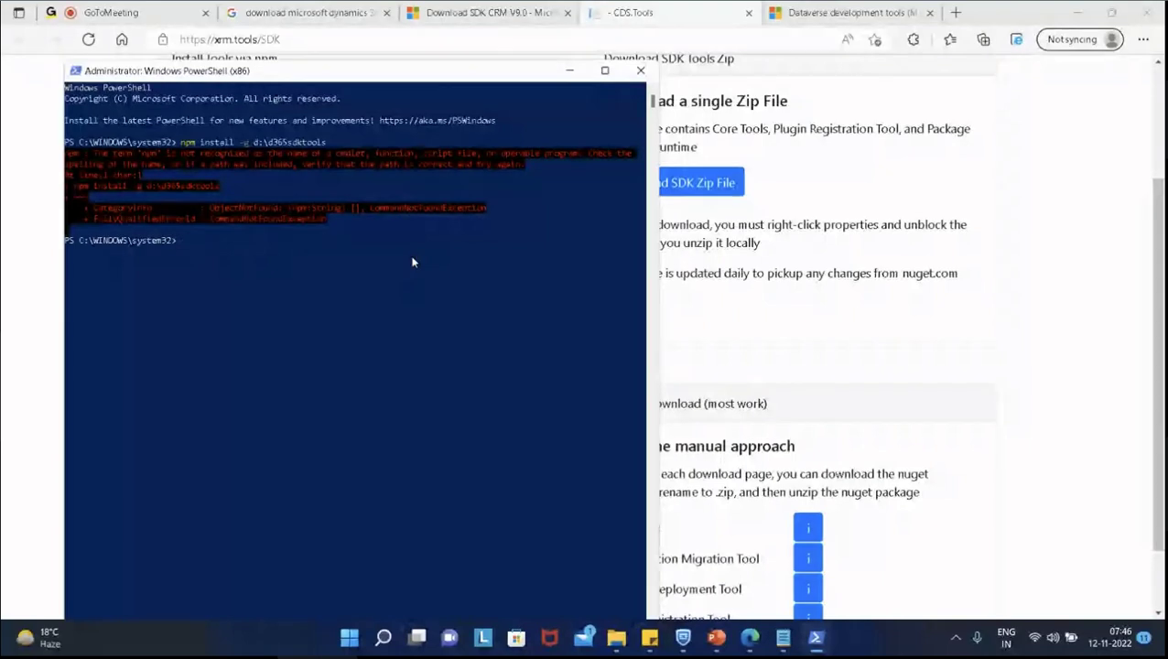
right_click(228, 256)
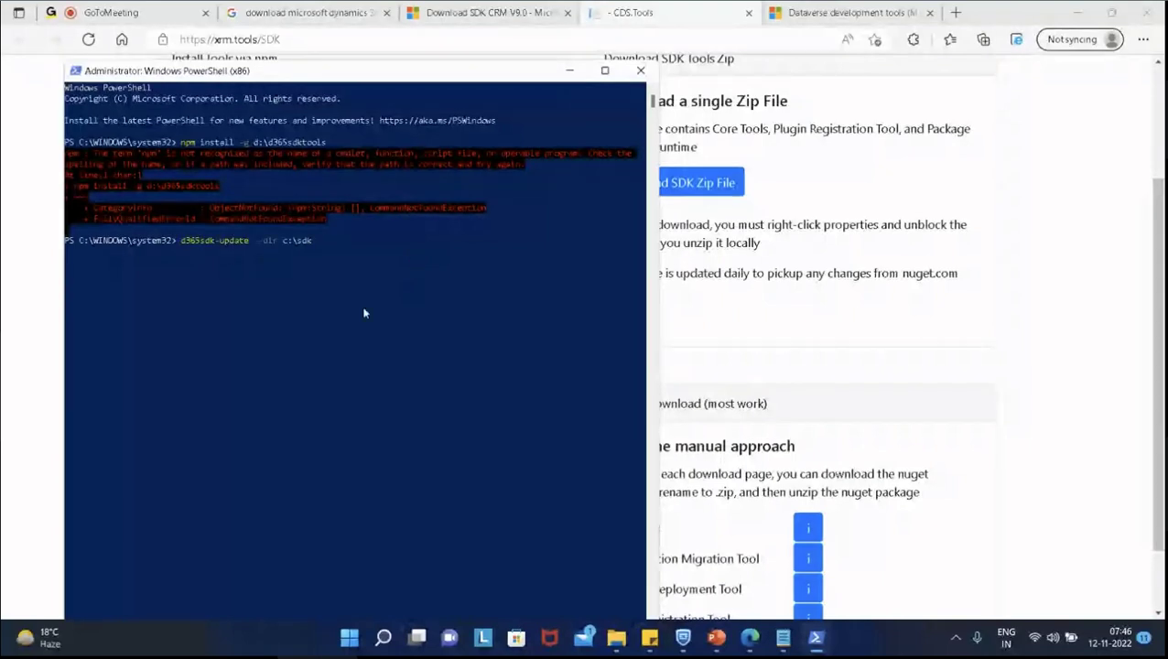
- Change the target folder to d:\d365tools and try to run d365sdk-update --dir d:\d365tools
key(BackSpace)
key(BackSpace)
key(BackSpace)
key(BackSpace)
key(BackSpace)
key(BackSpace)
text(d:\)
key(Tab)
key(BackSpace)
key(BackSpace)
key(BackSpace)
key(BackSpace)
key(BackSpace)
key(BackSpace)
key(BackSpace)
key(BackSpace)
key(BackSpace)
key(BackSpace)
key(BackSpace)
key(BackSpace)
key(BackSpace)
key(BackSpace)
key(BackSpace)
text(d:\d365)
text(tools)
key(Return)
- Recall the update command, remove its --dir option, and try to run d365sdk-update d:\d365tools
key(Up)
key(Delete)
key(Delete)
key(Delete)
key(Delete)
key(Delete)
key(Delete)
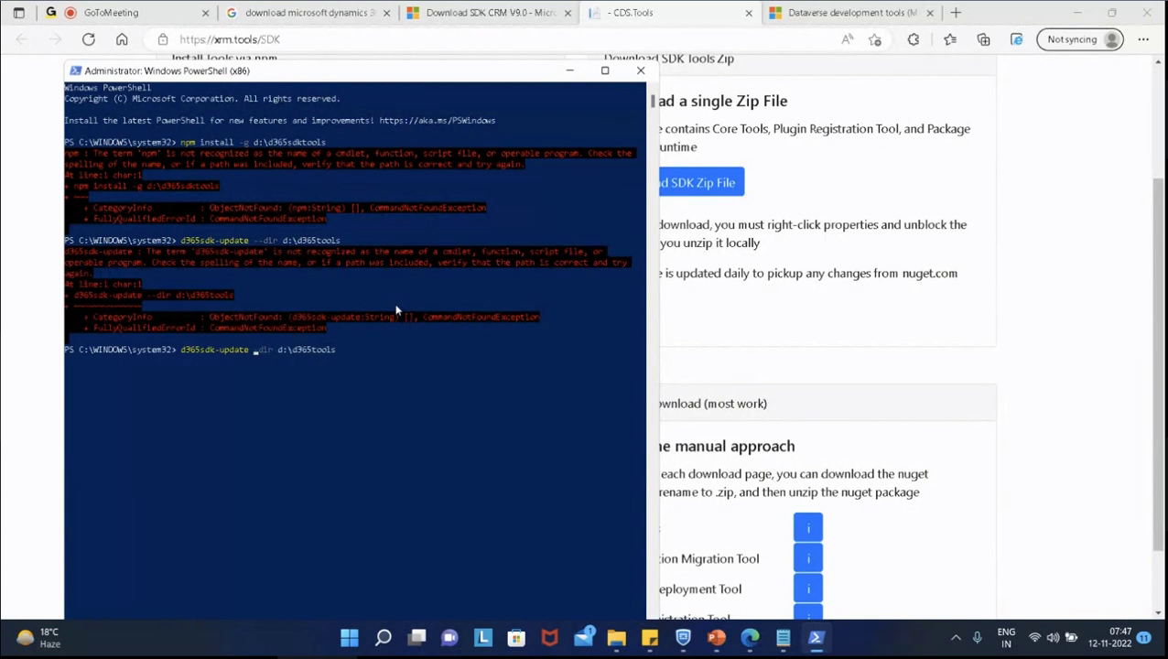
key(Return)
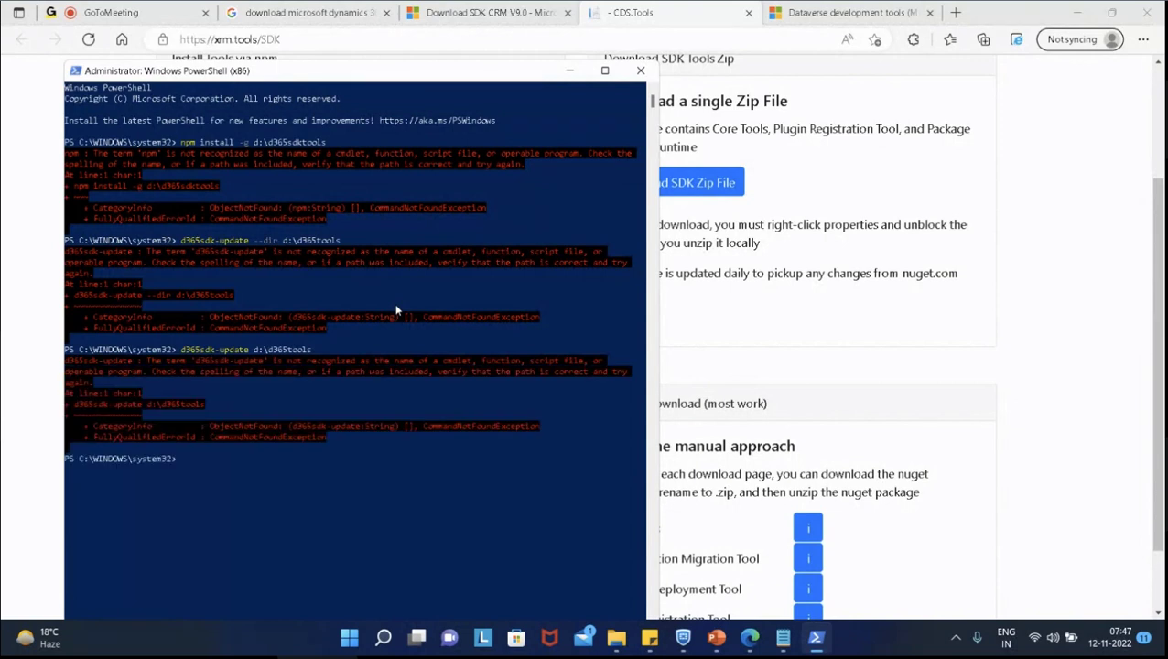
- Prefix the recalled command with npm and try to run npm d365sdk-update d:\d365tools
key(Up)
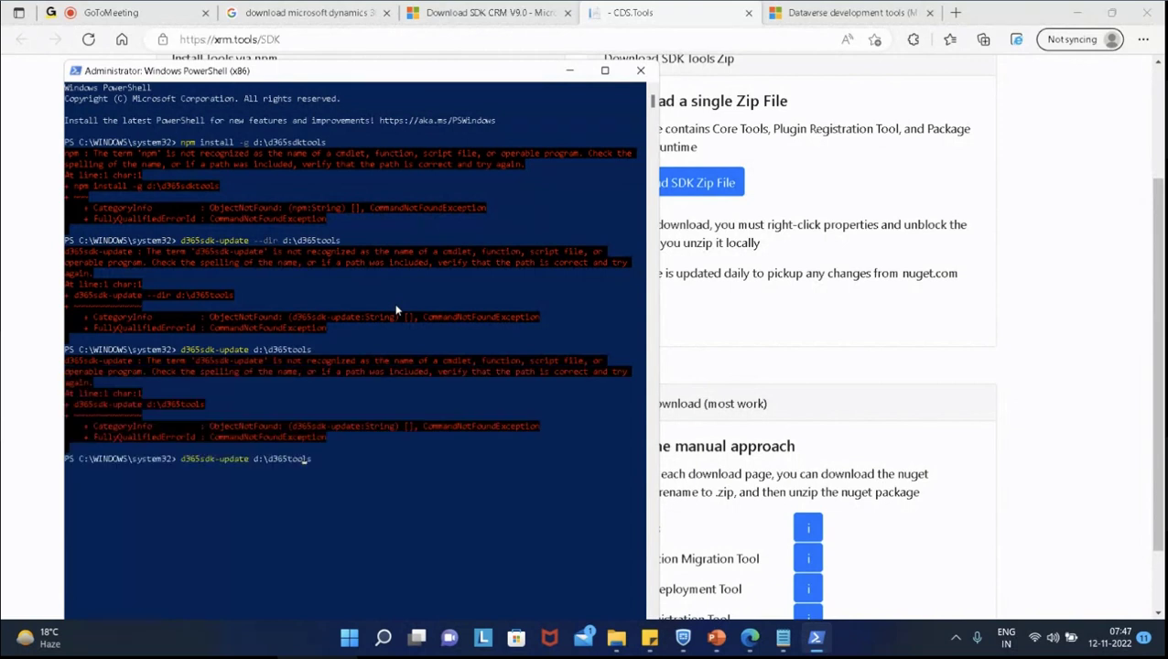
key(Home)
text(npm)
key(Return)
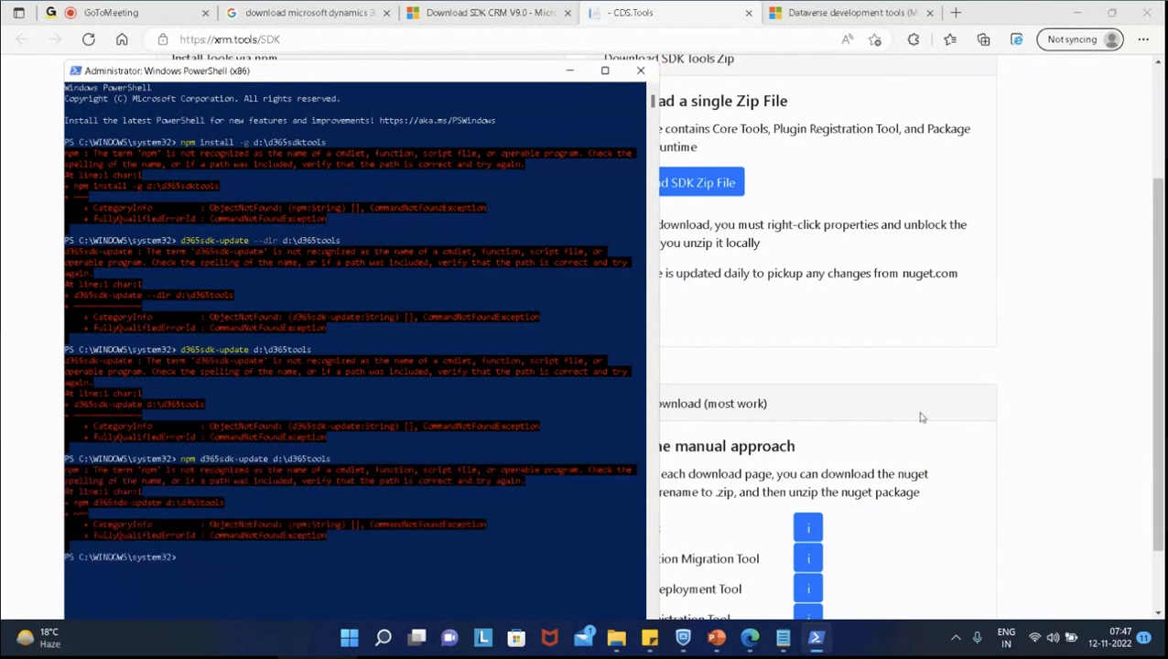
- Close the PowerShell window and open the Get PowerShell Script link on the xrm.tools SDK page
key(alt+F4)
scroll(266, 424, down, 2)
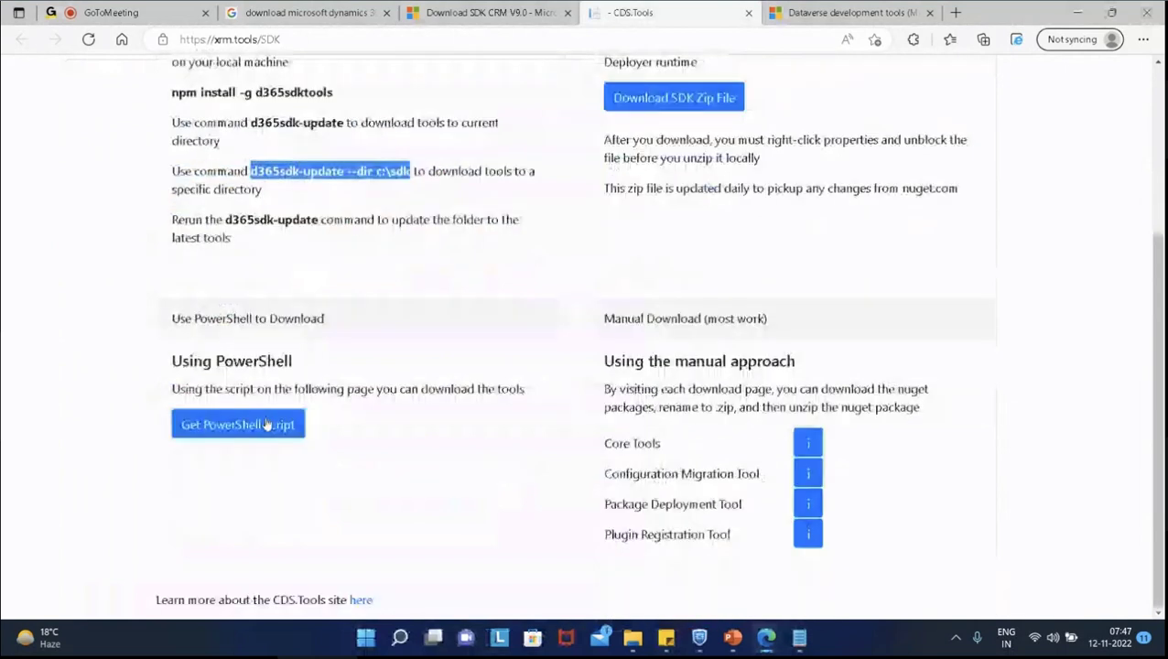
click(266, 424)
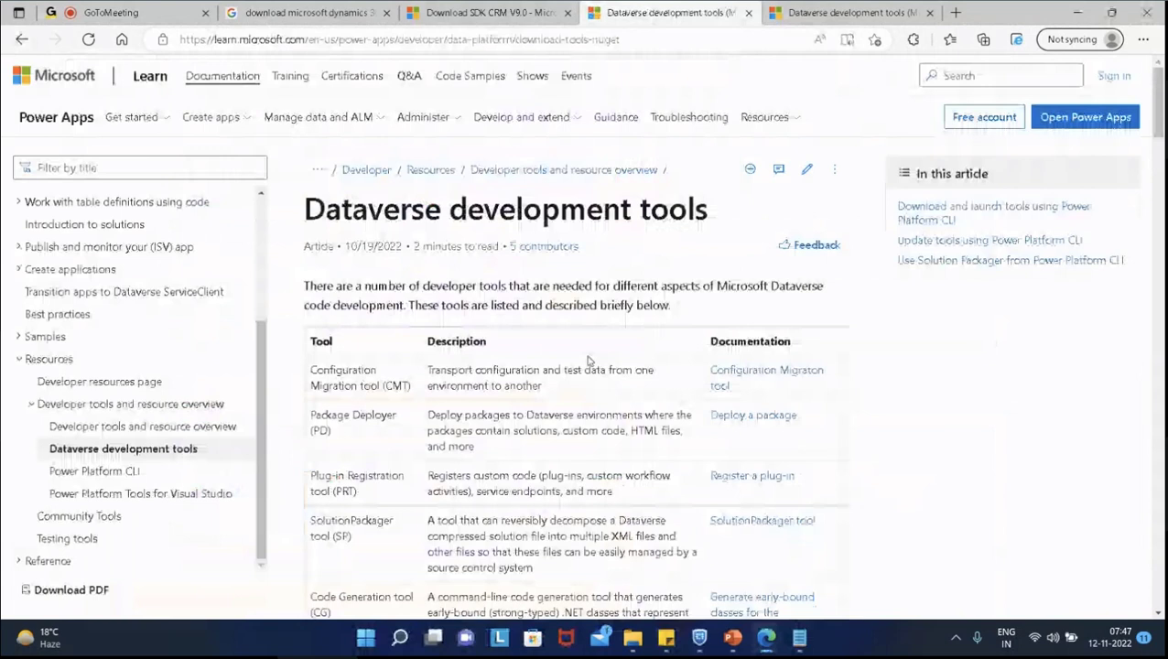
- Read through the Dataverse development tools article and open the Developer tools link under See Also
scroll(589, 361, down, 10)
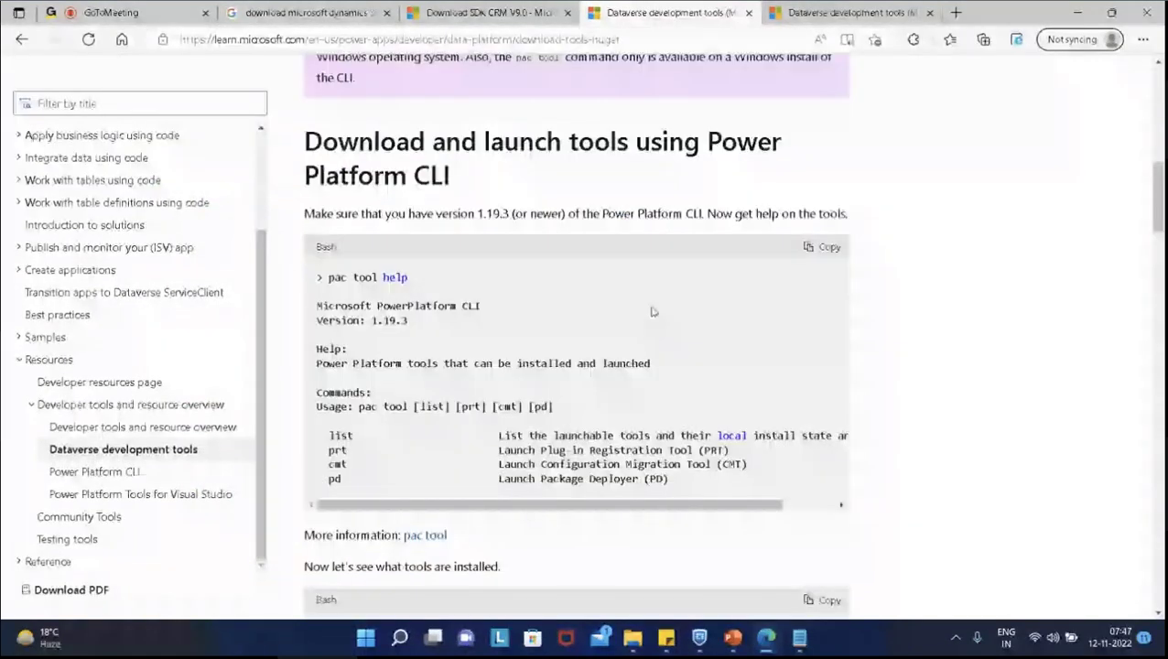
scroll(678, 313, down, 6)
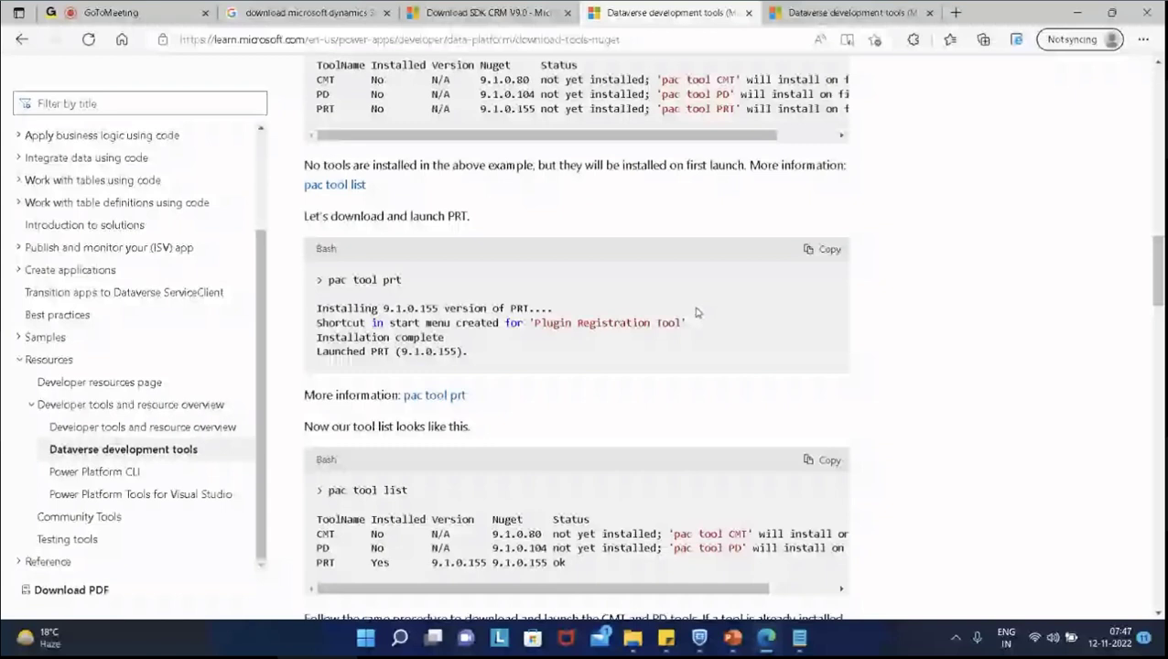
scroll(695, 312, down, 6)
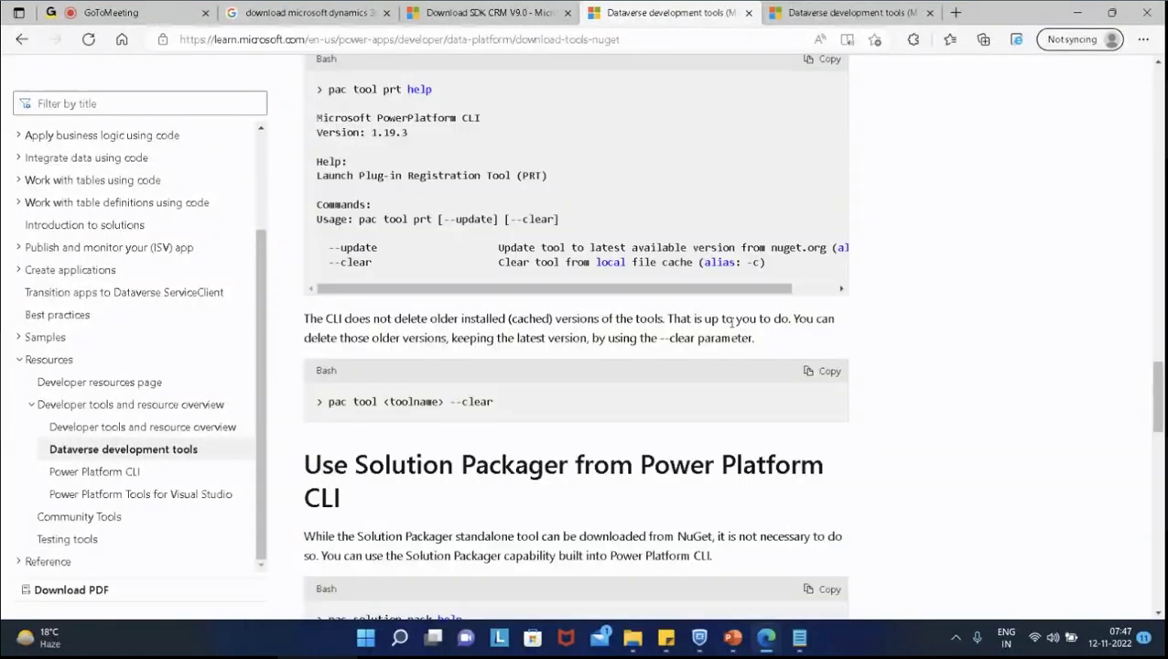
scroll(731, 319, down, 6)
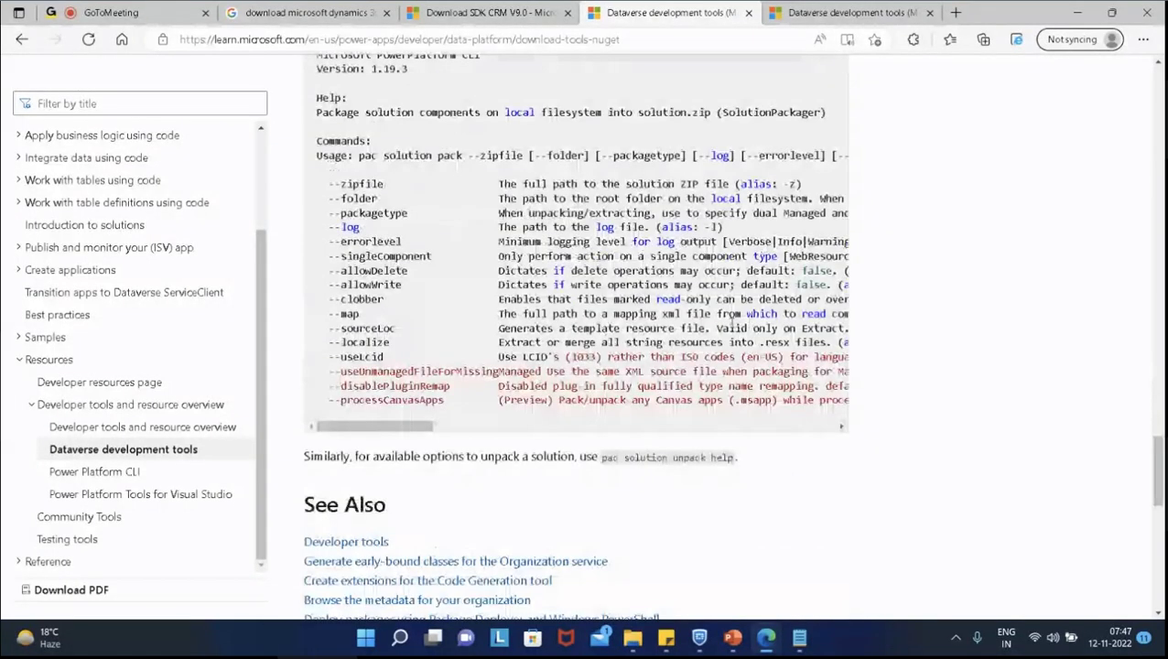
scroll(732, 320, down, 3)
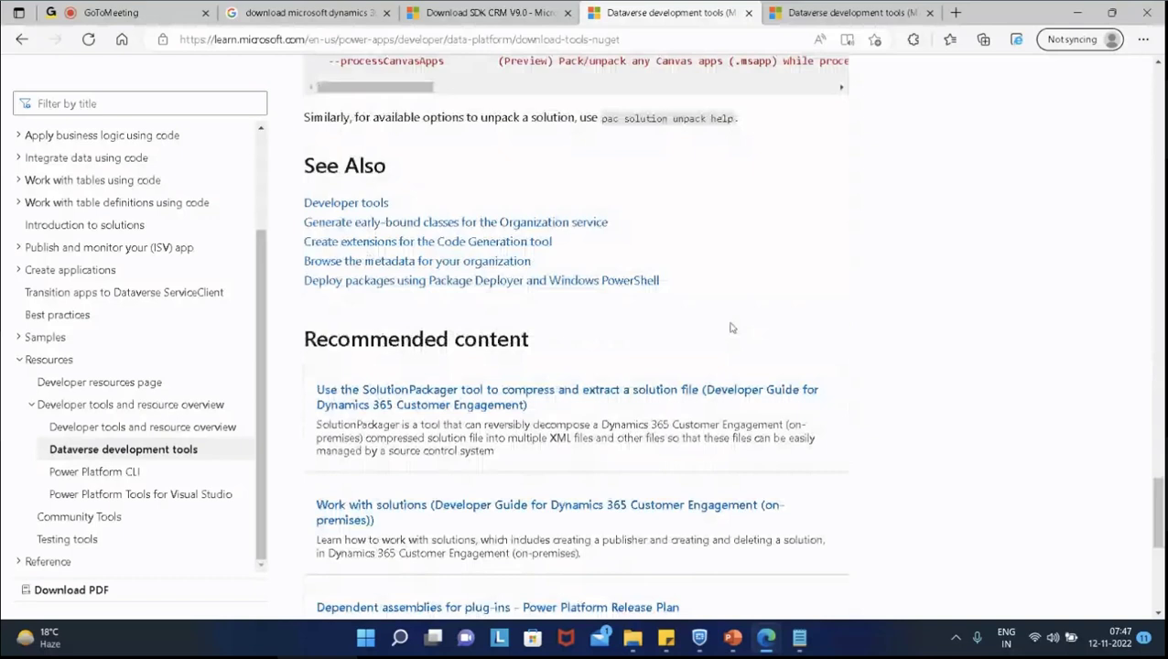
click(340, 202)
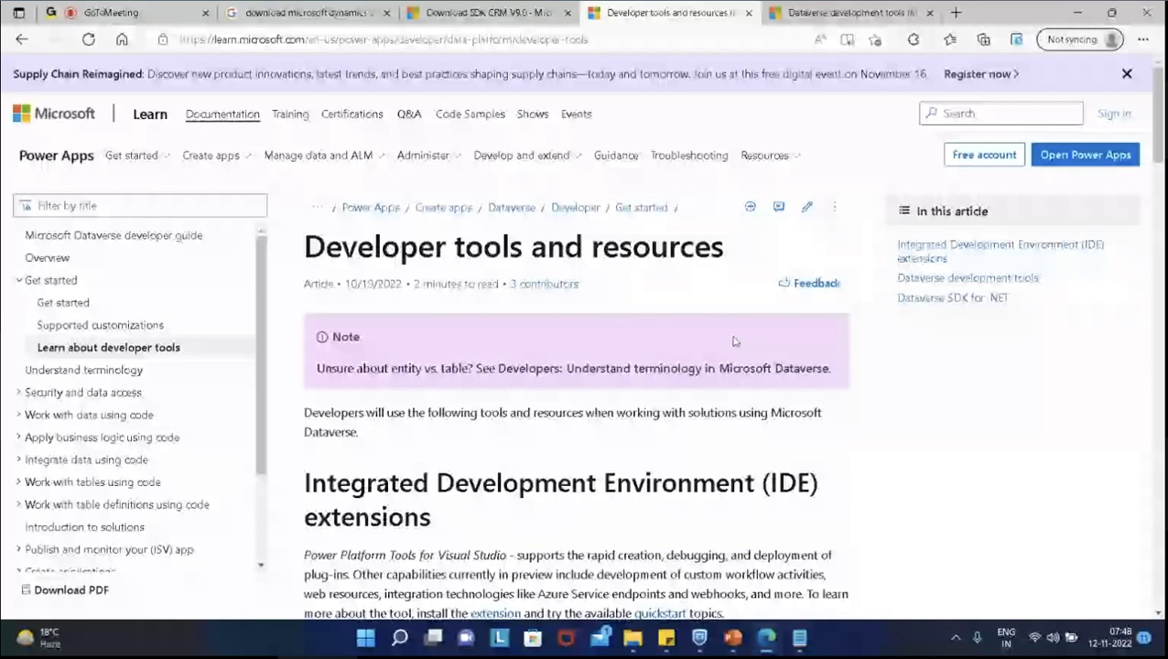
- Look through the Developer tools and resources article, close its tab, and review the Power Platform CLI download section in the remaining article
scroll(733, 340, down, 10)
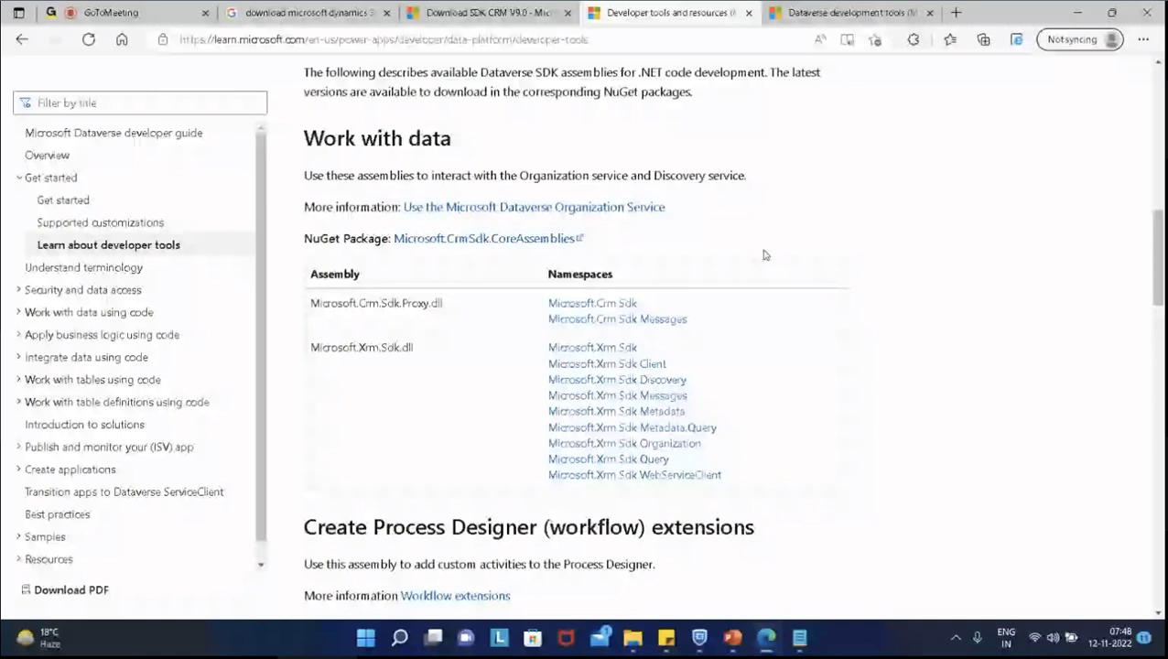
scroll(962, 418, down, 10)
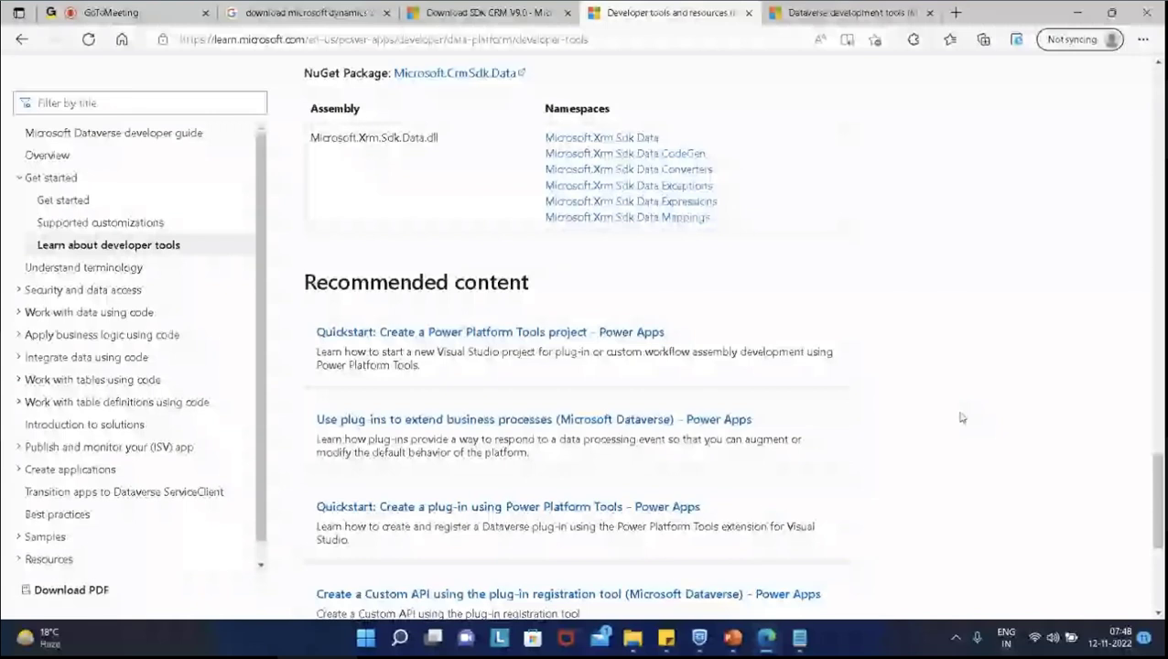
scroll(961, 417, down, 3)
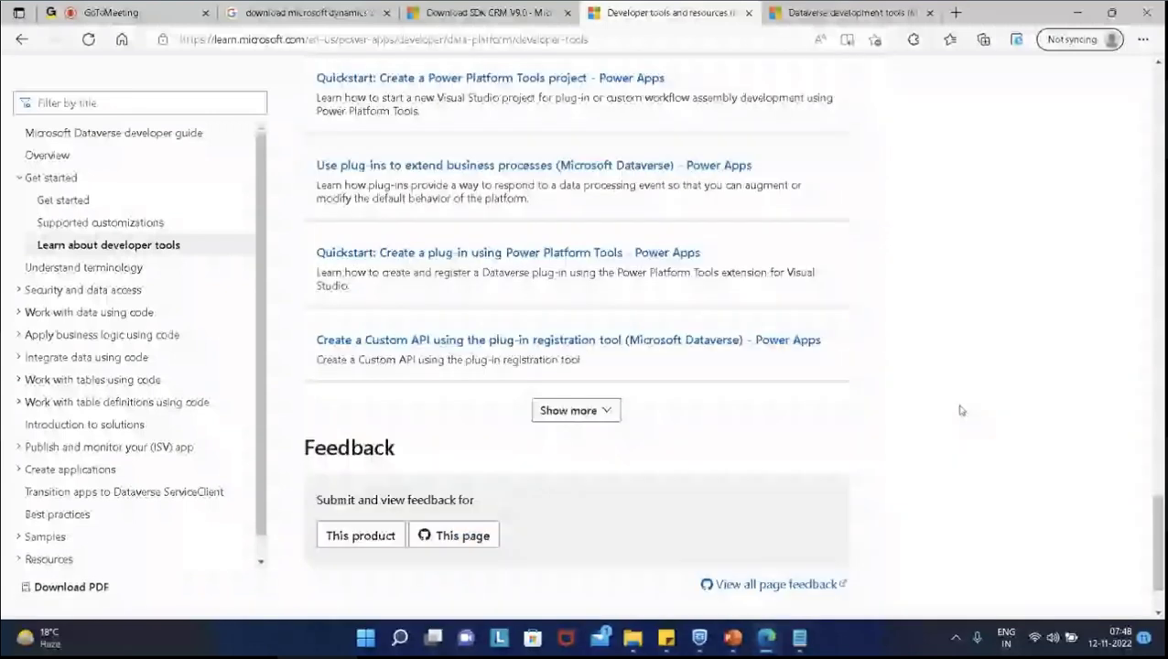
scroll(961, 410, down, 2)
click(748, 13)
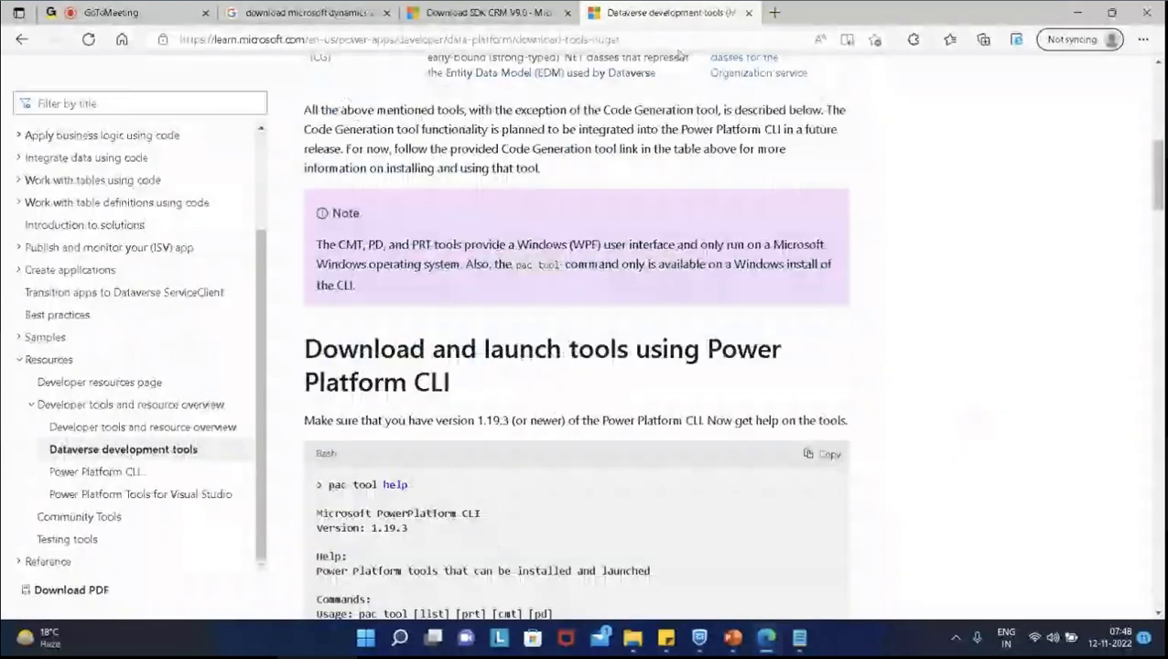
scroll(703, 230, down, 4)
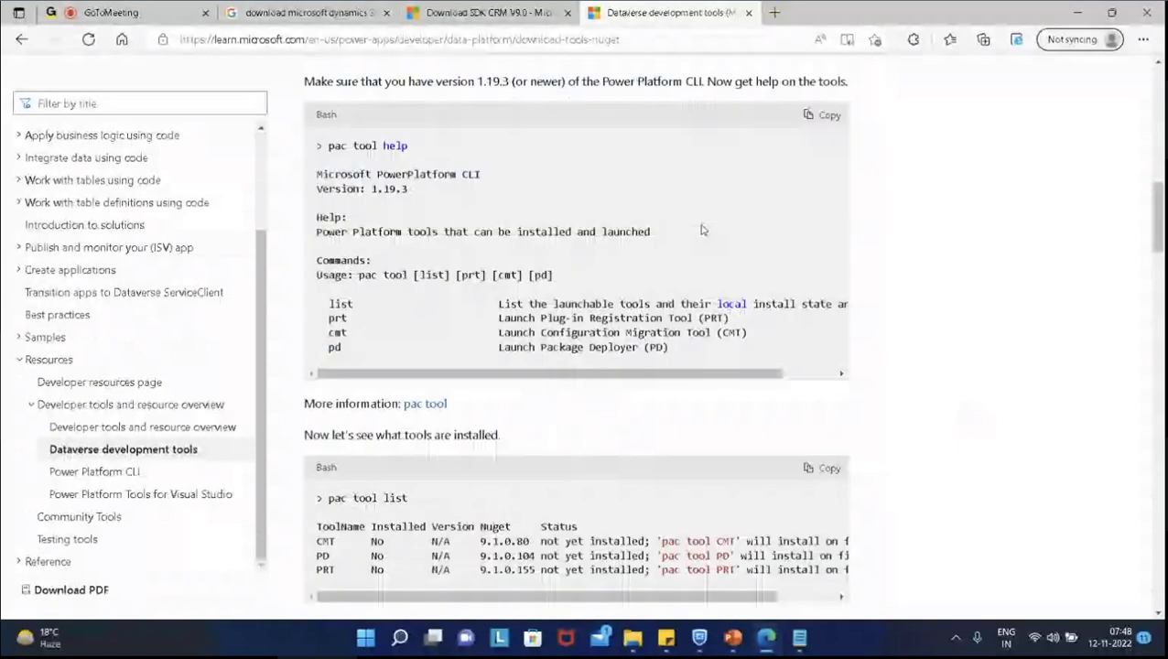
scroll(644, 124, up, 2)
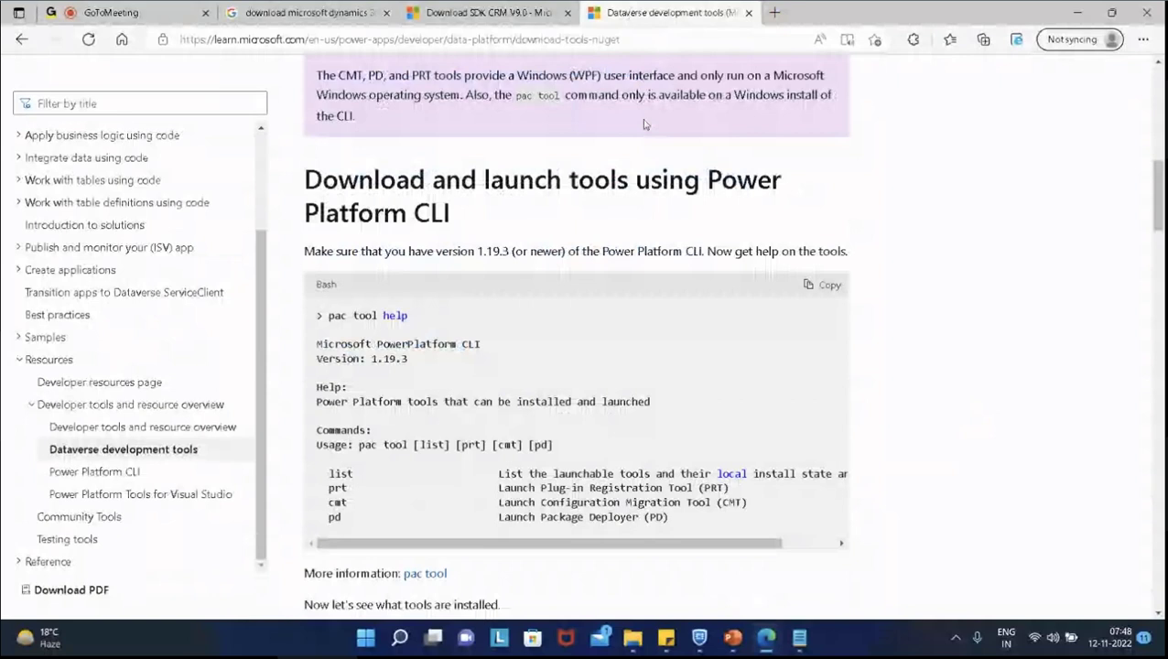
- Minimize the GoToMeeting browser window and switch to the Plugin Development presentation in PowerPoint
key(alt+Tab)
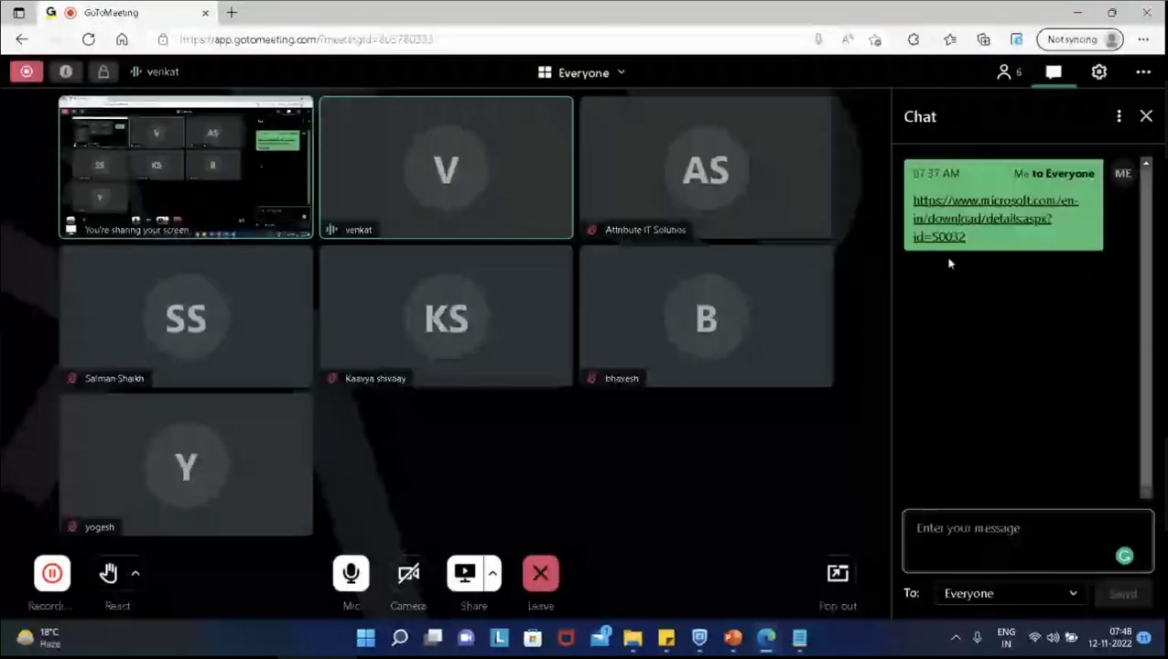
click(1082, 14)
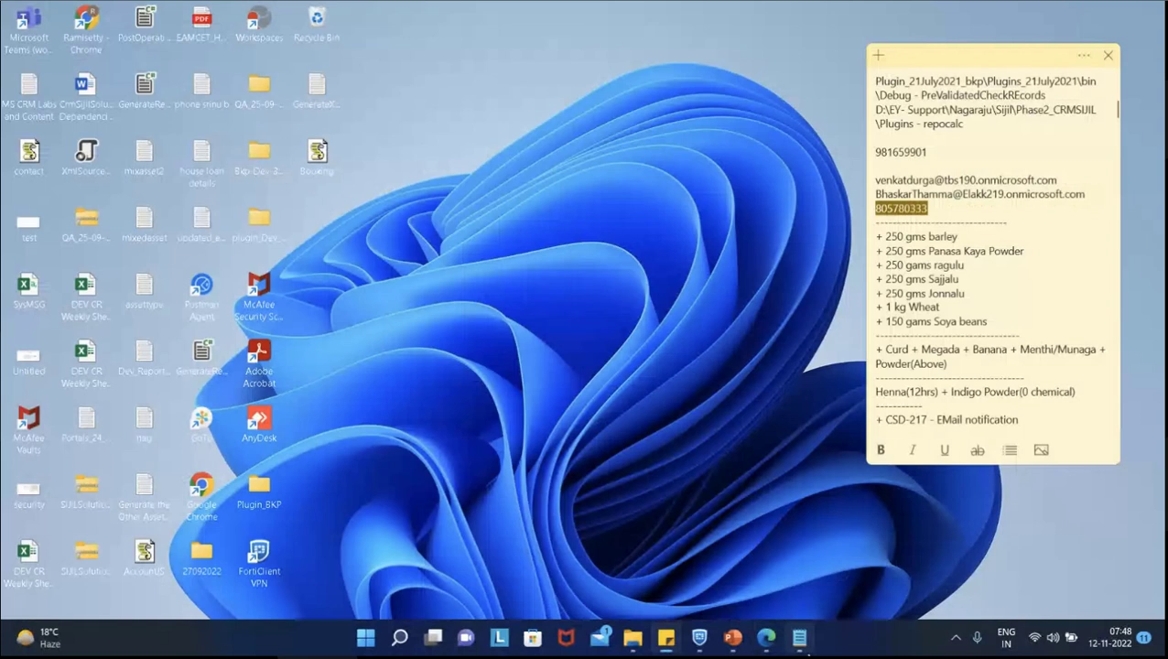
click(732, 638)
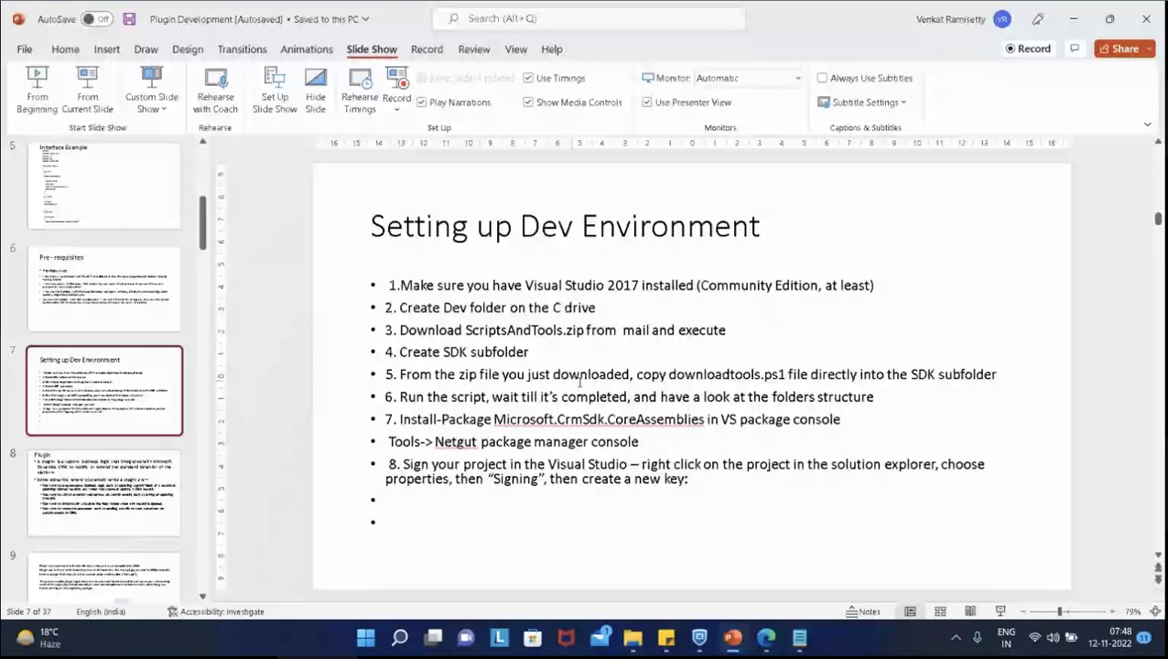
- Highlight steps 6 and 7 on the Setting up Dev Environment slide, including the Install-Package Microsoft.CrmSdk.CoreAssemblies command
drag(393, 396, 817, 396)
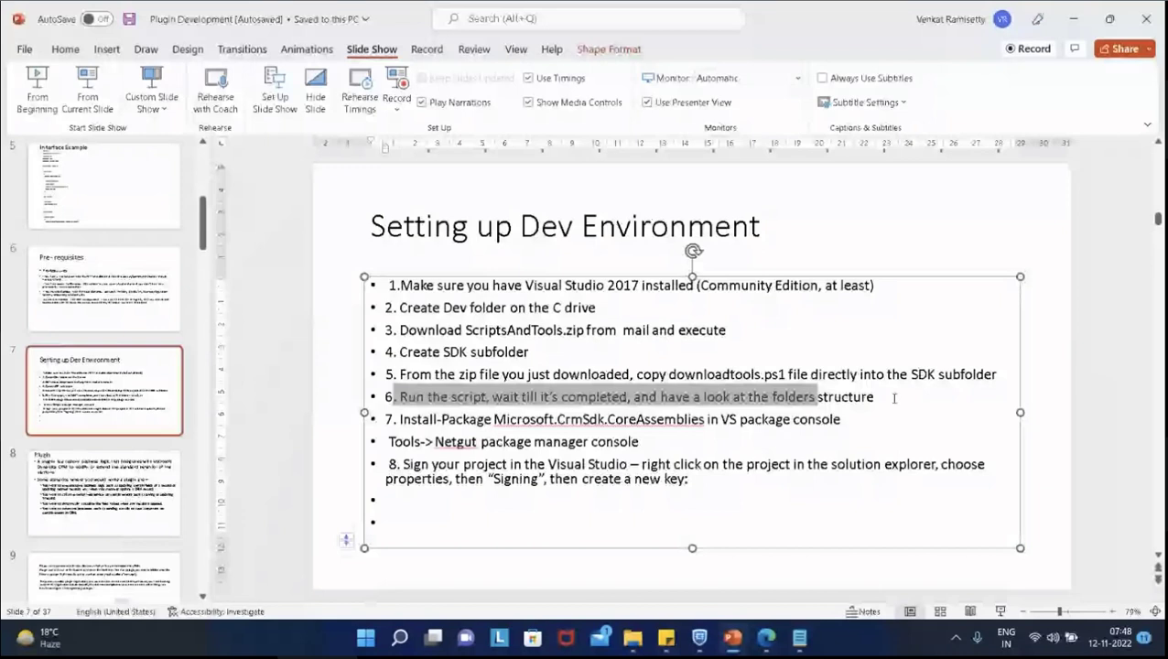
click(894, 398)
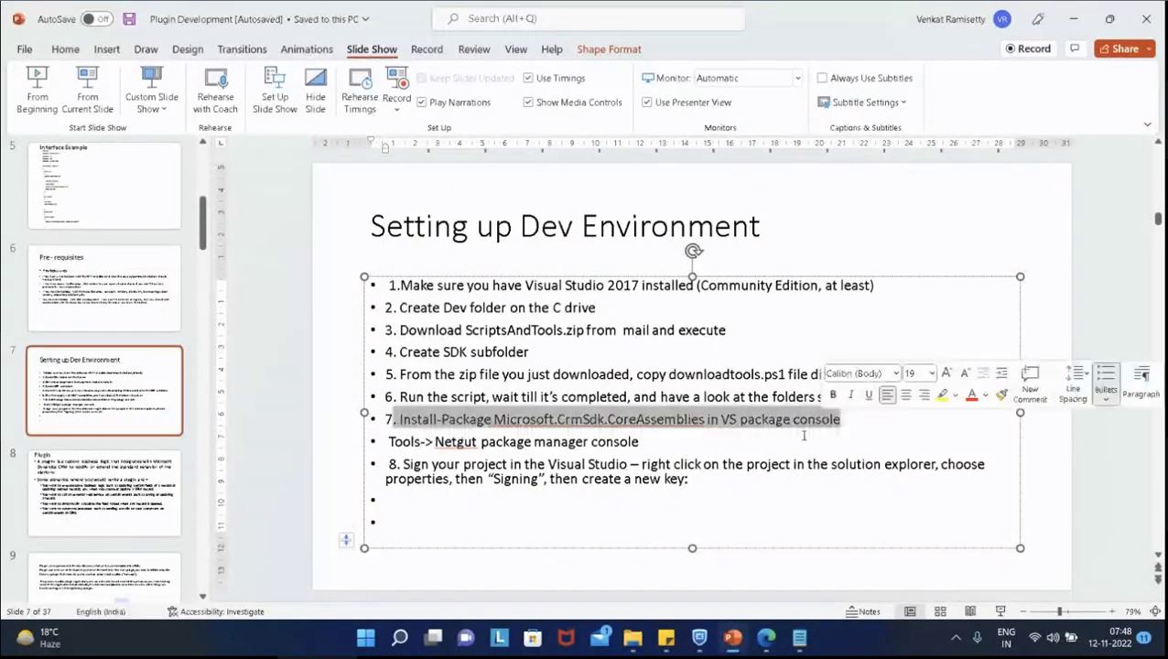
click(870, 419)
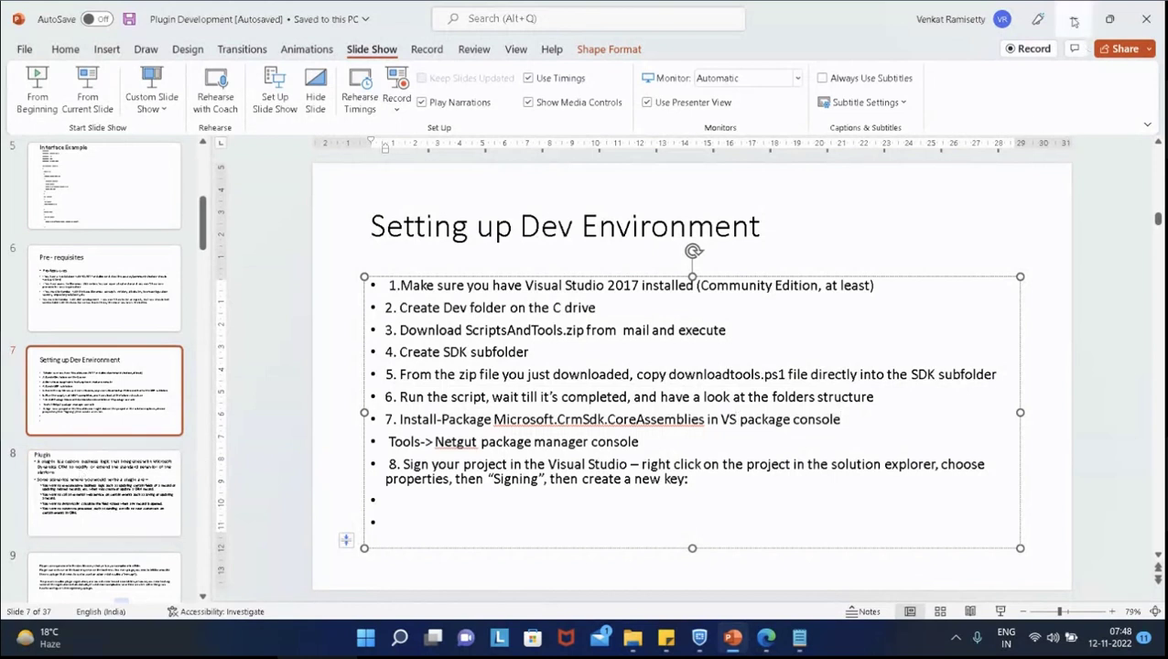
key(Home)
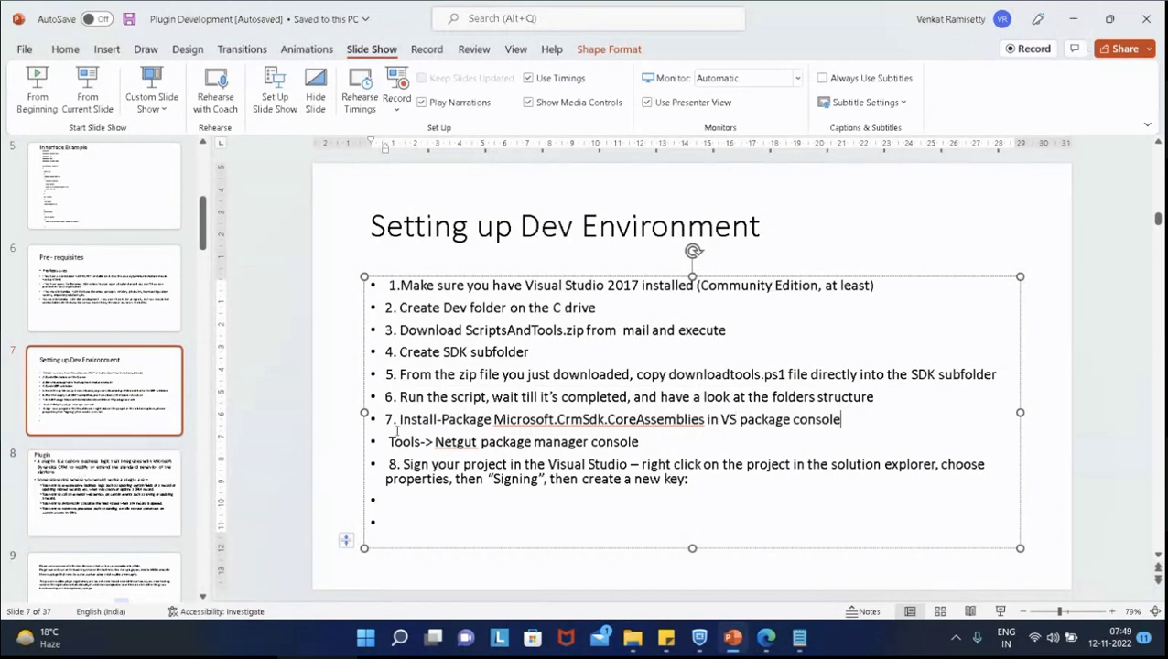
shift+click(705, 421)
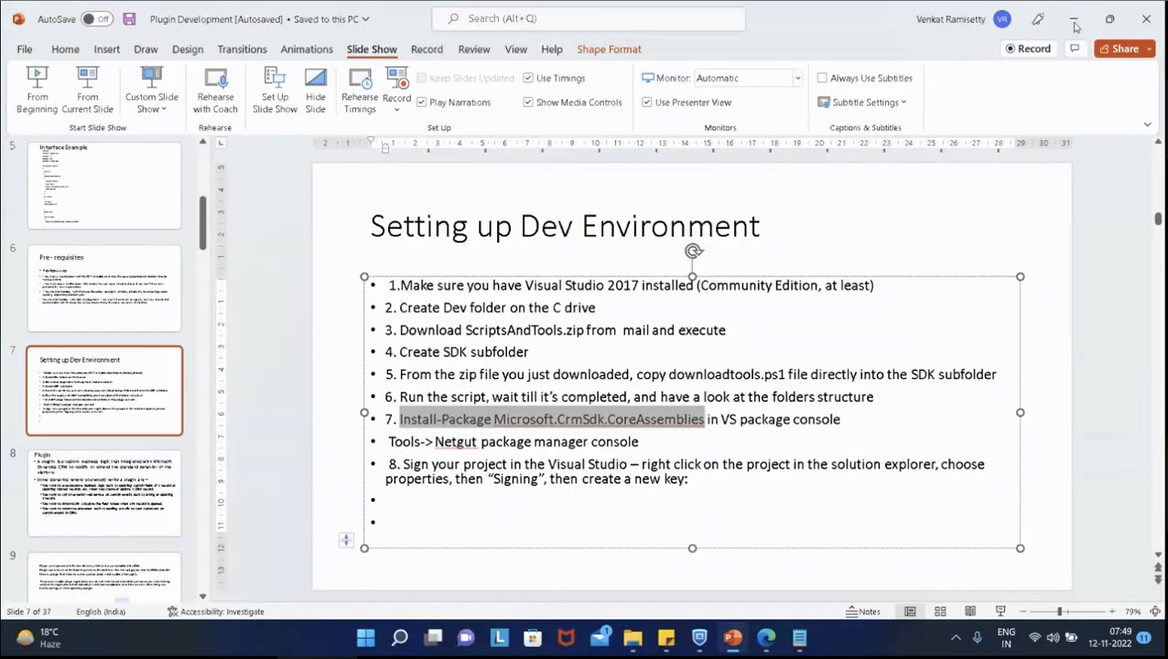
- Minimize the presentation, search Windows for "visua", and launch Visual Studio 2019 as administrator
click(1075, 19)
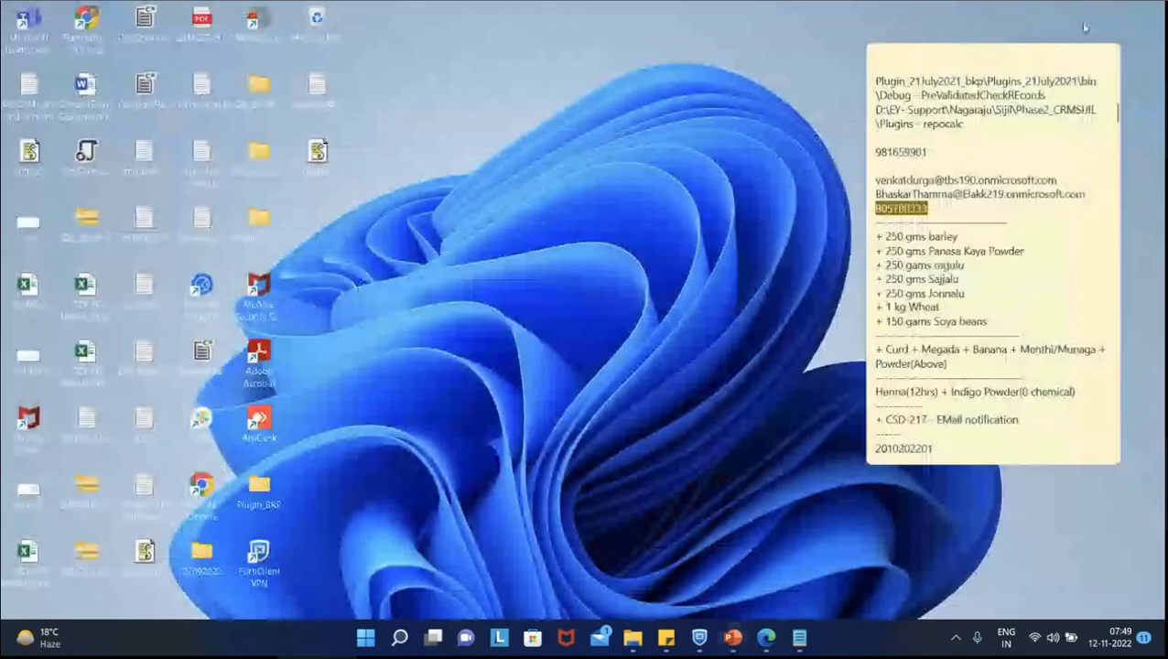
click(403, 641)
text(visua)
right_click(472, 220)
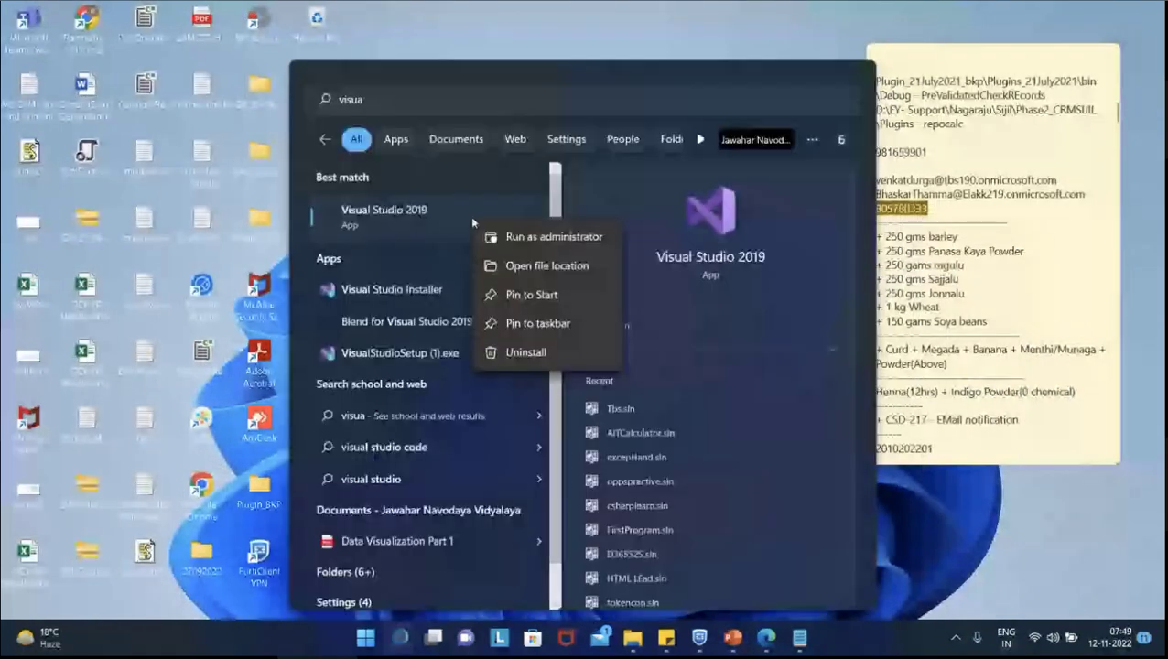
click(555, 348)
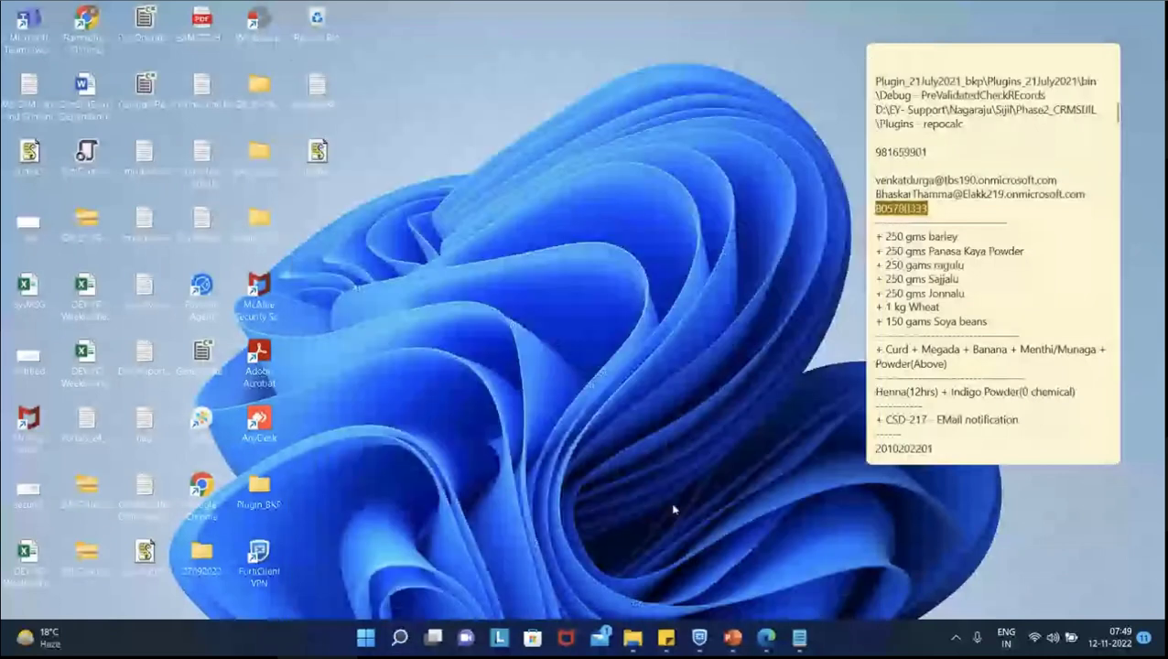
- Switch back to the GoToMeeting browser window and load google.com in a new tab
mouse_move(766, 639)
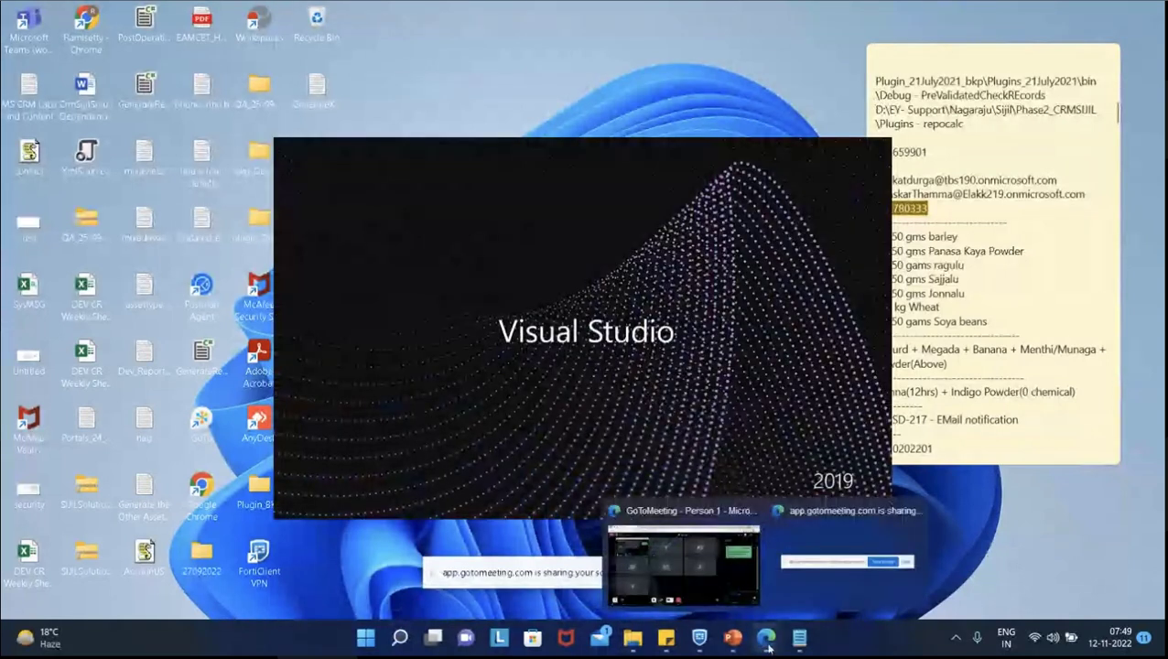
click(726, 572)
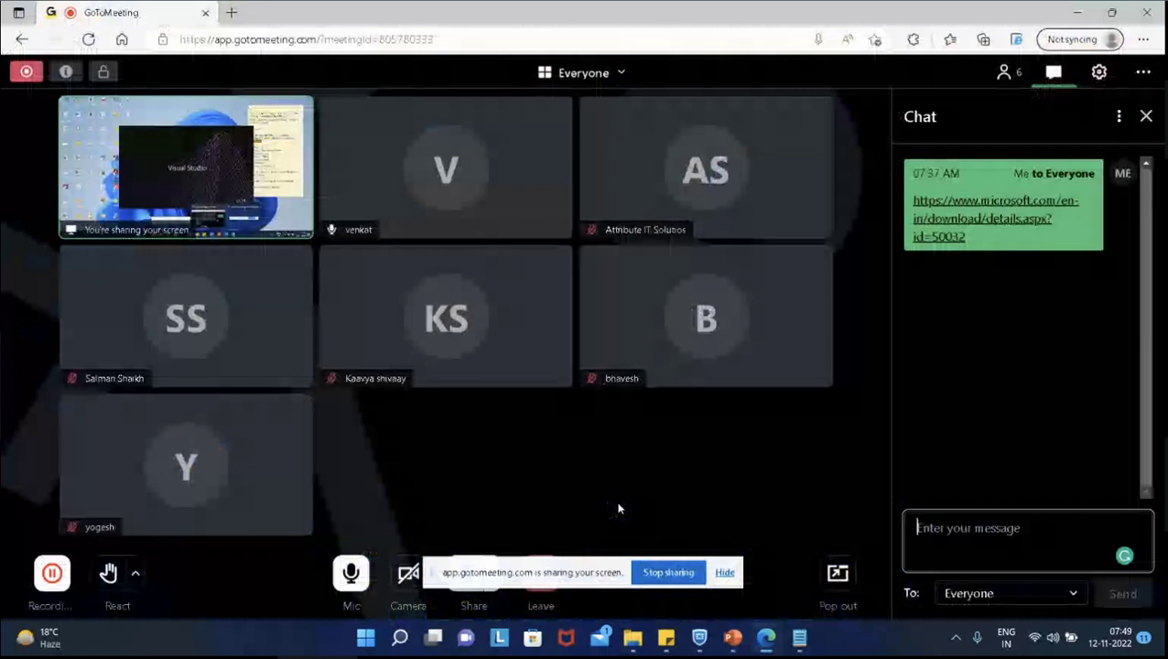
key(ctrl+t)
text(google.com)
key(Return)
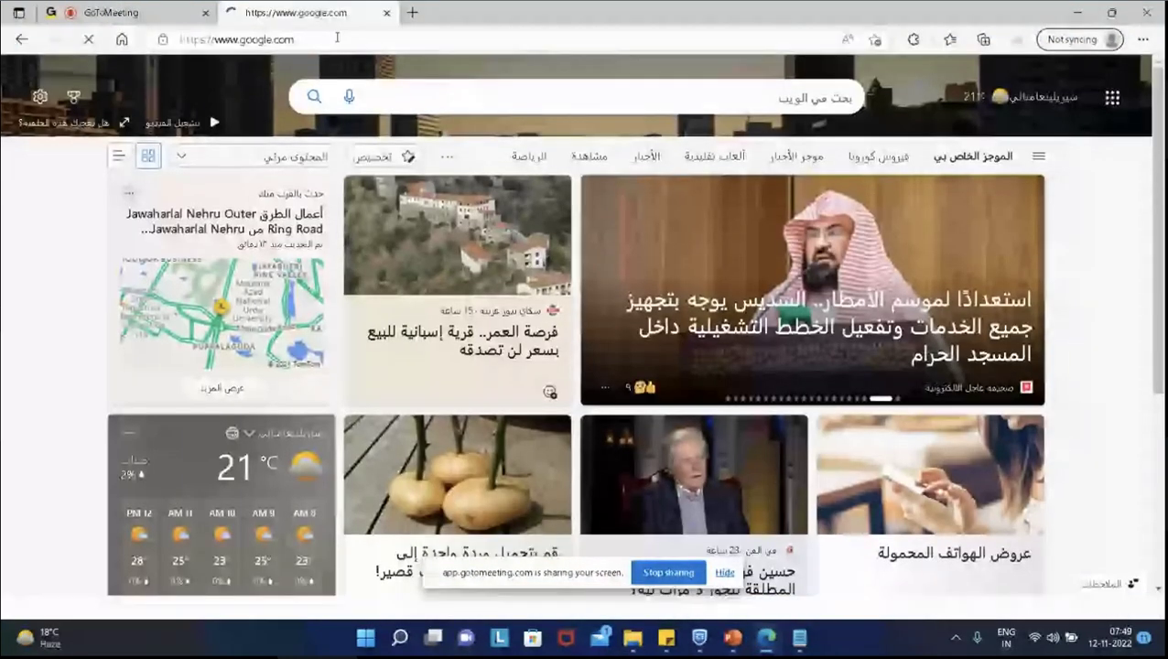
- Search Google for "Power shell script to download sdk 365"
text(Power shell scrip)
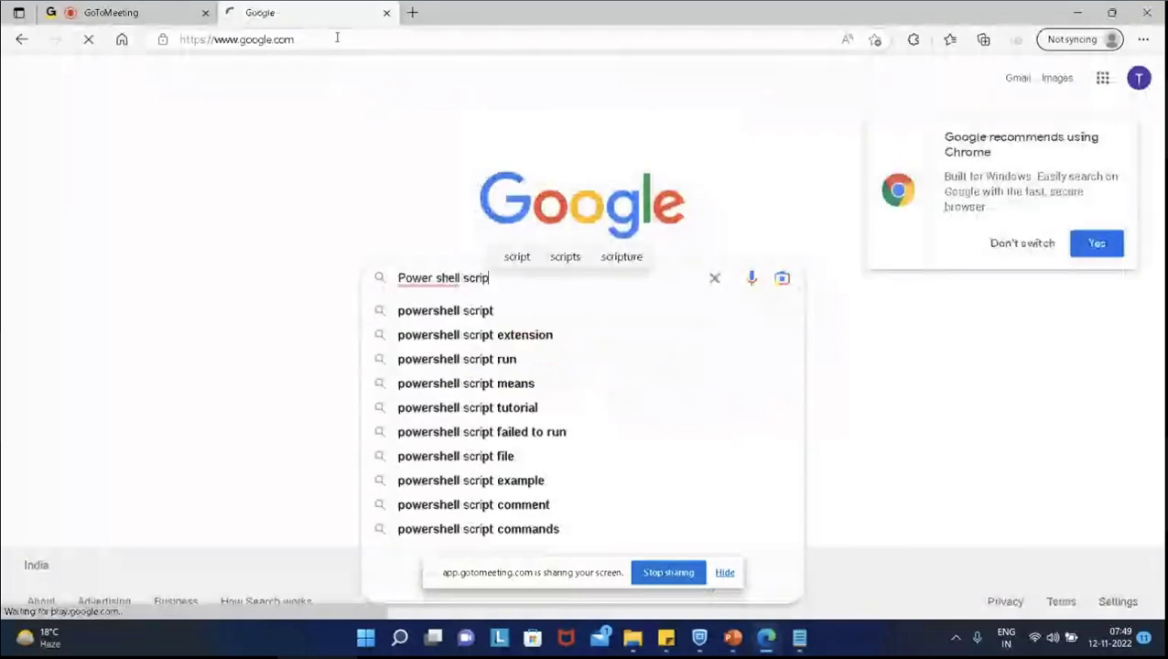
text(t to do)
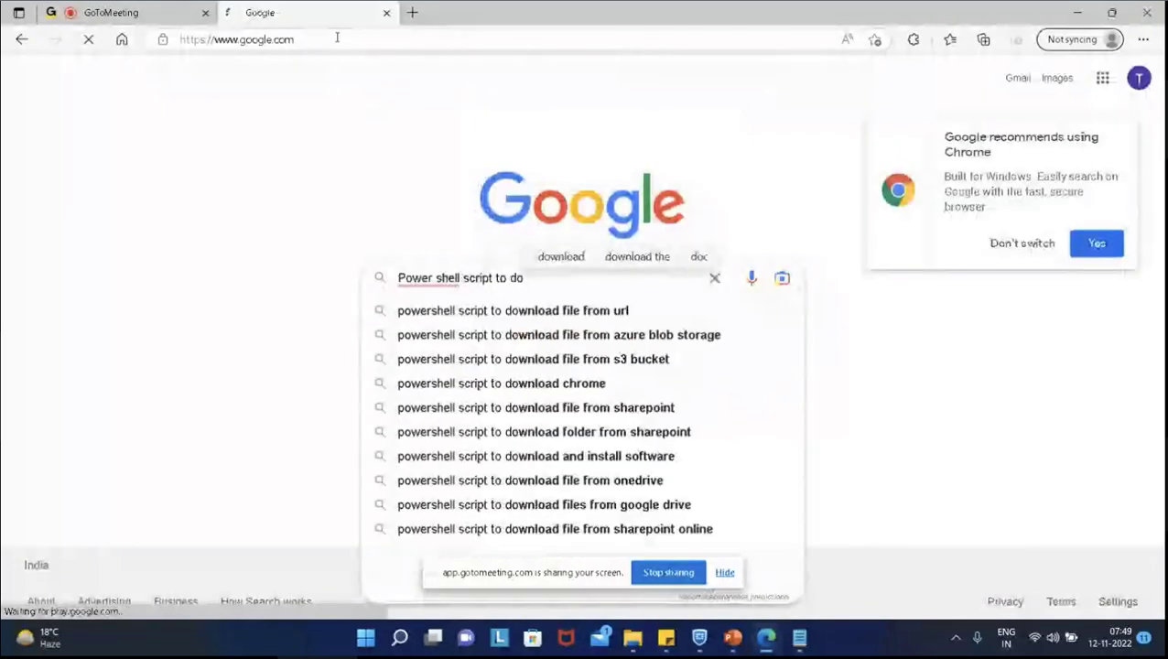
text(wn)
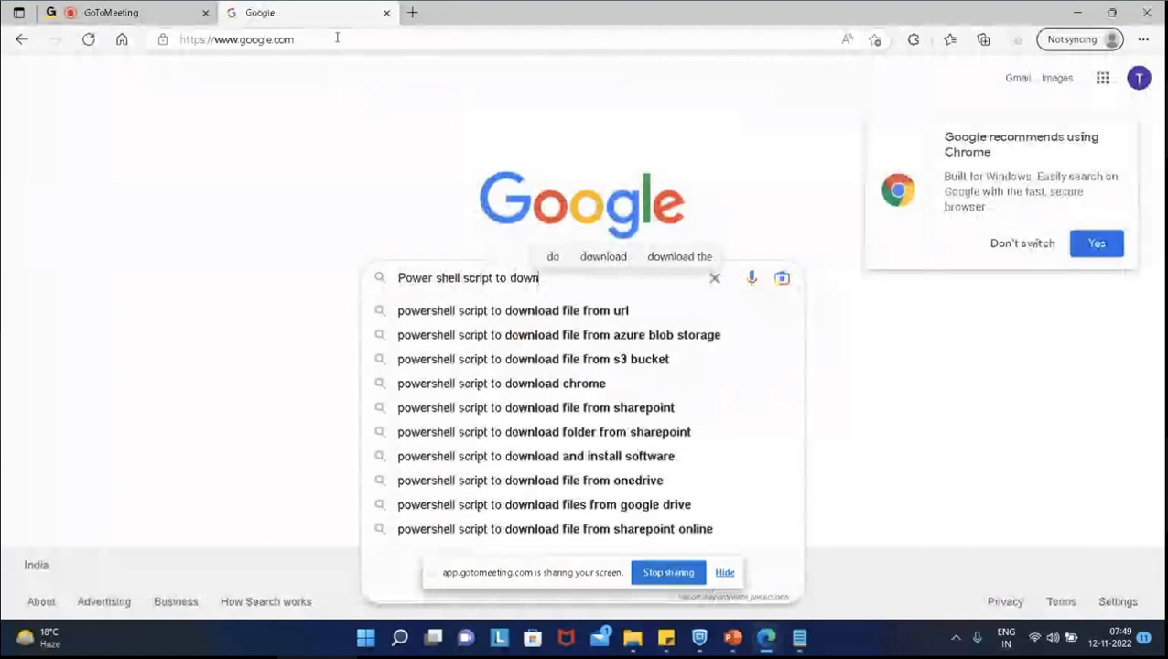
text(load sdk )
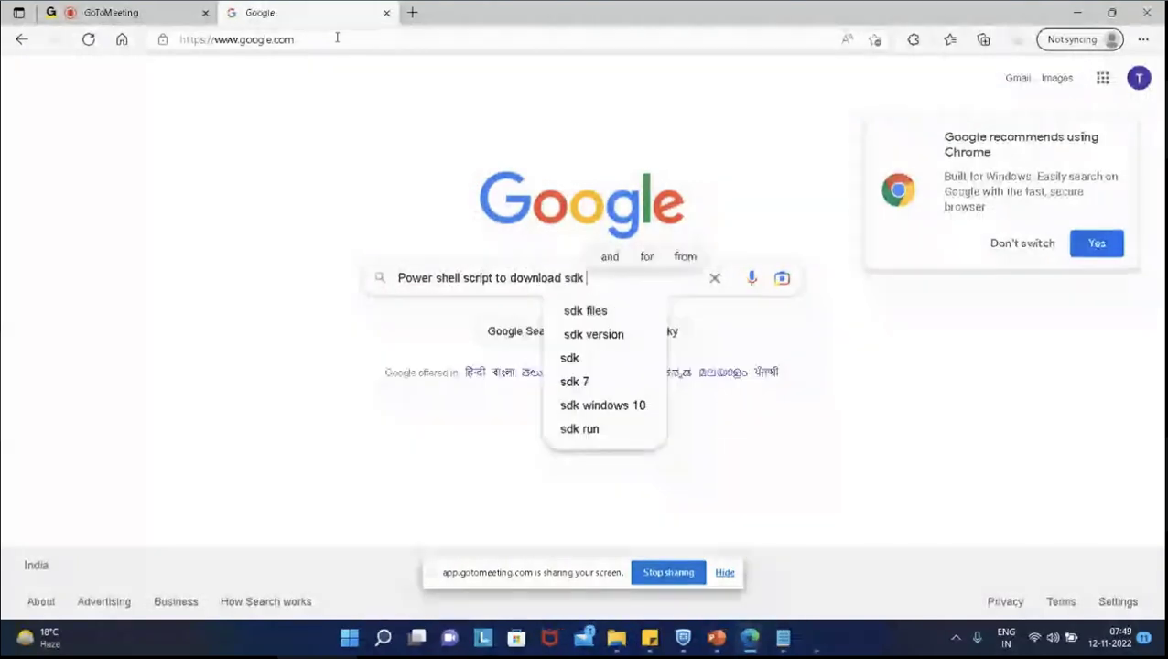
text(365)
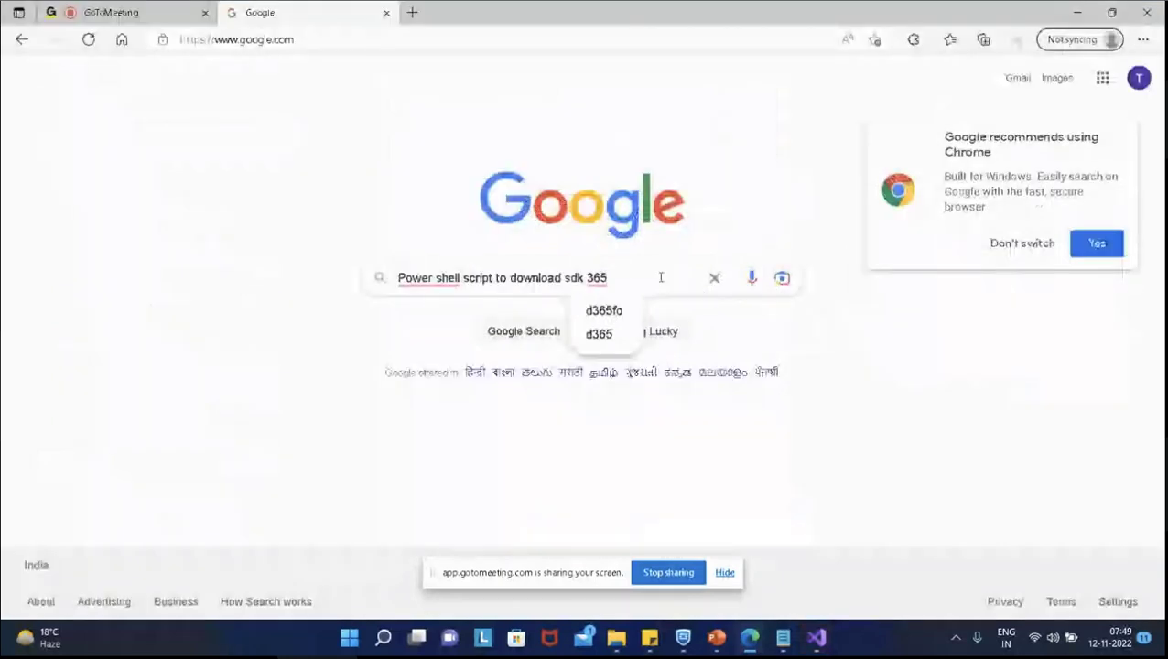
key(Return)
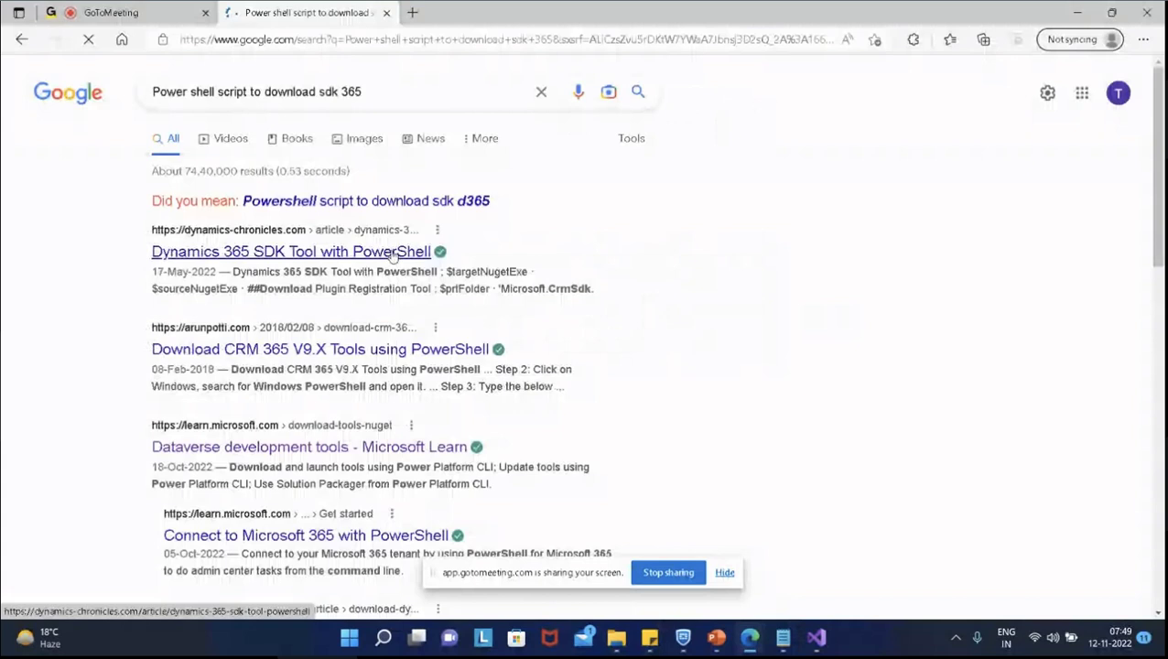
- Open the results "Dynamics 365 SDK Tool with PowerShell" and "How to download Dynamics 365 SDK Toolkit (Multiple Ways)" in background tabs
middle_click(392, 251)
scroll(412, 293, down, 5)
middle_click(437, 319)
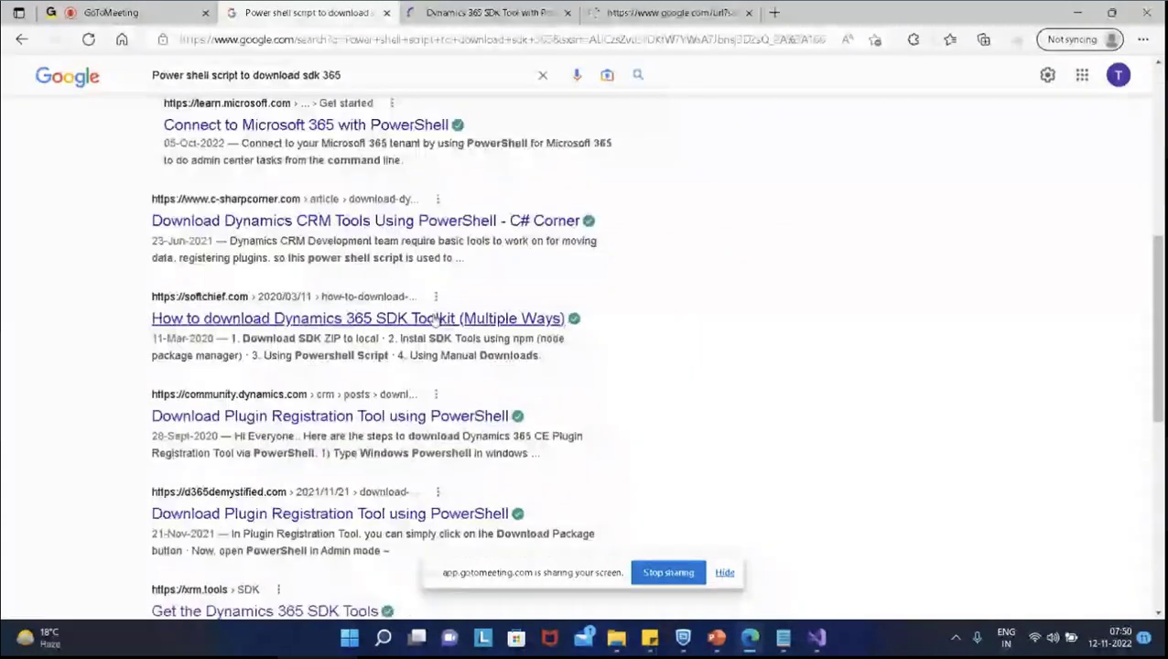
- Open the result "How to download Dynamics 365 SDK Toolkit (Multiple Ways)" in a background tab and skim the "Dynamics 365 SDK Tool with PowerShell" article
right_click(413, 325)
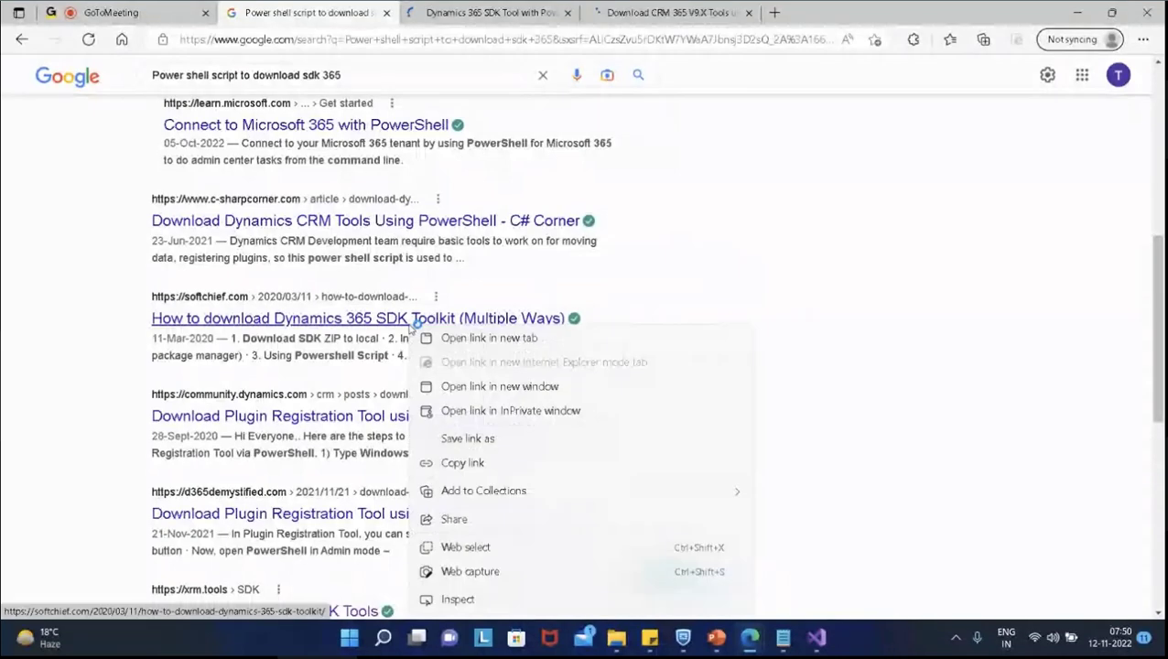
click(489, 338)
key(ctrl+Tab)
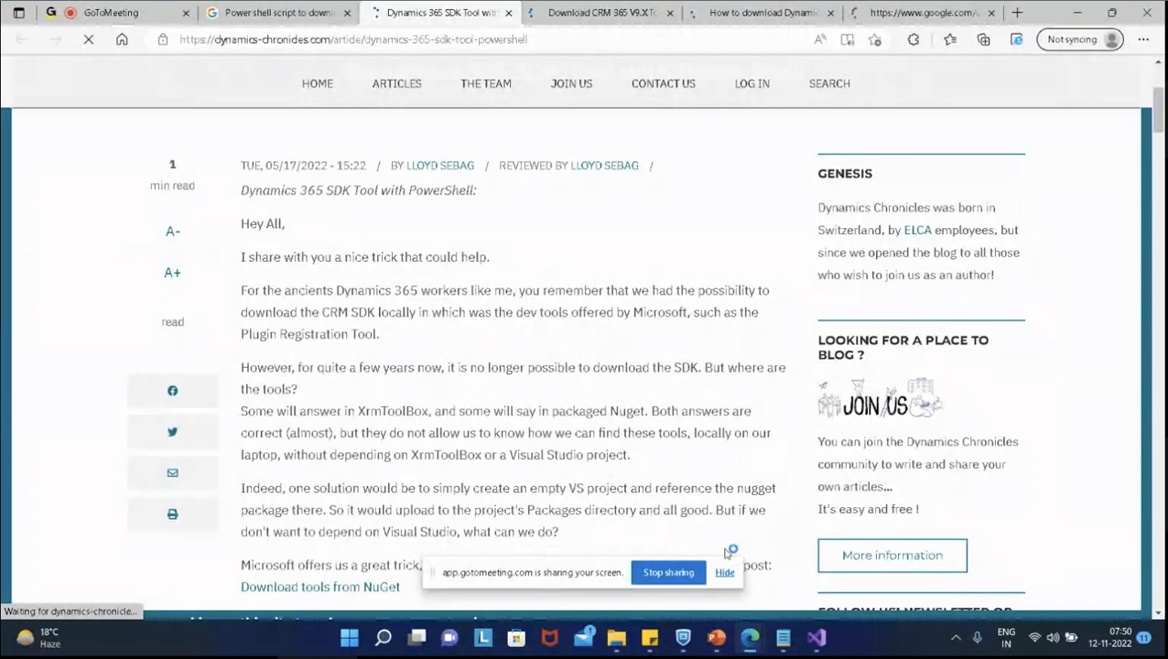
scroll(693, 311, down, 10)
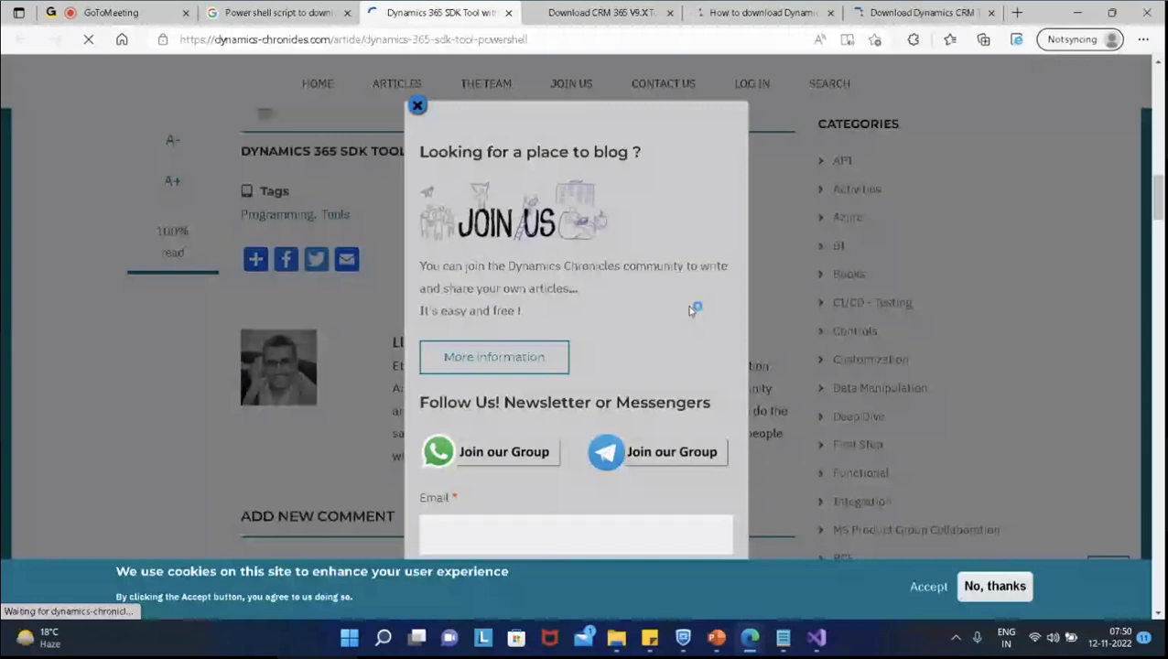
- In the "Download CRM 365 V9.X Tools" article, select the entire Step 4 PowerShell script, from $sourceNugetExe through Remove-Item nuget.exe
key(ctrl+Tab)
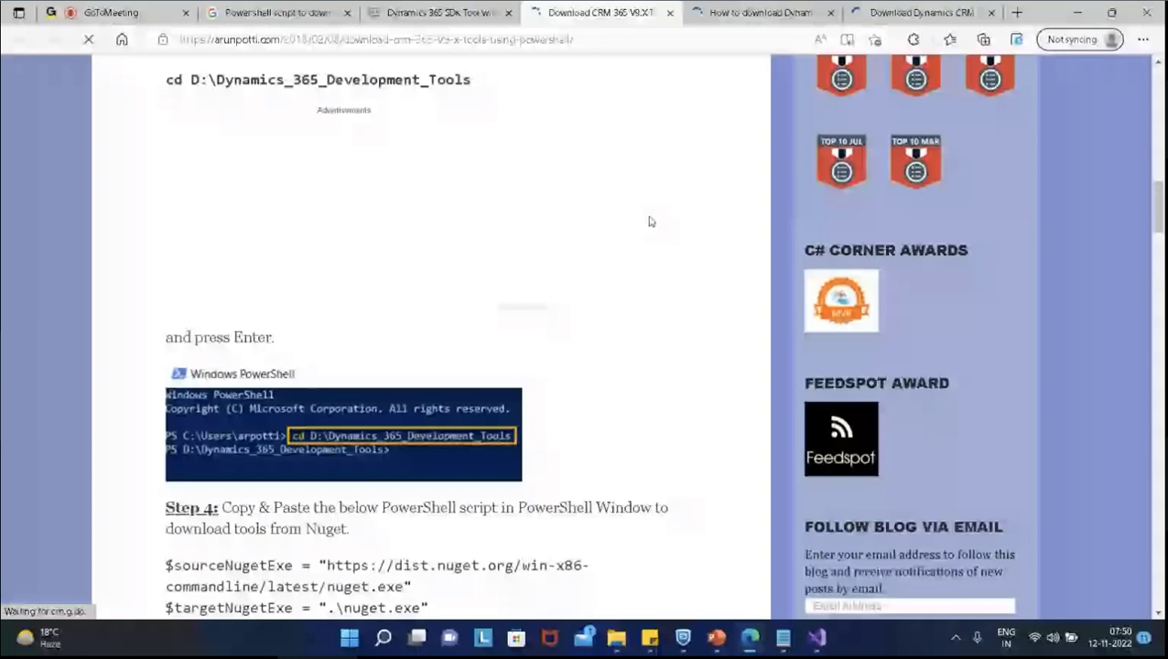
scroll(331, 308, down, 3)
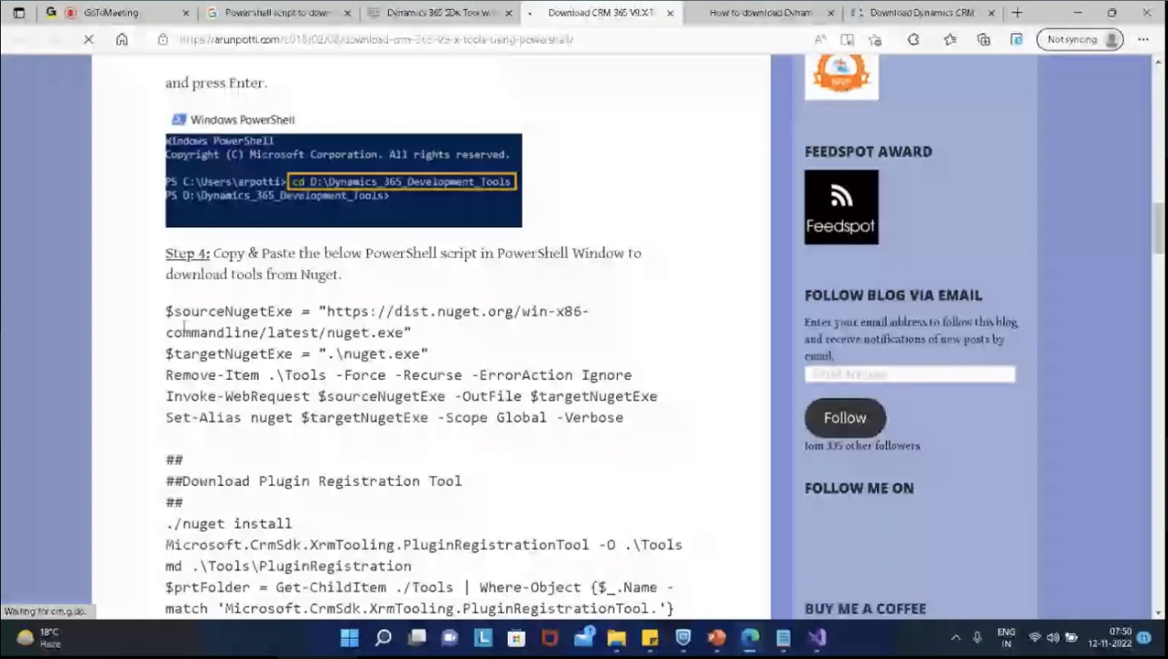
scroll(334, 357, down, 8)
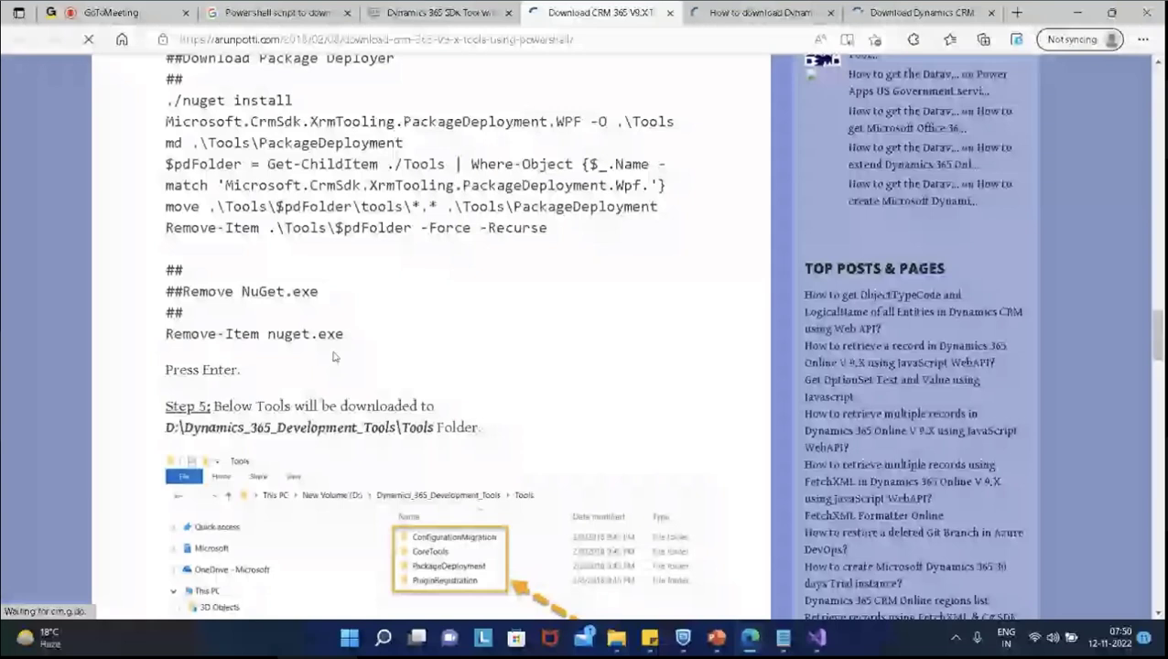
shift+click(354, 346)
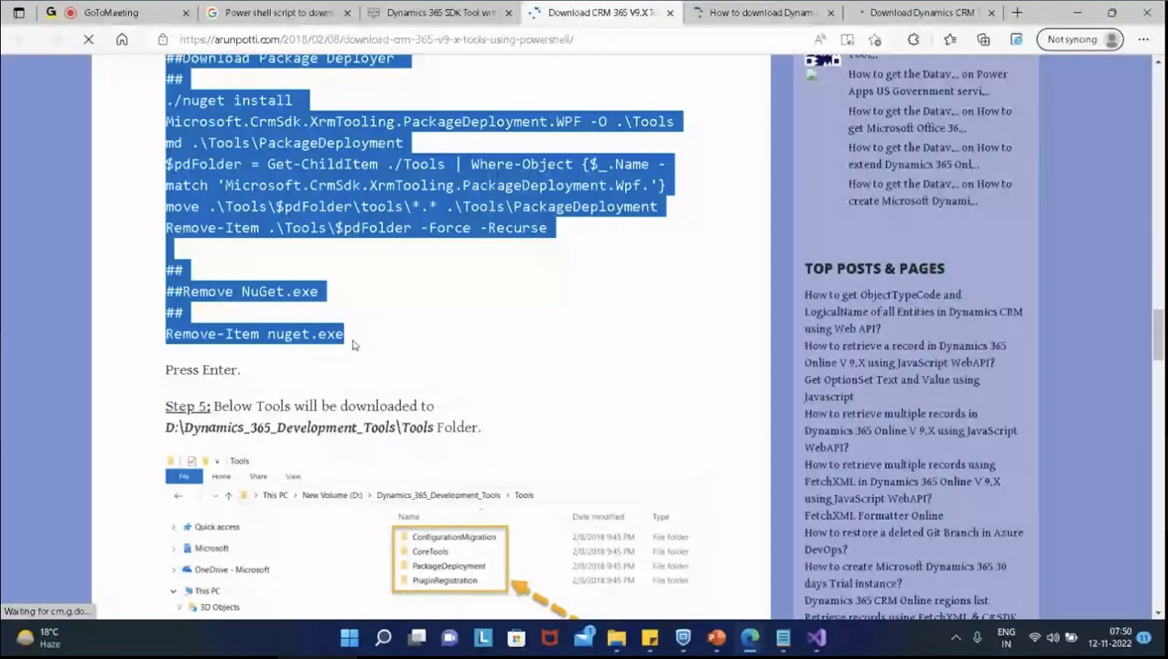
- Minimize the browser and launch Windows PowerShell (x86) as administrator from the recent Windows searches
click(1073, 11)
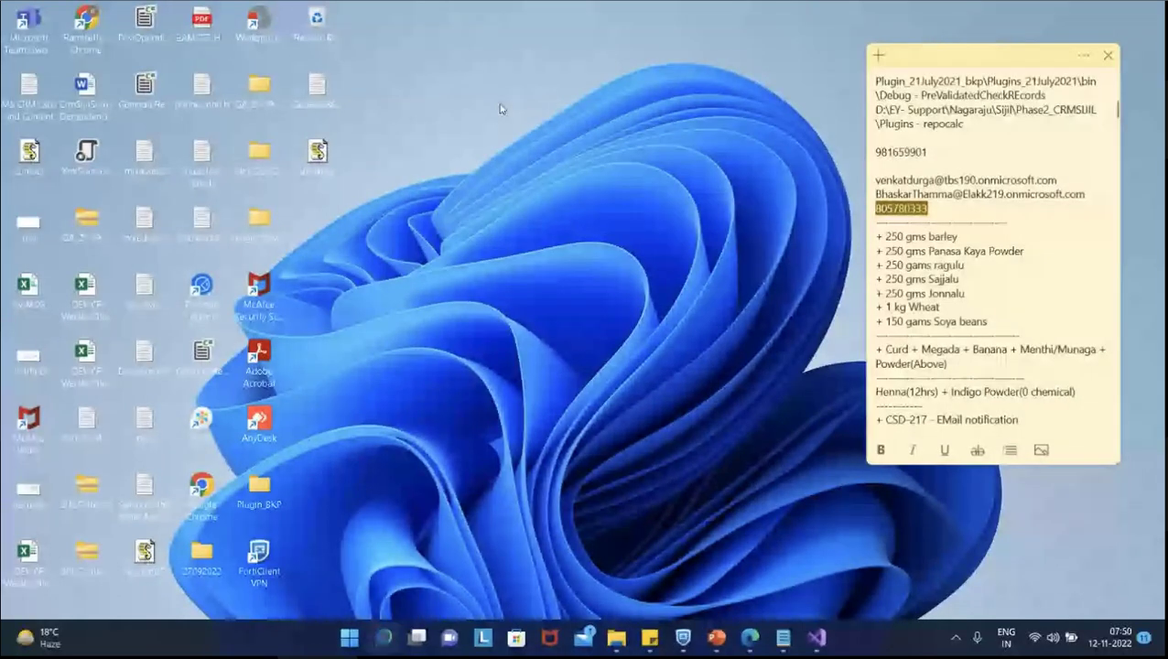
click(383, 638)
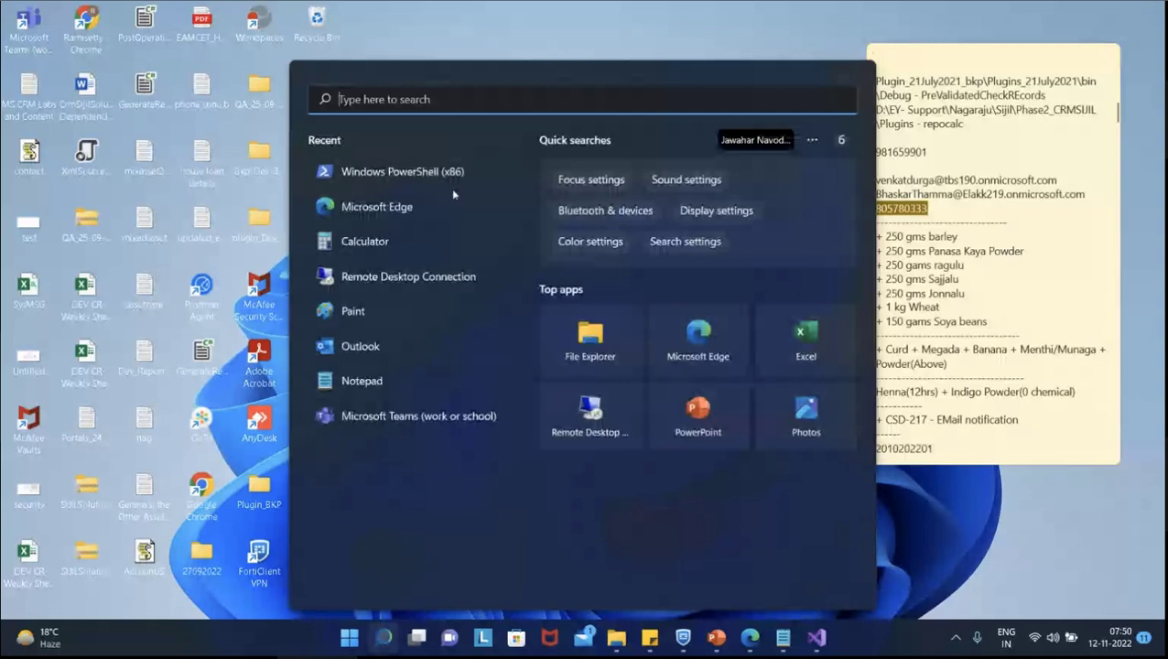
right_click(452, 192)
click(575, 198)
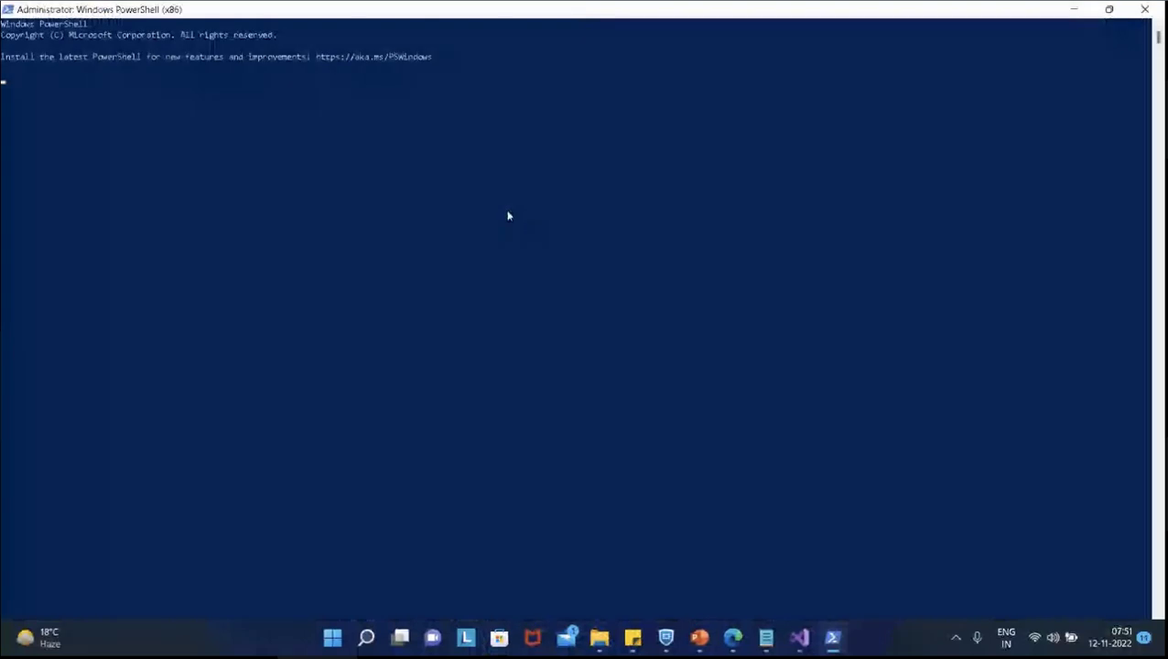
- Change PowerShell's current drive to D: with the command d:
text(d:\)
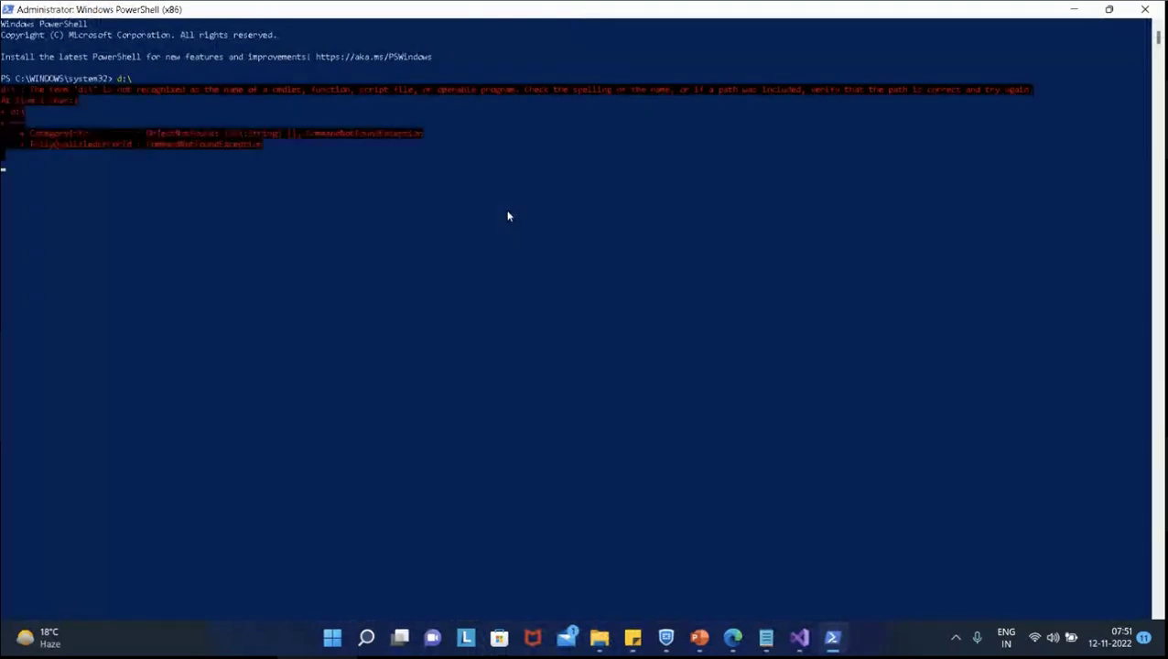
text(d:)
key(Return)
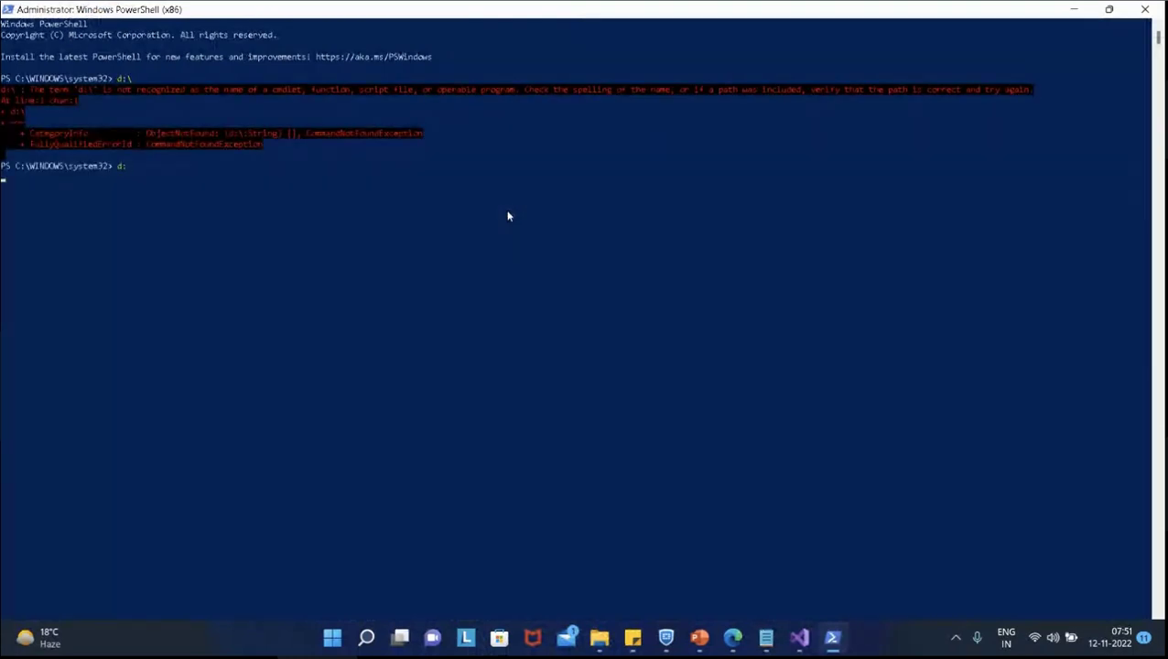
- Try to change to the dev365tools folder on the D drive
text(cd dev)
click(85, 181)
key(Escape)
key(BackSpace)
key(BackSpace)
key(BackSpace)
key(BackSpace)
key(BackSpace)
key(BackSpace)
text(cd dev365tools)
key(Return)
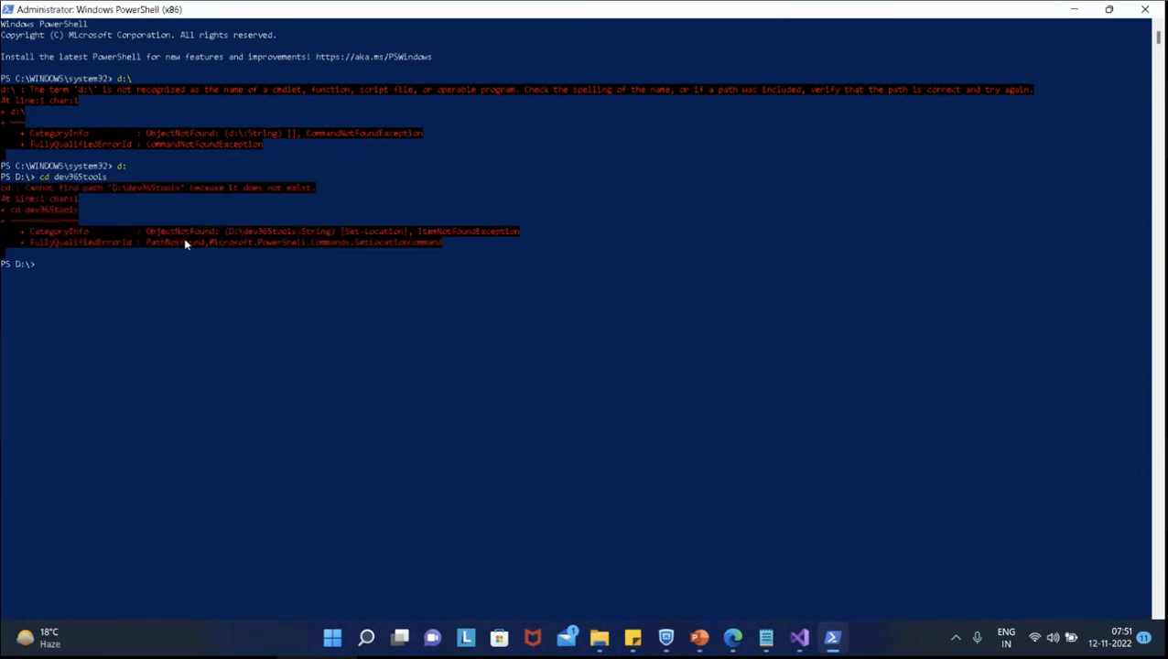
text(cd dev)
key(Tab)
key(Tab)
key(Tab)
key(Tab)
key(Tab)
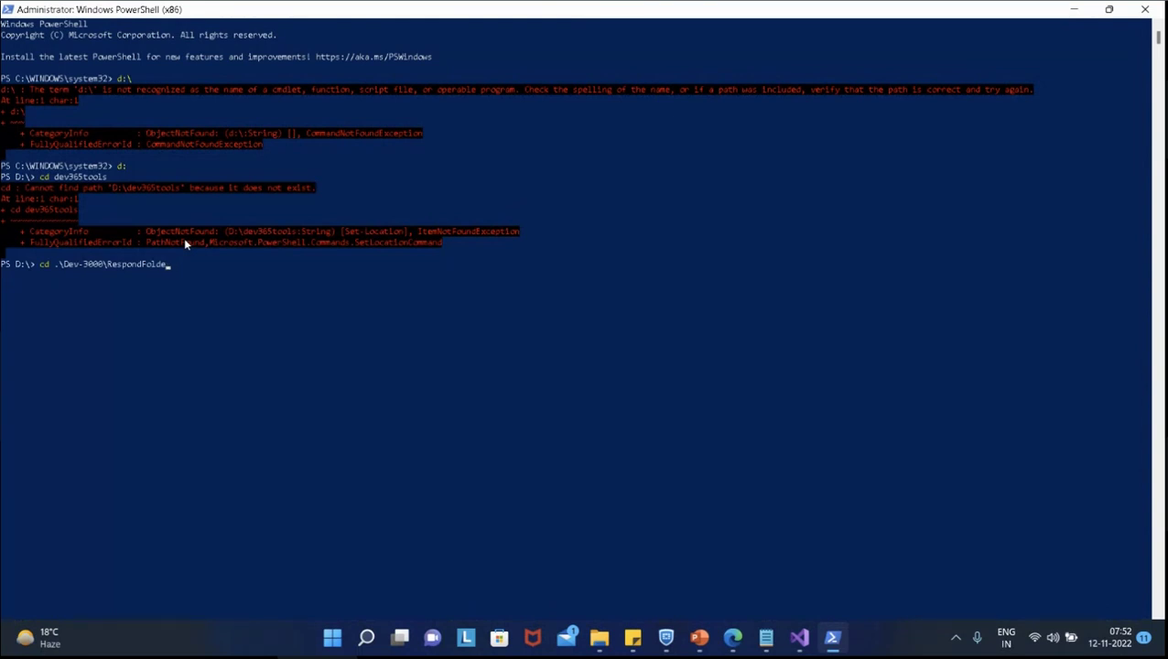
key(BackSpace)
key(BackSpace)
key(BackSpace)
key(BackSpace)
key(BackSpace)
key(BackSpace)
key(BackSpace)
key(BackSpace)
key(BackSpace)
key(BackSpace)
key(BackSpace)
key(BackSpace)
key(BackSpace)
key(BackSpace)
key(BackSpace)
key(BackSpace)
key(BackSpace)
key(BackSpace)
key(BackSpace)
key(BackSpace)
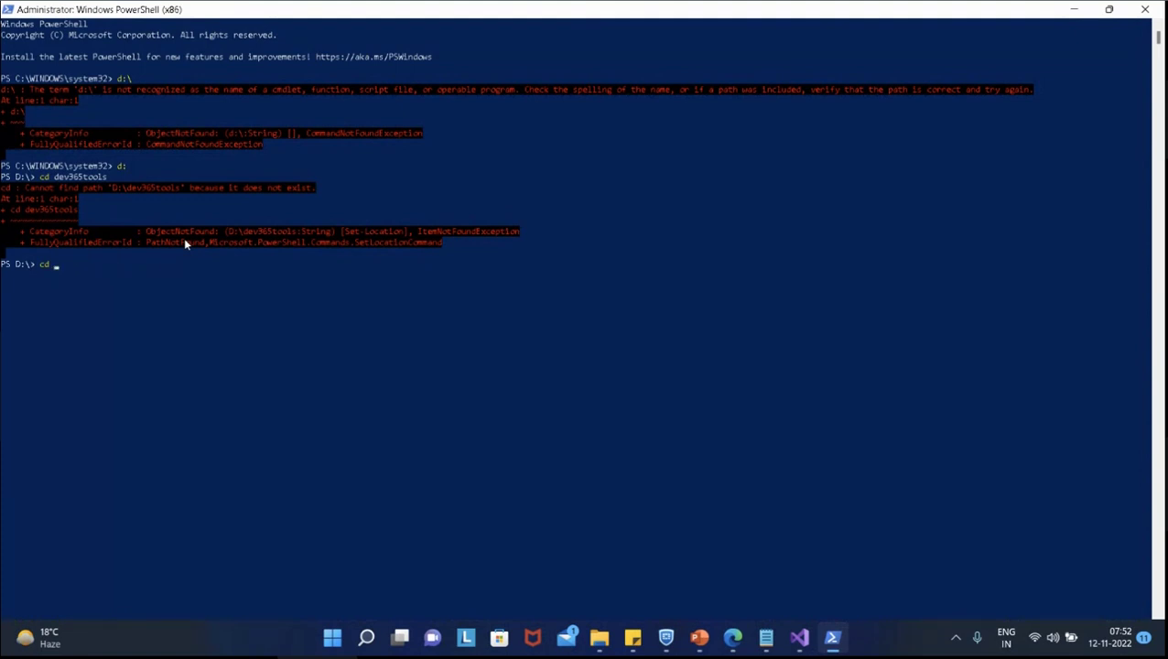
- Complete the cd command with the DevTools365 folder path and run it
text(devtool)
key(Tab)
key(Tab)
key(Return)
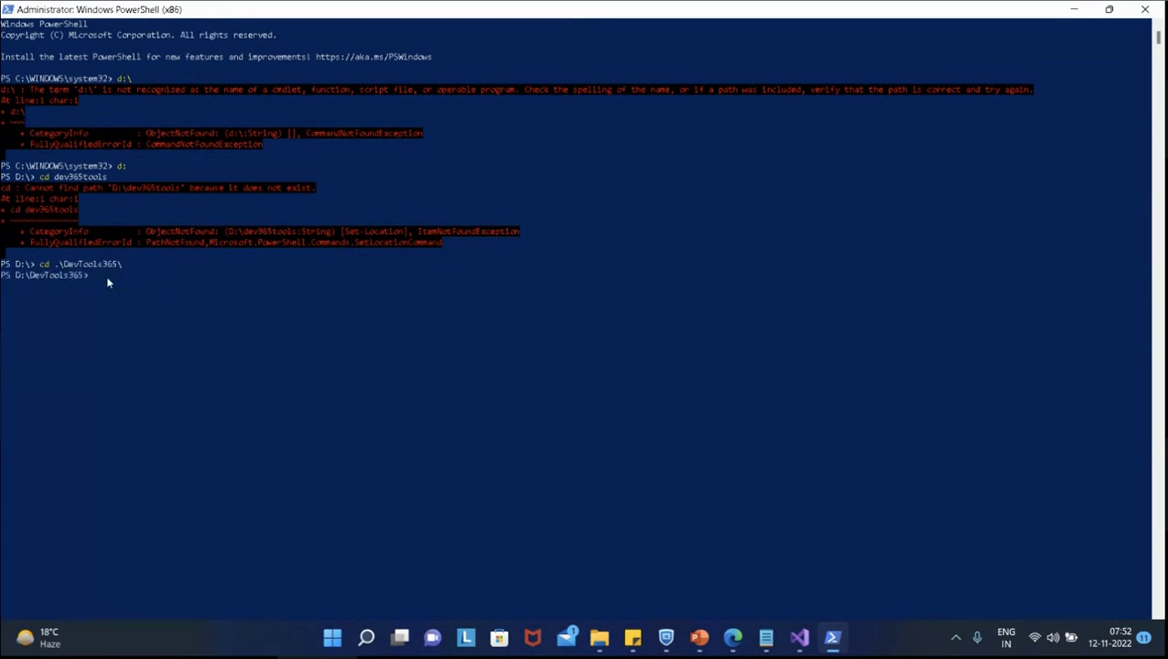
- Paste the copied NuGet tools download script at the D:\DevTools365 prompt and run it
text($)
text(sourceNugetExe = "https://dist.nuget.org/win-x86-commandline/latest/nuget.exe")
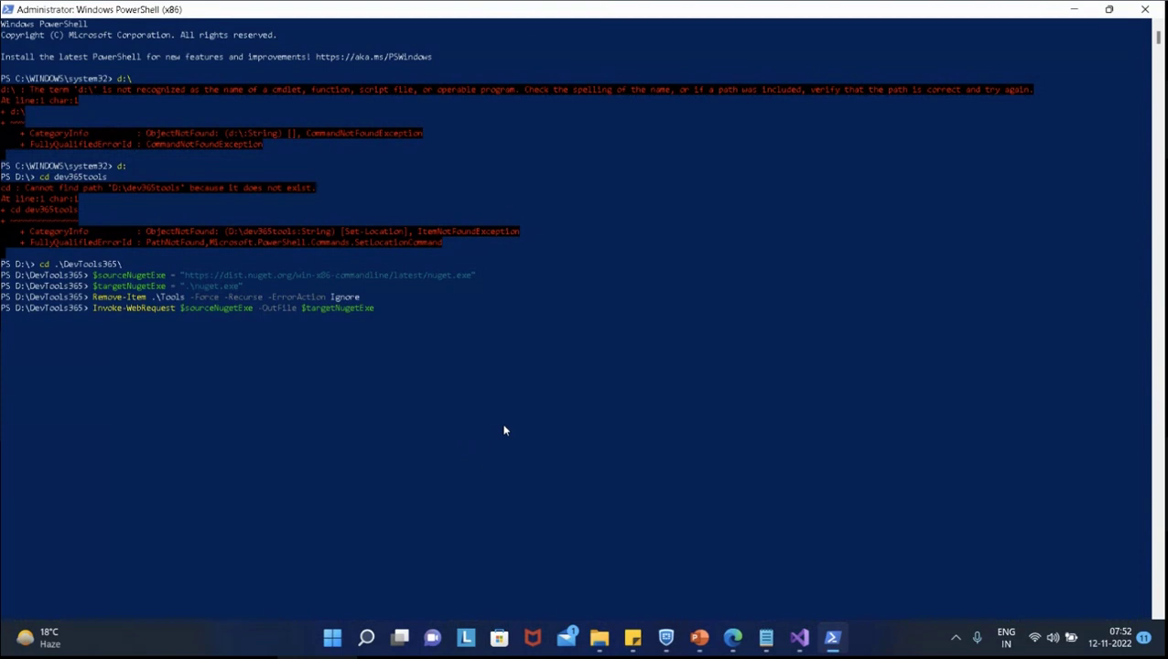
key(Return)
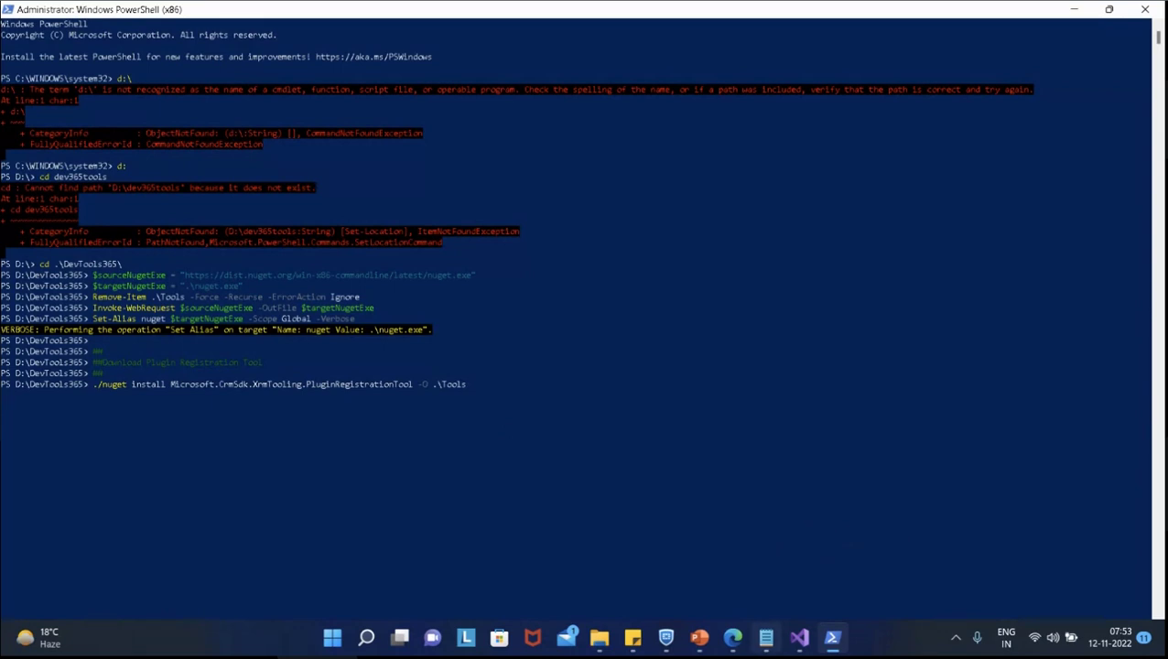
- Switch to Visual Studio 2019 and start creating a new project
click(800, 638)
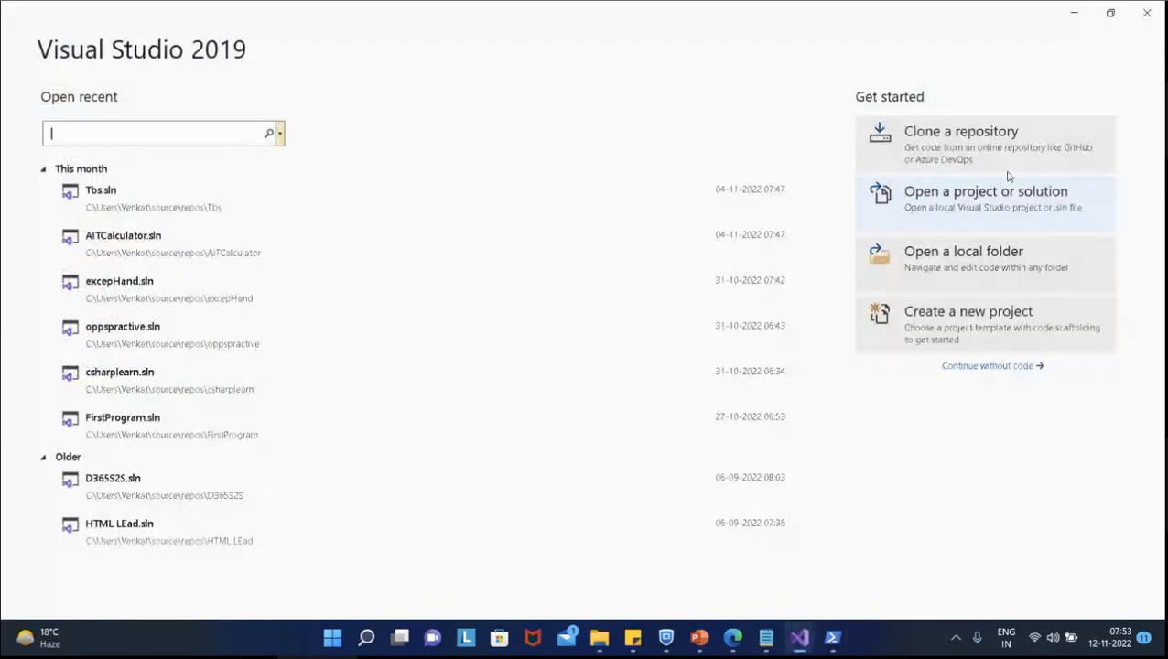
click(983, 322)
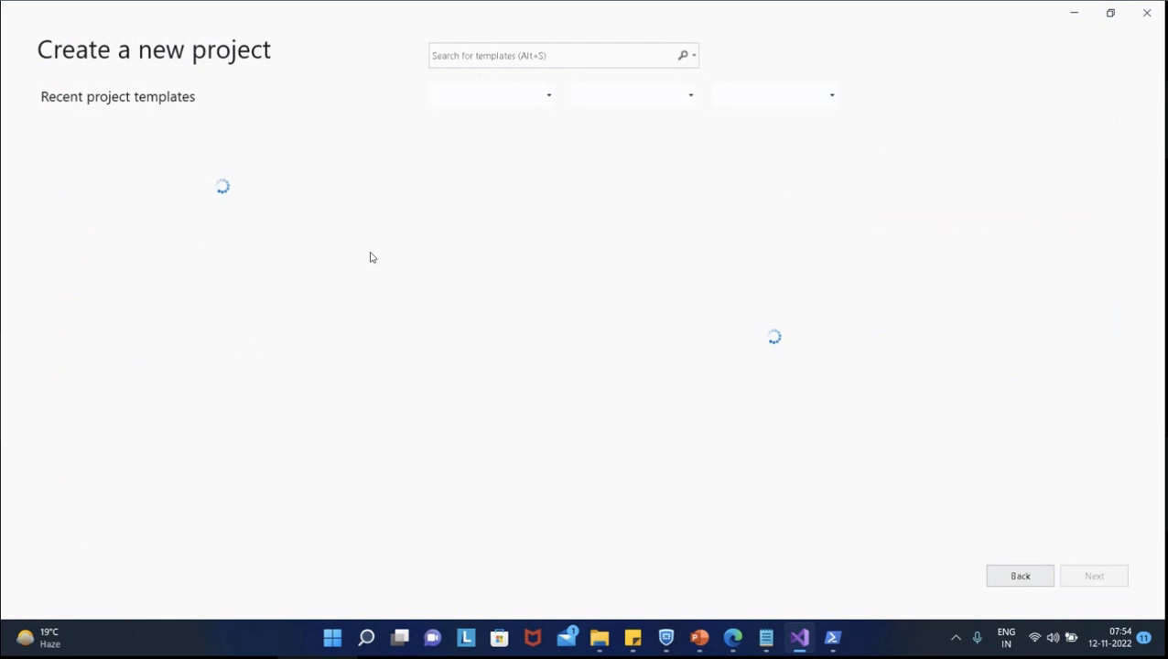
- Send everyone in the GoToMeeting chat the link to the "Download CRM 365 V9.X Tools using PowerShell" article, and close the C# Corner tab
key(alt+Tab)
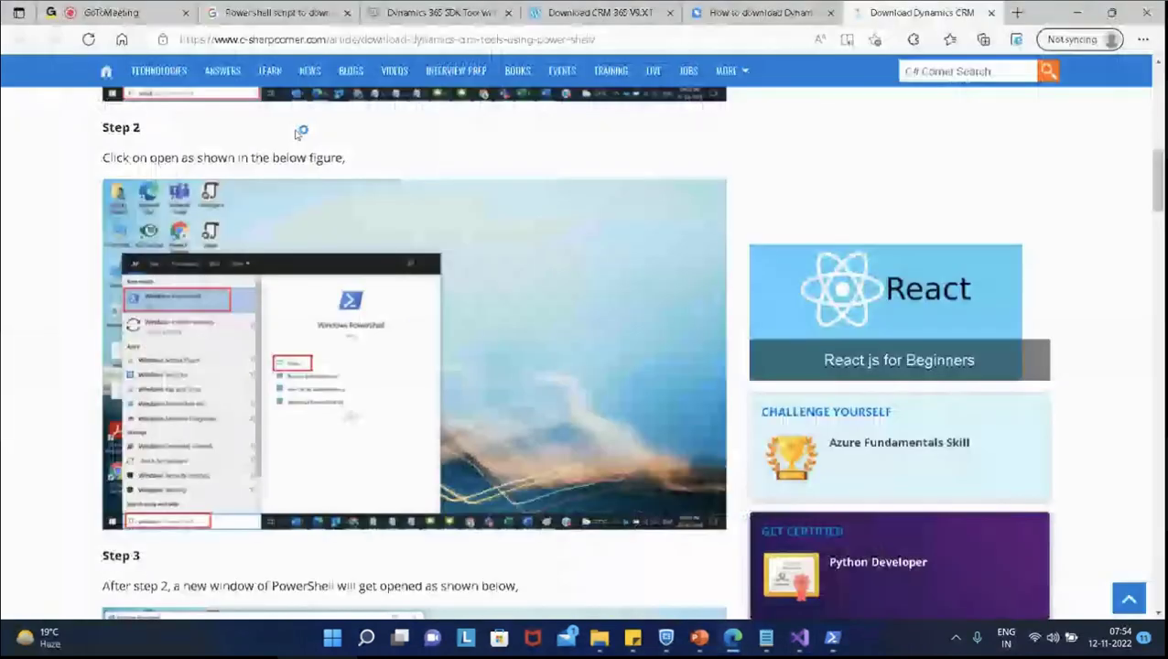
key(ctrl+1)
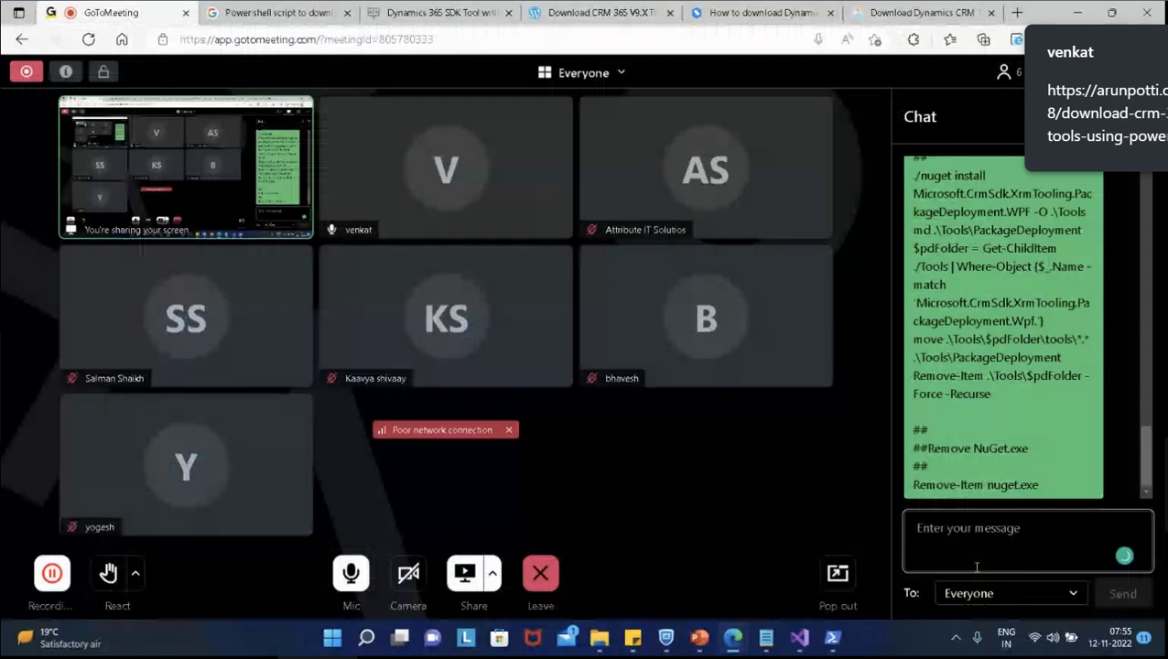
click(986, 553)
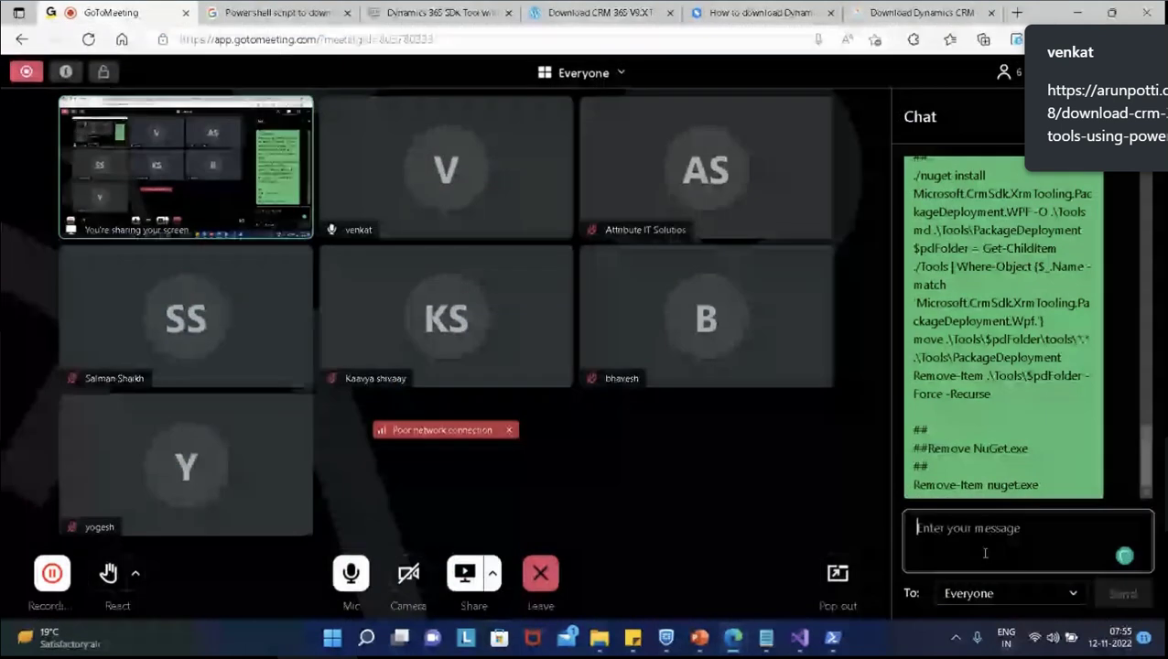
text(https://arunpotti.com/2018/02/08/download-crm-365-v9-x-tools-using-powershell/)
key(Return)
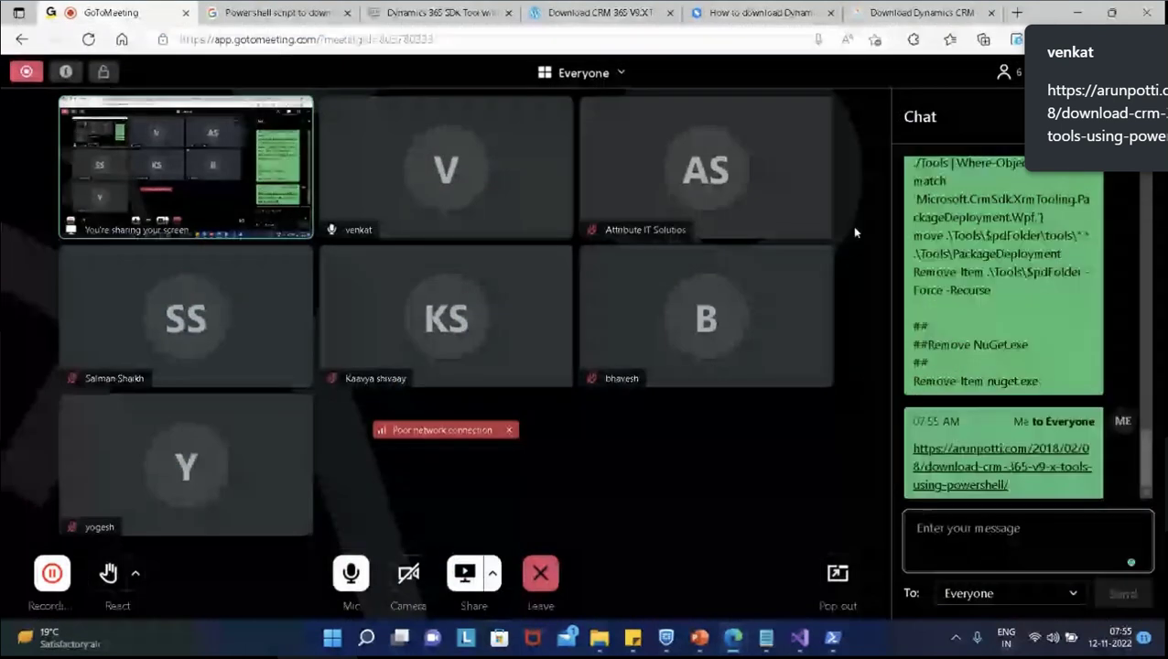
click(934, 13)
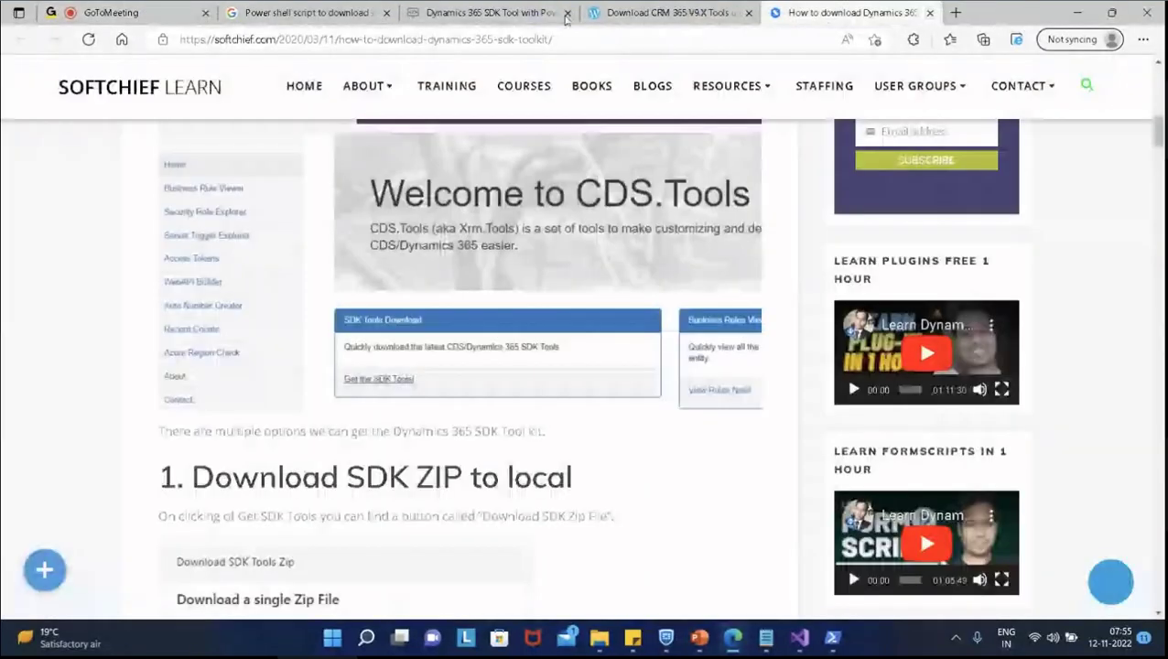
- Return to Visual Studio, search the project templates for "class library", and choose Class Library (.NET Framework) for C#
key(alt+Tab)
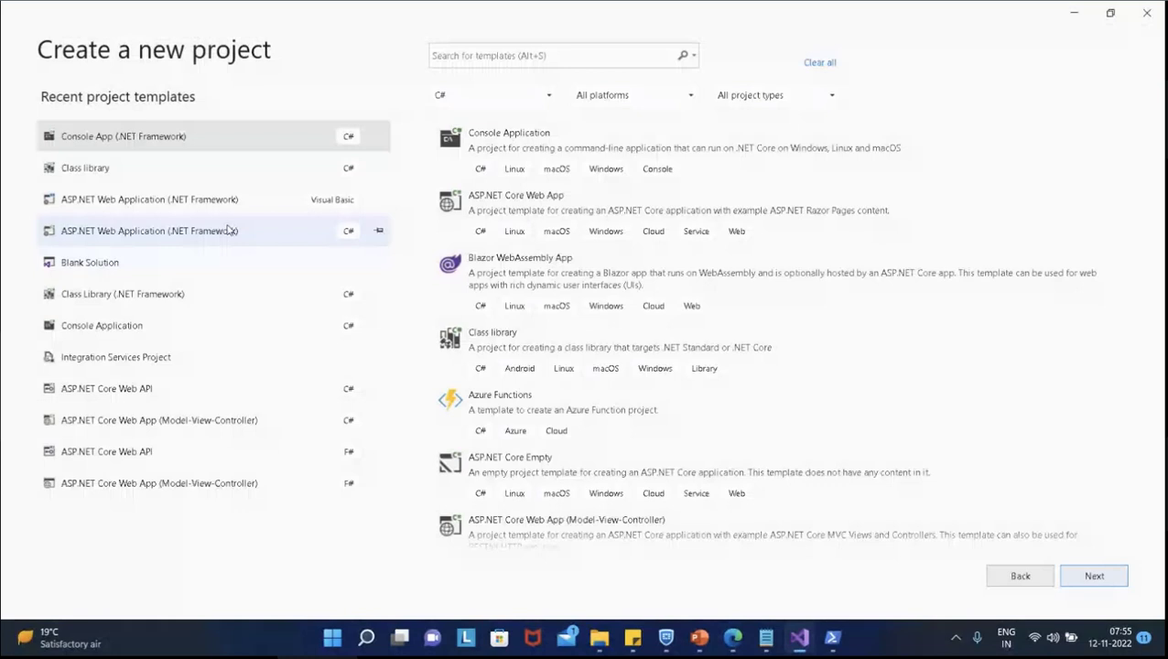
click(126, 174)
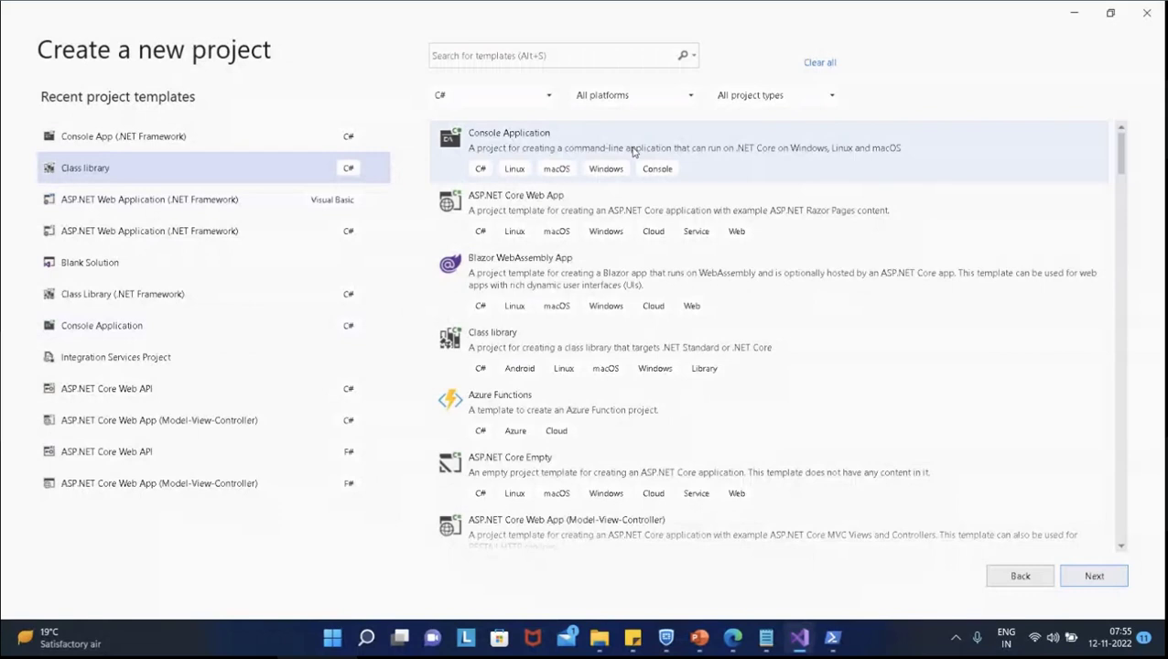
text(class)
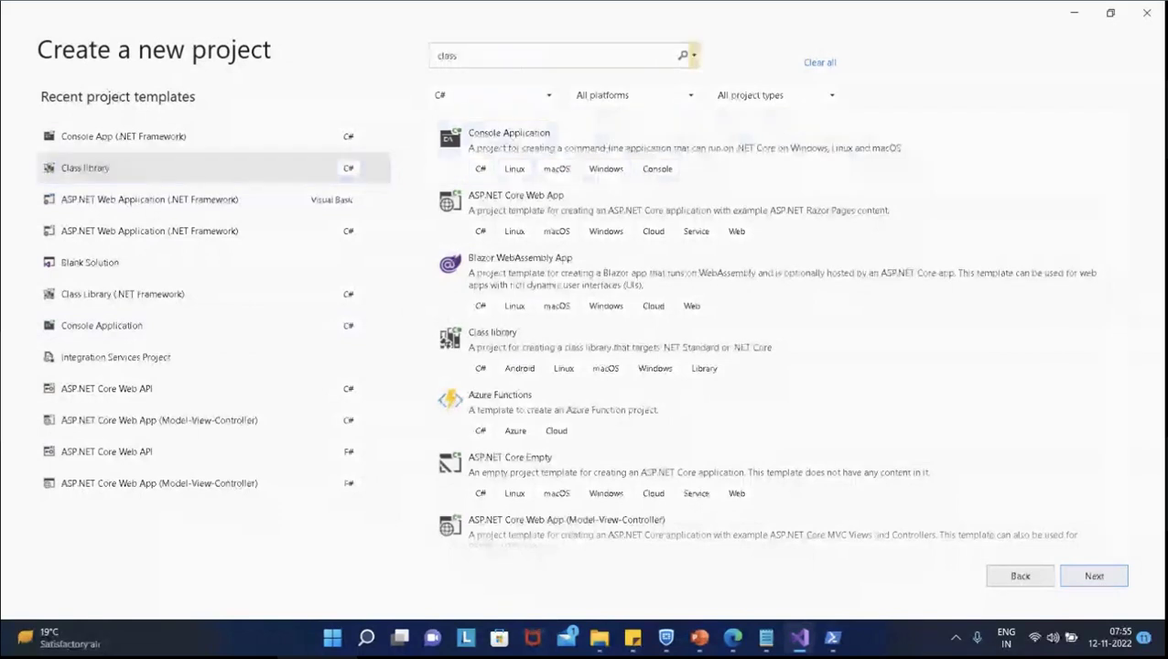
text( librar)
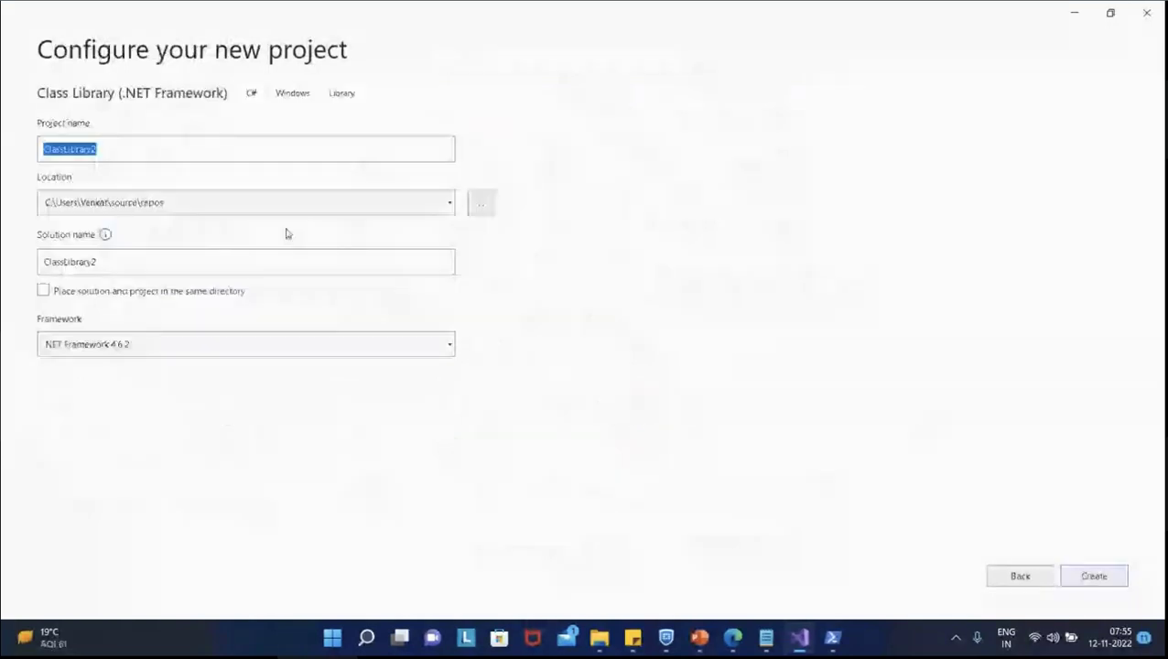
- Name the project PreOperation_Acc_Validation and create it
key(BackSpace)
text(Pr)
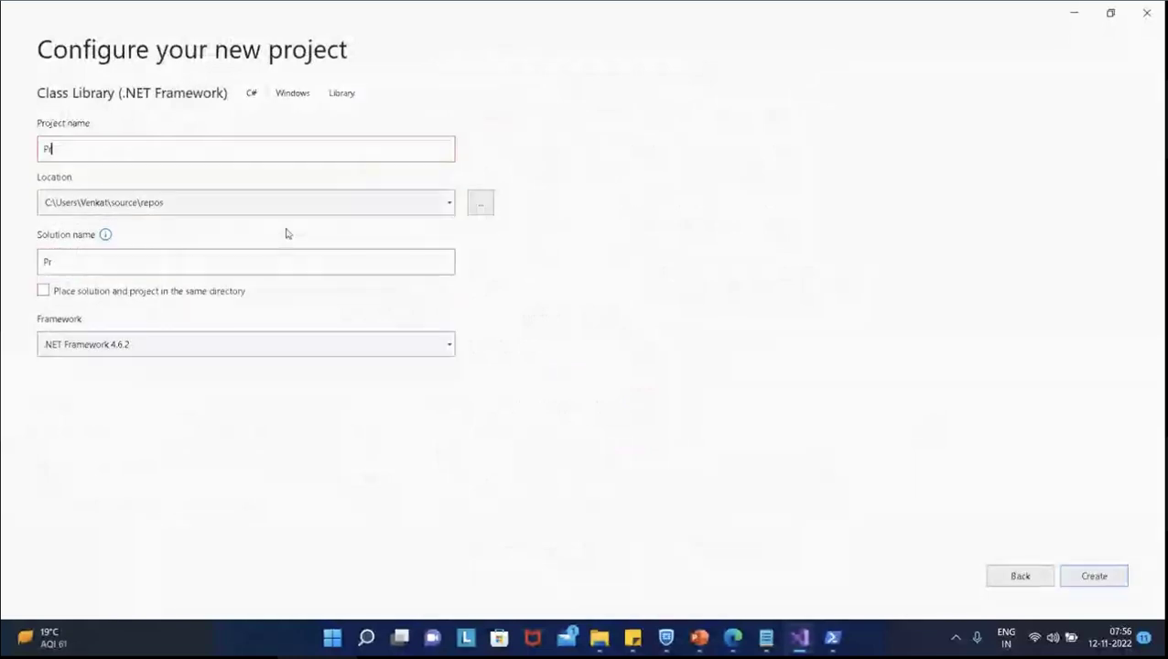
text(eOperation_Acc_Va)
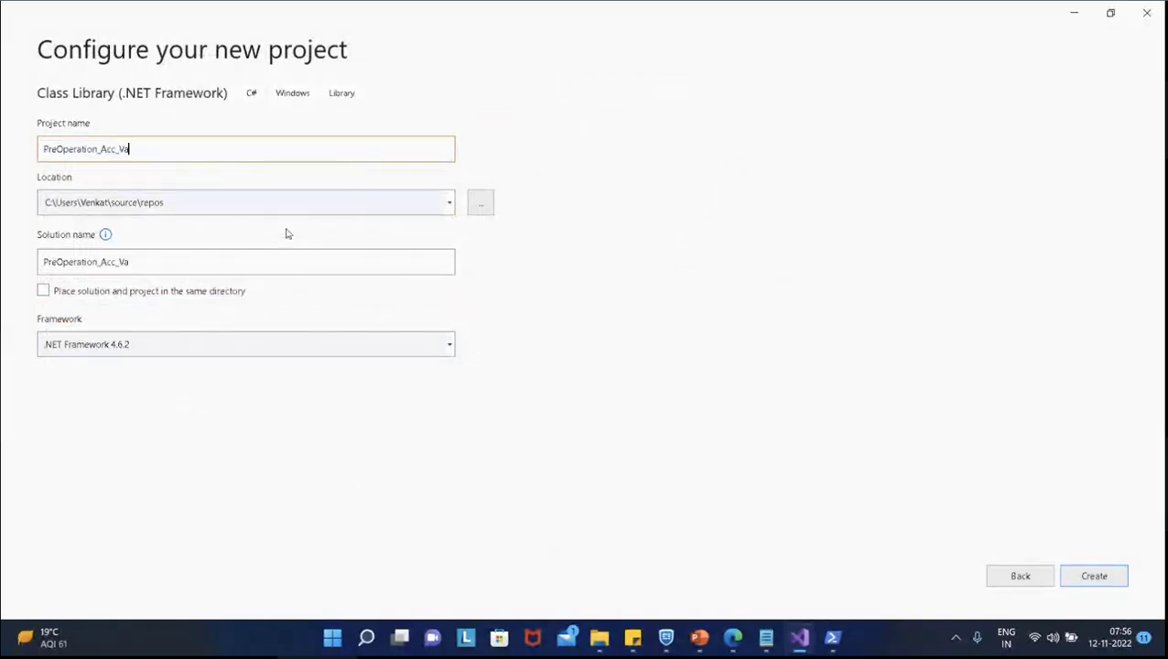
text(lidation)
click(1092, 592)
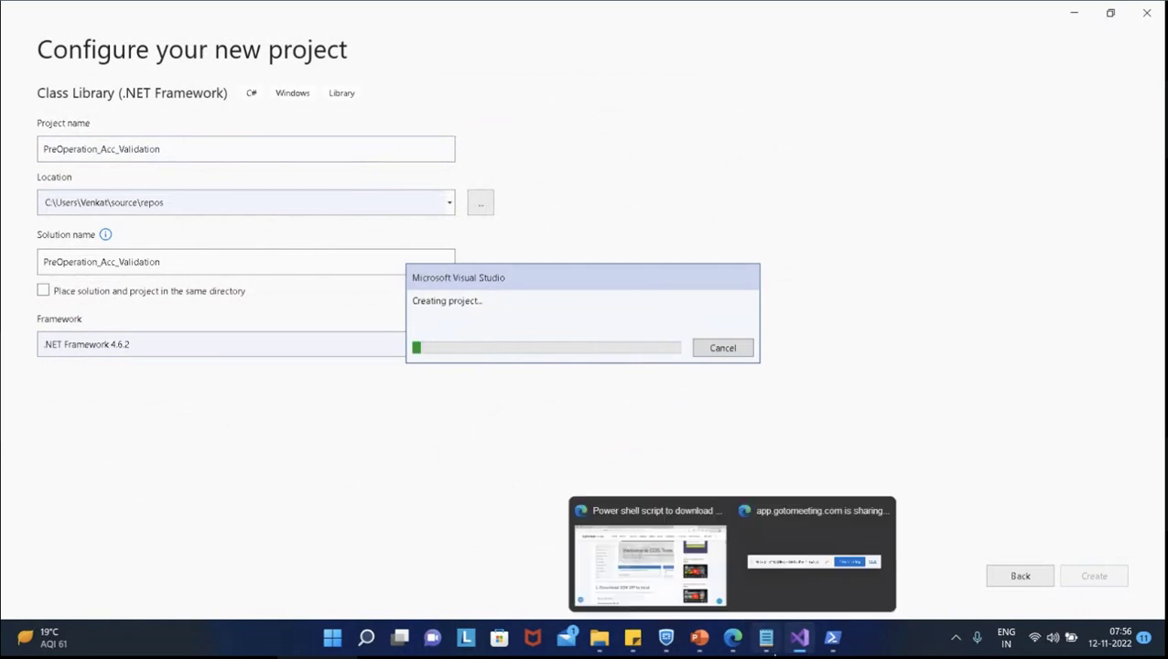
- Switch to the Plugin Development presentation, start the slide show at "Setting up Dev Environment", and advance to the Plugin slide
click(700, 638)
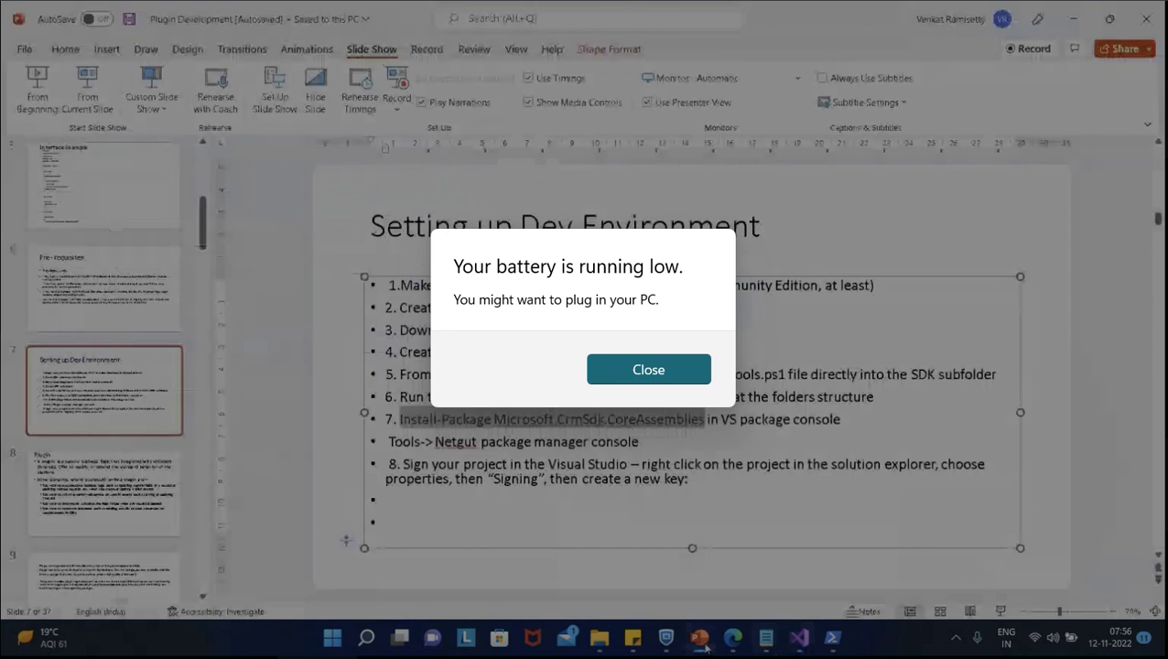
key(shift+F5)
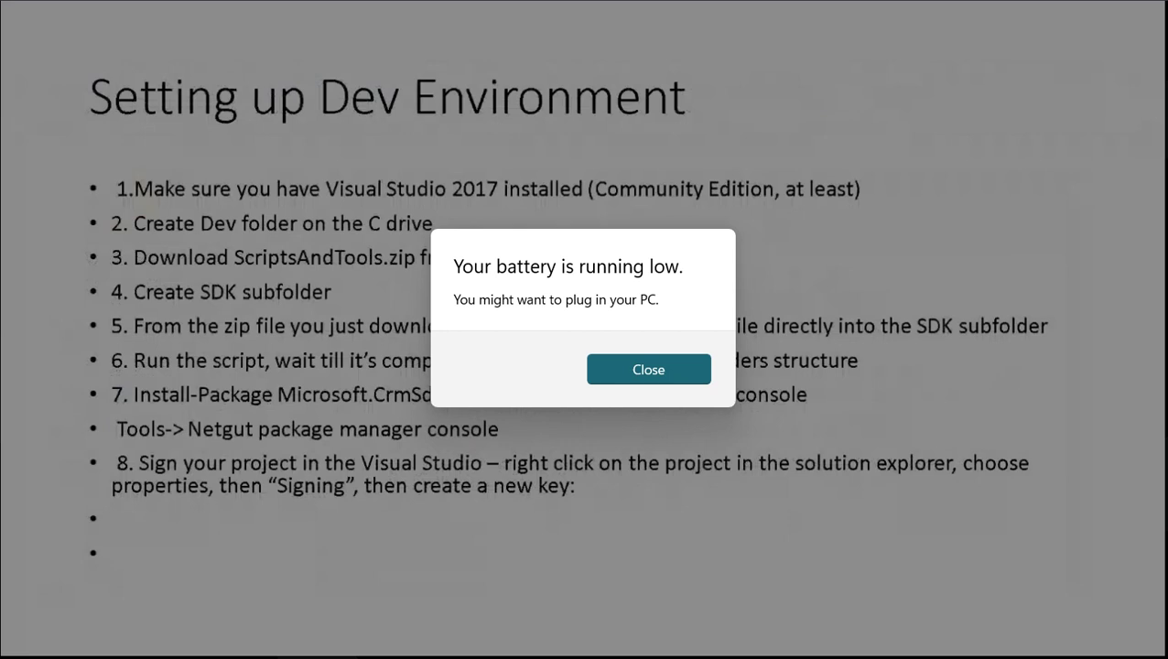
key(Right)
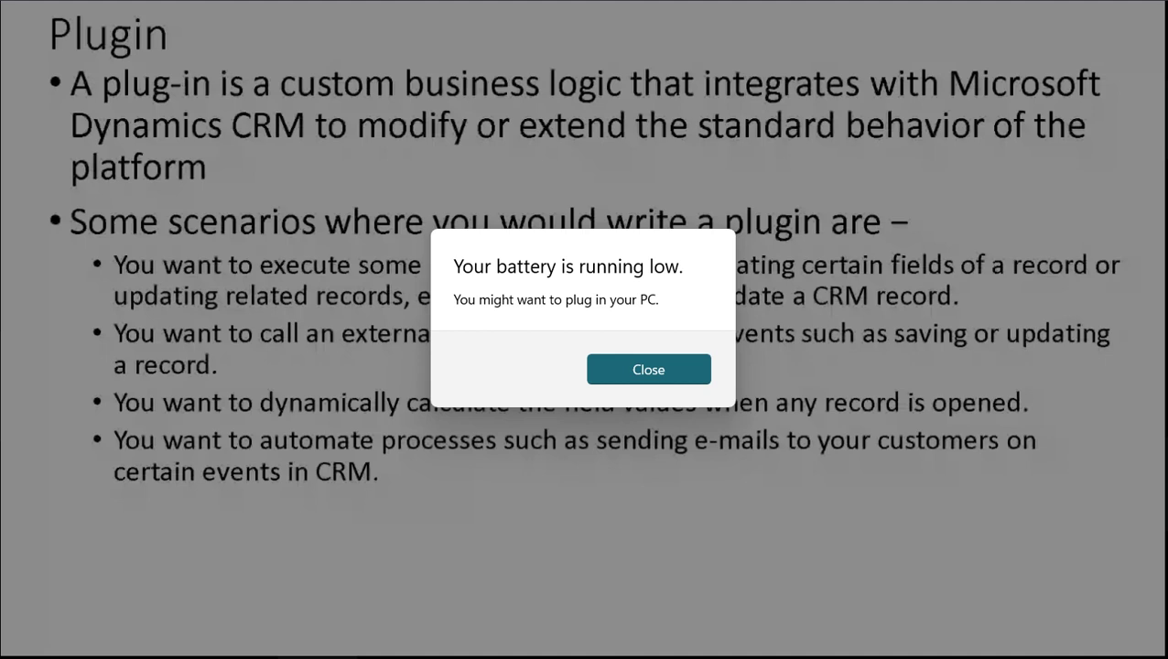